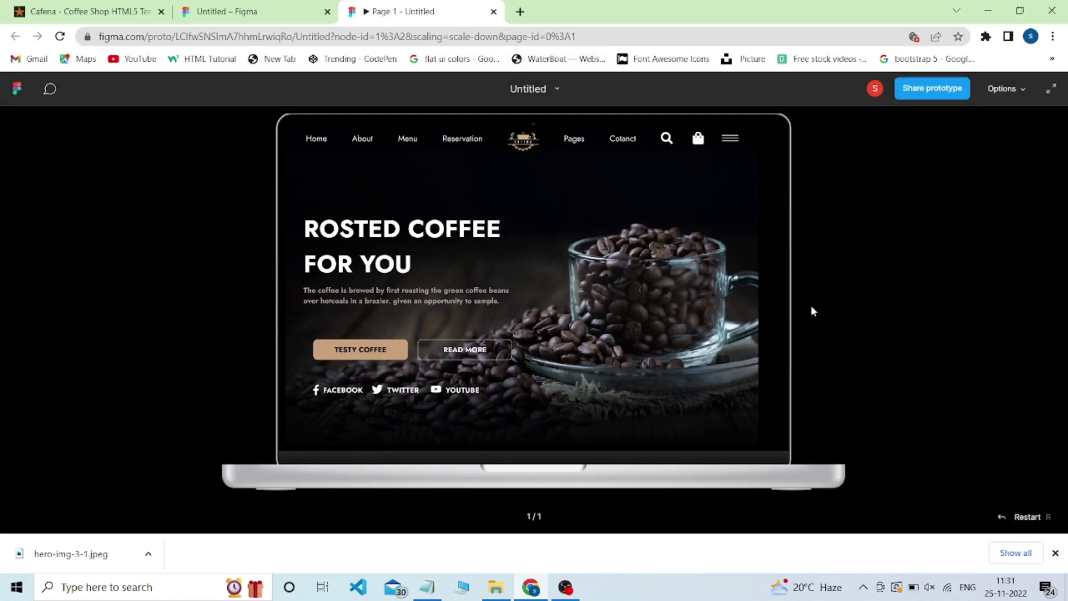
# Restart the finished 'ROSTED COFFEE FOR YOU' prototype preview from the beginning.
pyautogui.click(61, 37)
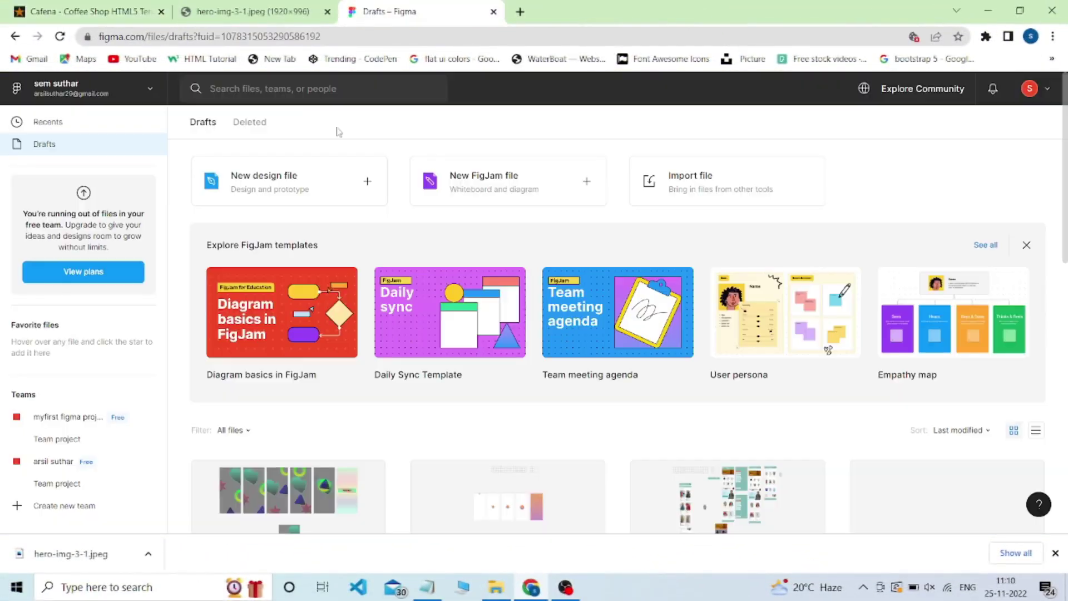
# Create a new design file holding a blank Desktop 1440×1024 frame named 'Desktop - 1'.
pyautogui.click(285, 188)
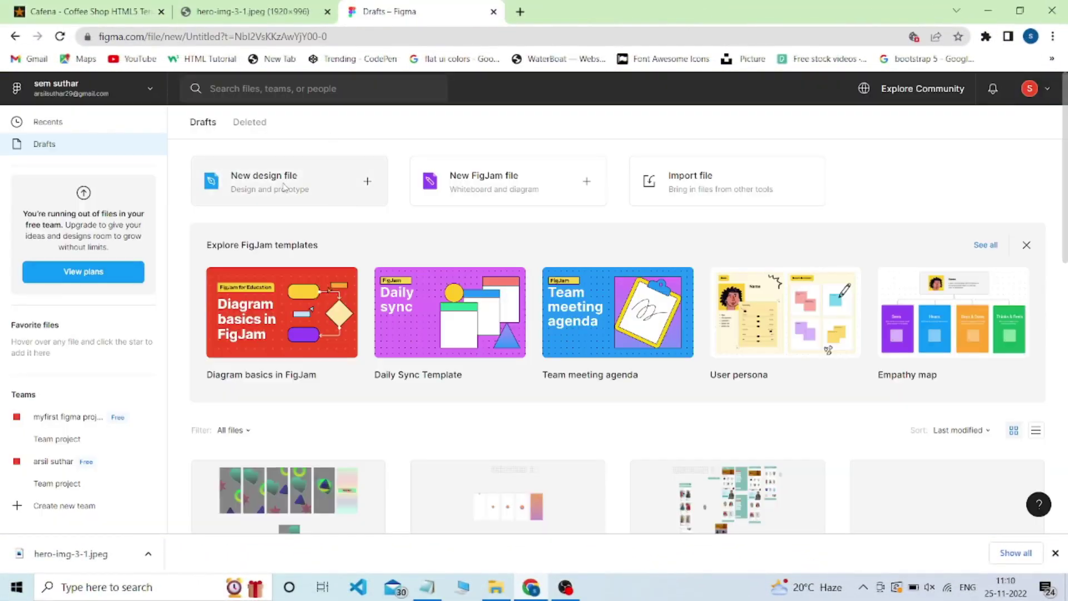
pyautogui.click(96, 89)
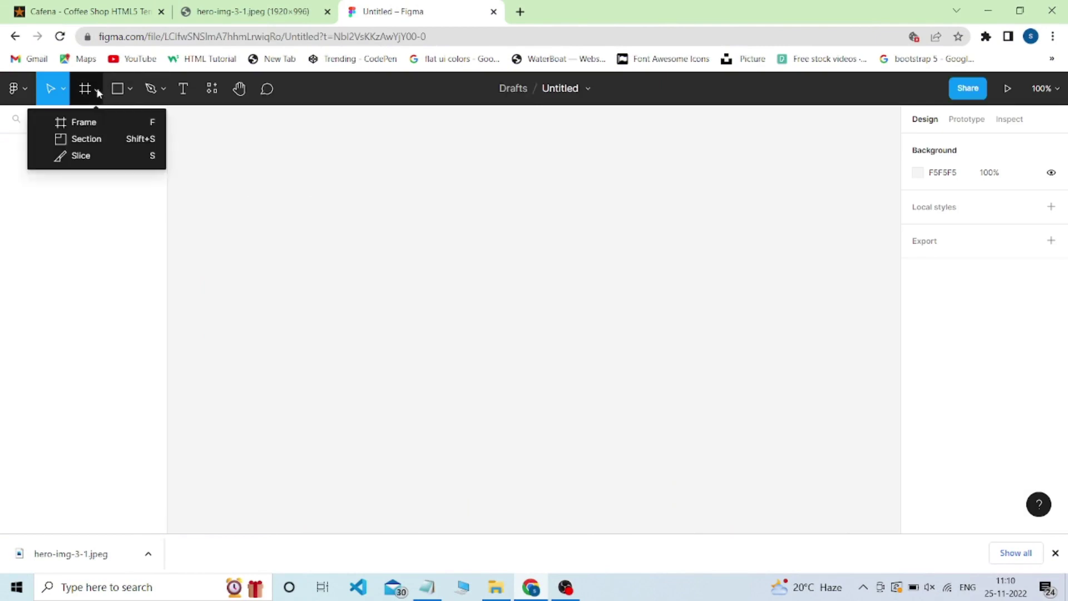
pyautogui.click(102, 124)
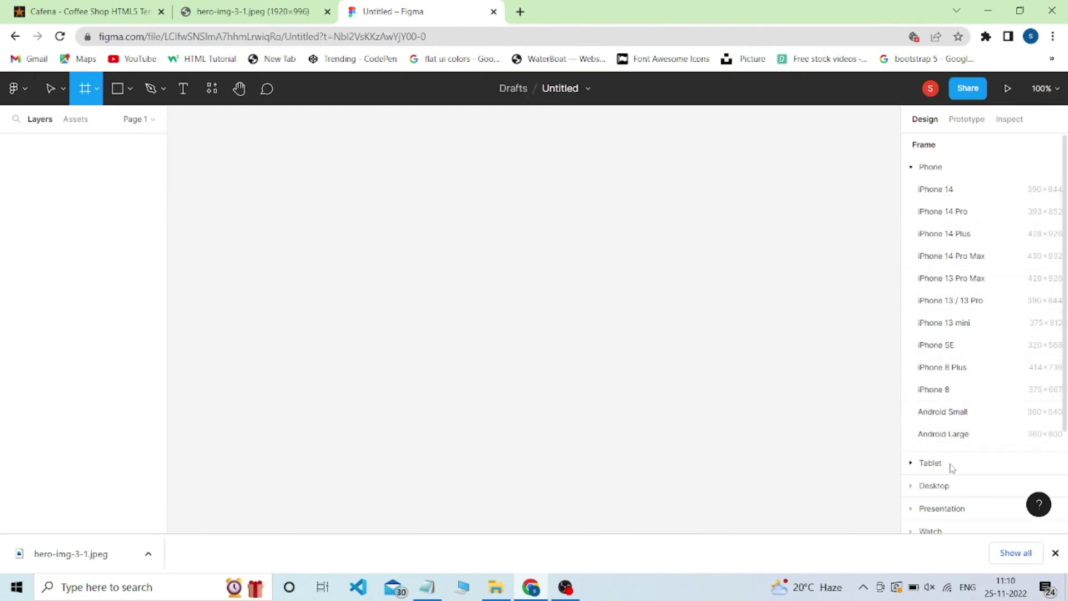
pyautogui.click(935, 484)
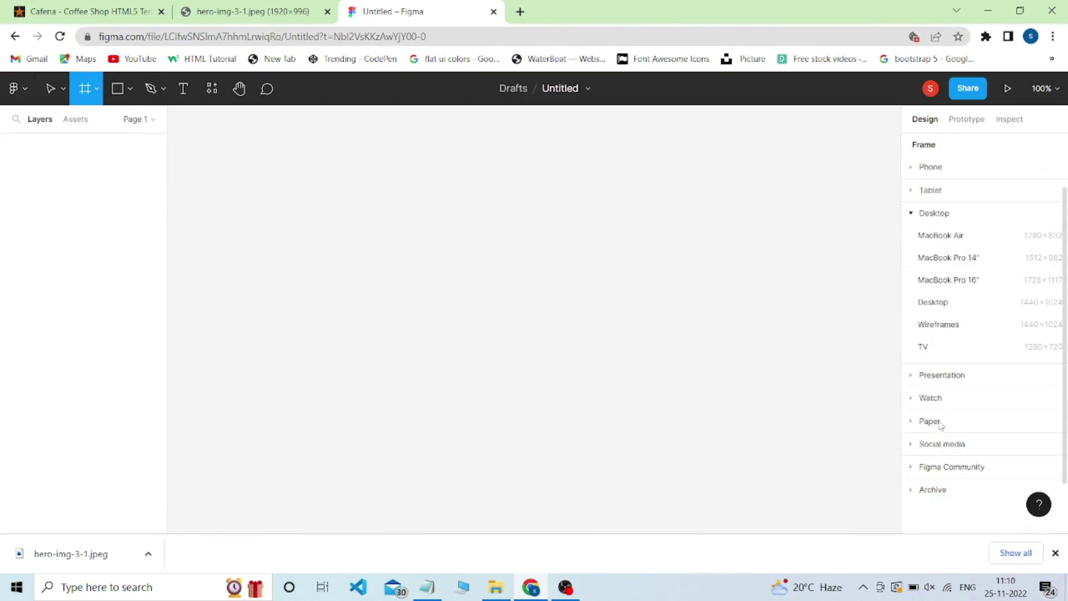
pyautogui.click(940, 309)
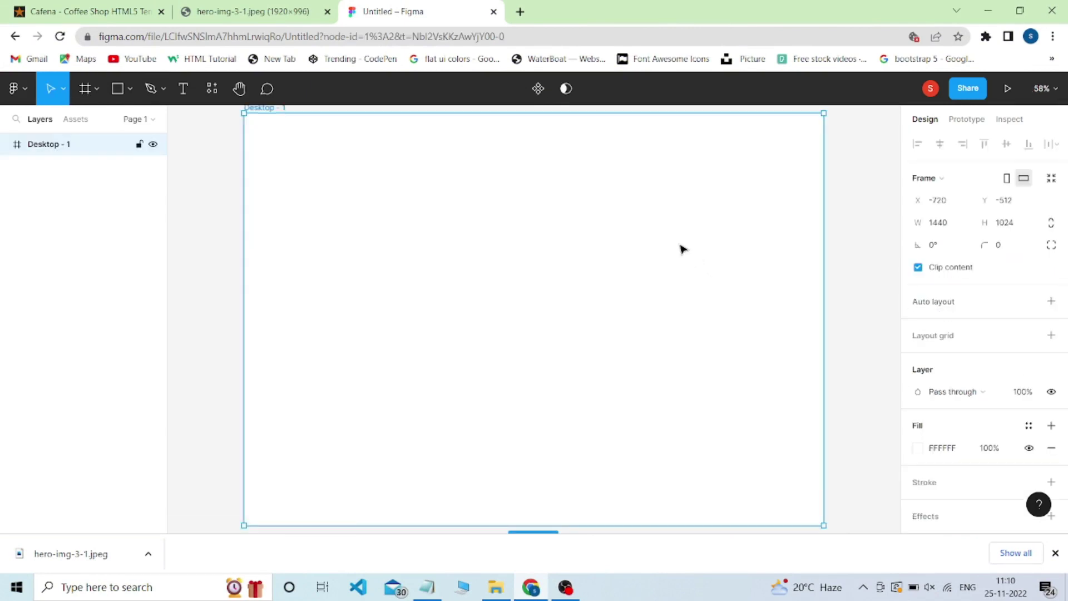
pyautogui.keyDown('ctrl'); pyautogui.scroll(1, 367, 217); pyautogui.keyUp('ctrl')
pyautogui.scroll(2, 405, 203)
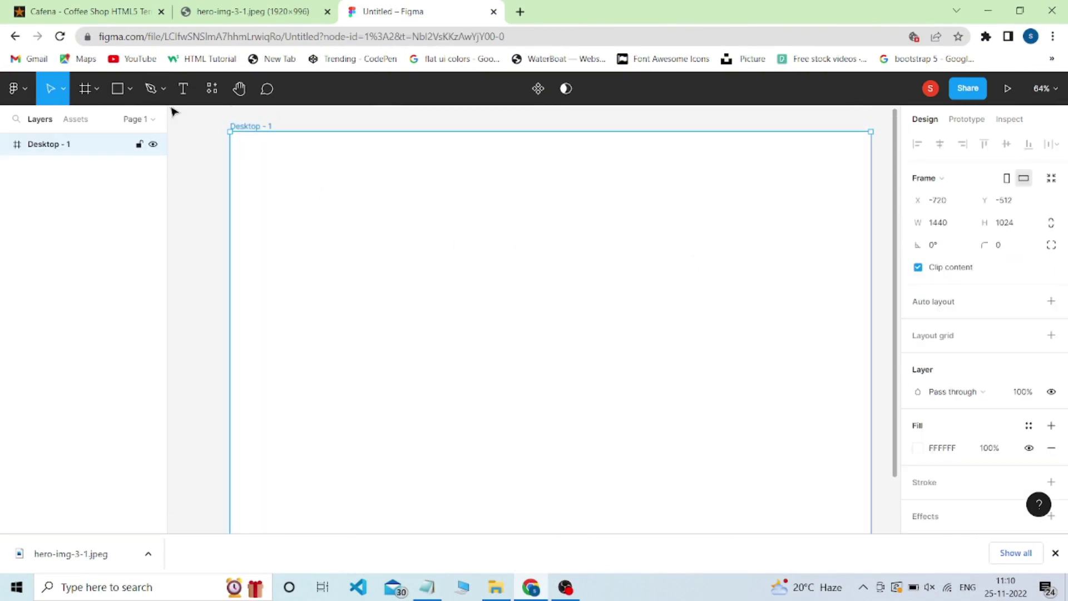
pyautogui.click(129, 88)
pyautogui.click(106, 122)
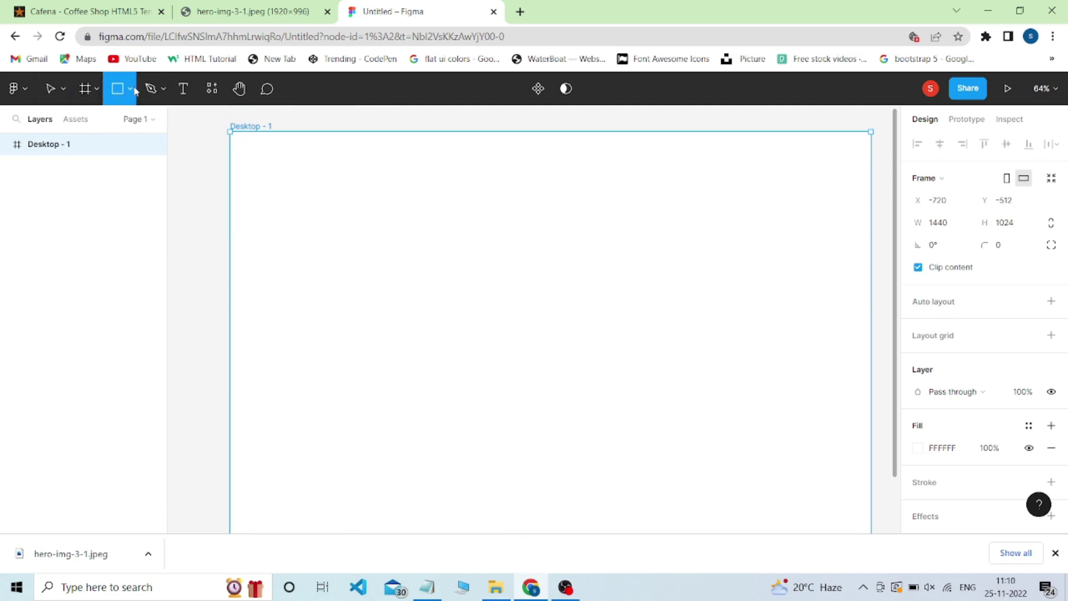
pyautogui.click(50, 88)
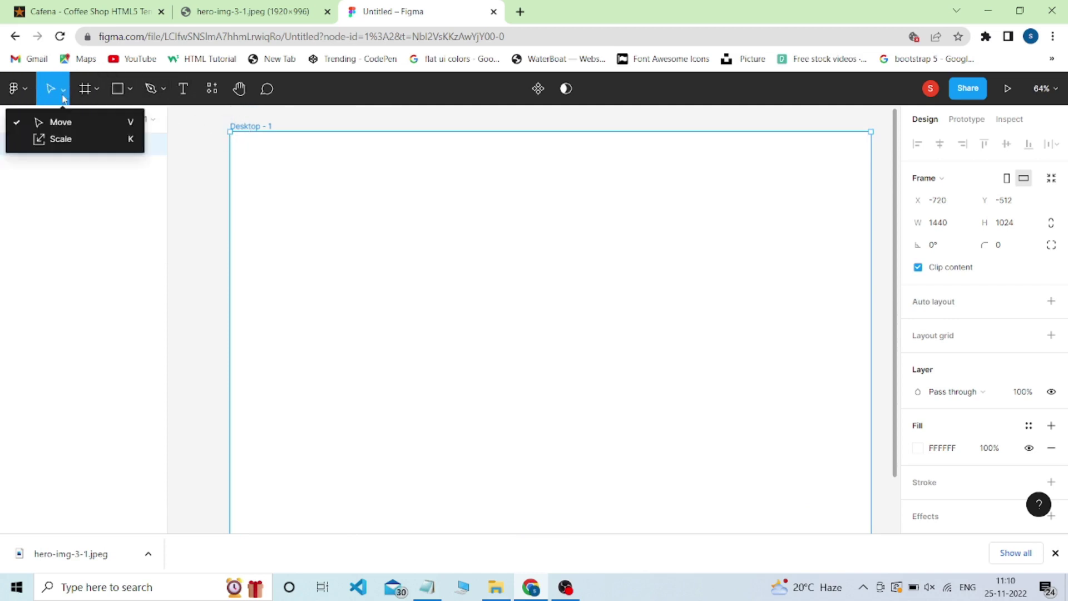
pyautogui.click(63, 123)
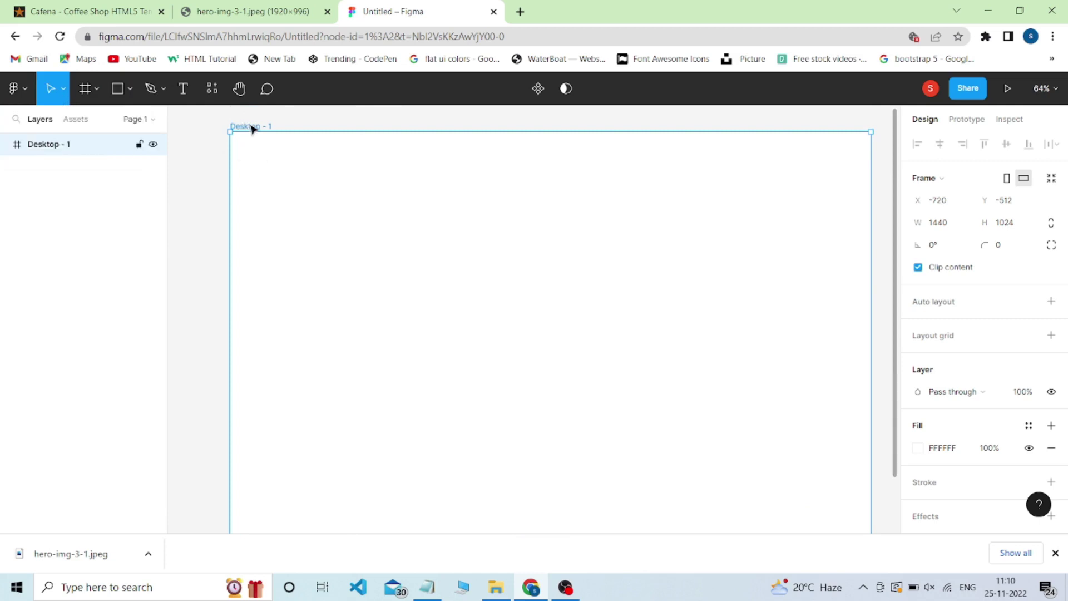
# Fill the 'Desktop - 1' frame with hex 010103, copied from the colour notes.
pyautogui.click(917, 448)
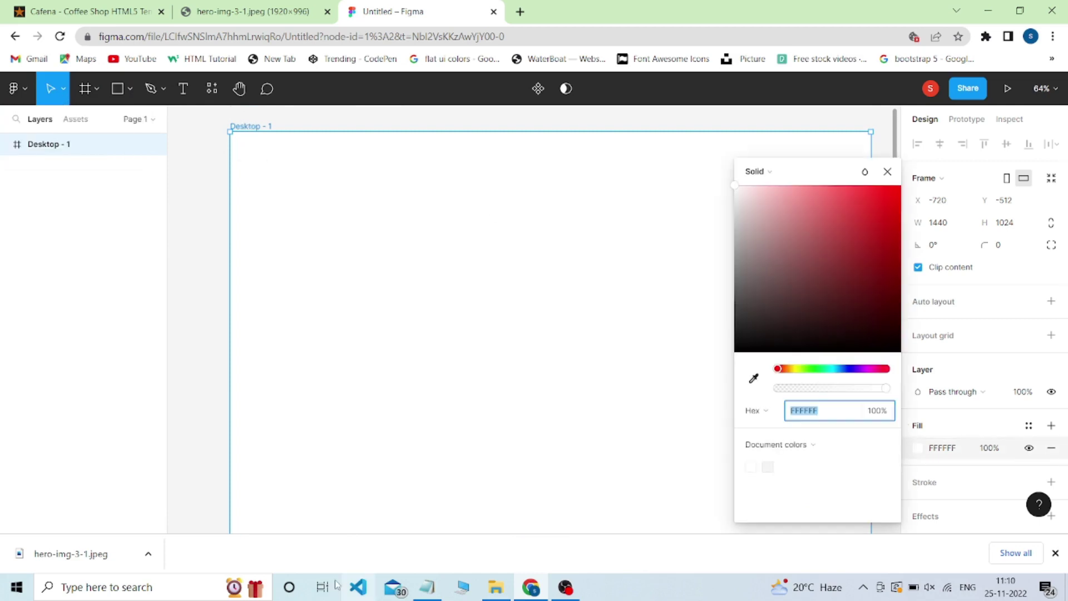
pyautogui.click(427, 587)
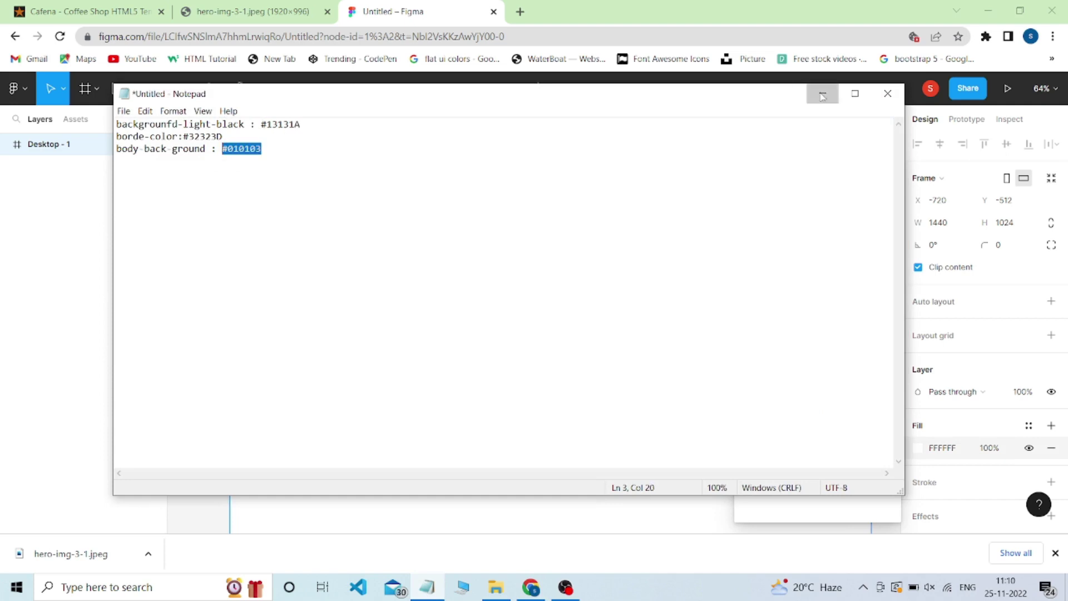
pyautogui.click(822, 92)
pyautogui.press('Return')
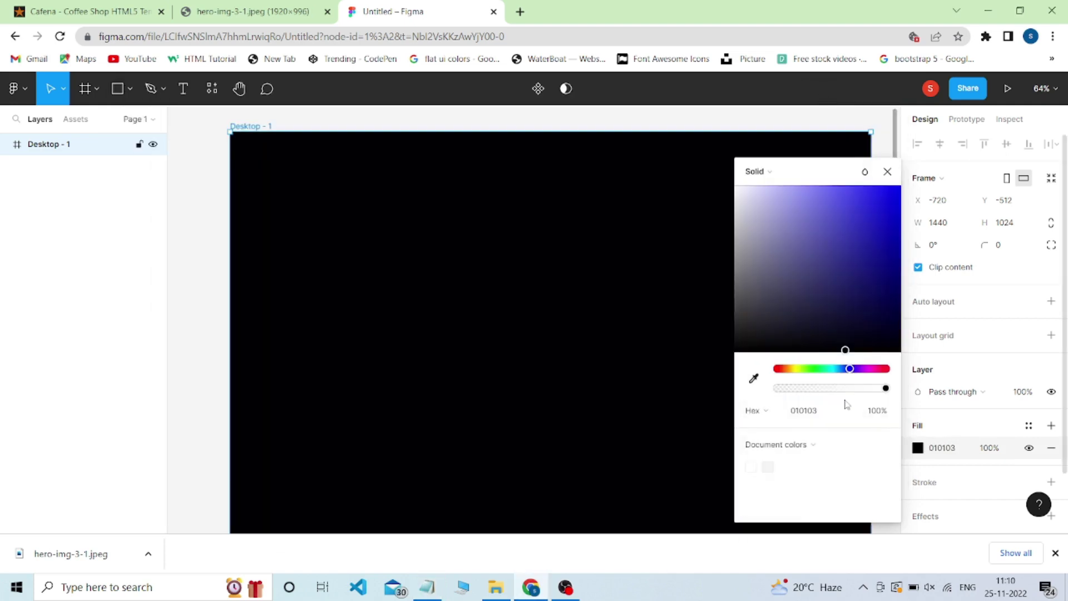
pyautogui.click(887, 171)
# Draw a 1440×101 rectangle across the frame top, filled with 010103.
pyautogui.click(131, 89)
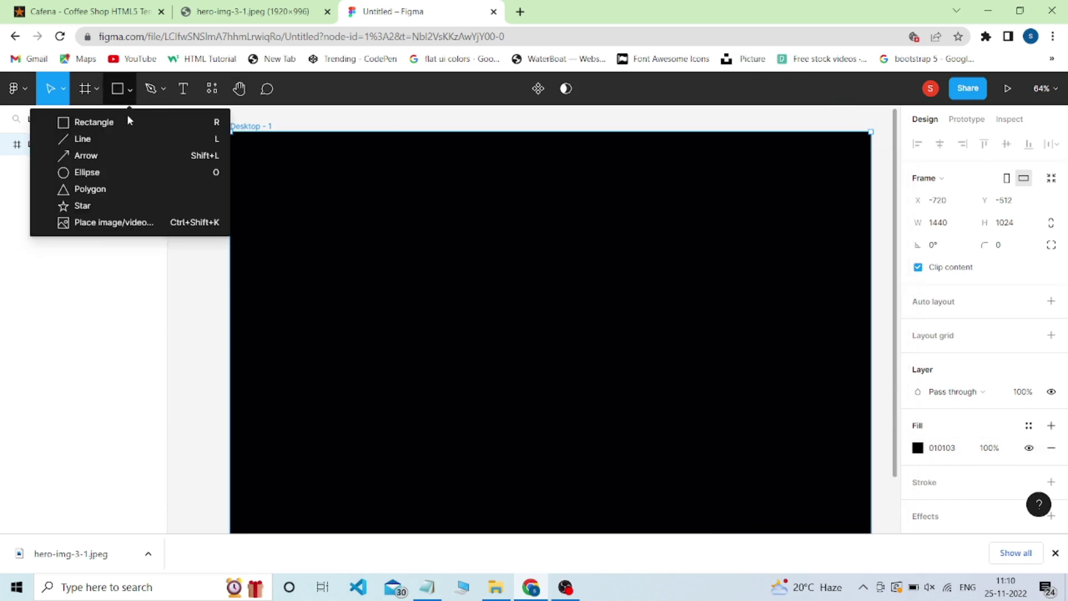
pyautogui.click(127, 115)
pyautogui.moveTo(231, 133); pyautogui.dragTo(872, 181)
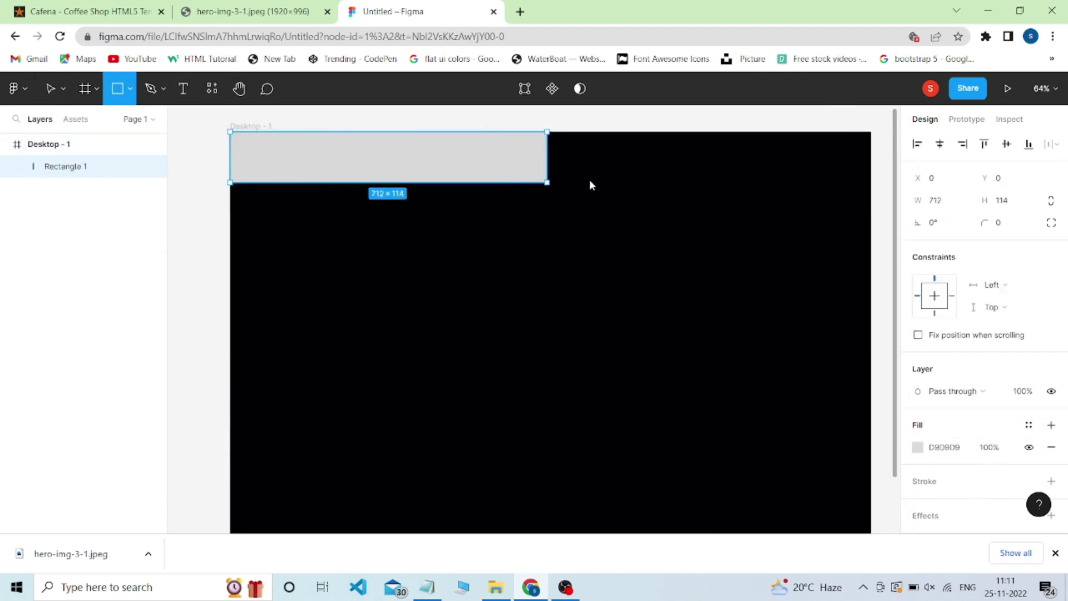
pyautogui.click(918, 447)
pyautogui.click(784, 466)
pyautogui.click(888, 172)
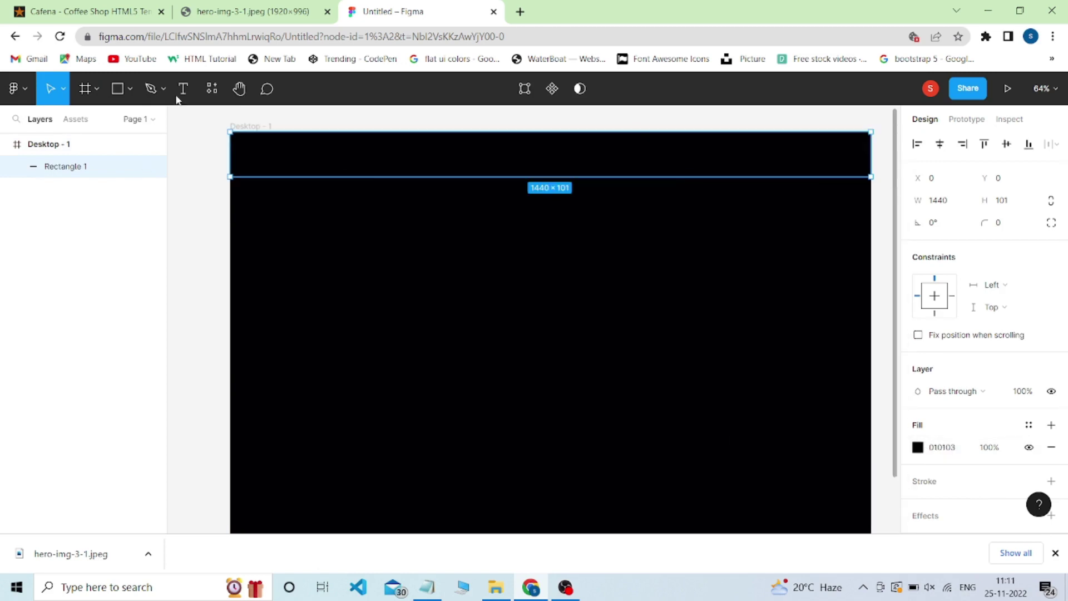
# Move the black bar out beside the frame as a separate top-level layer.
pyautogui.scroll(-2, 400, 200)
pyautogui.scroll(-2, 401, 200)
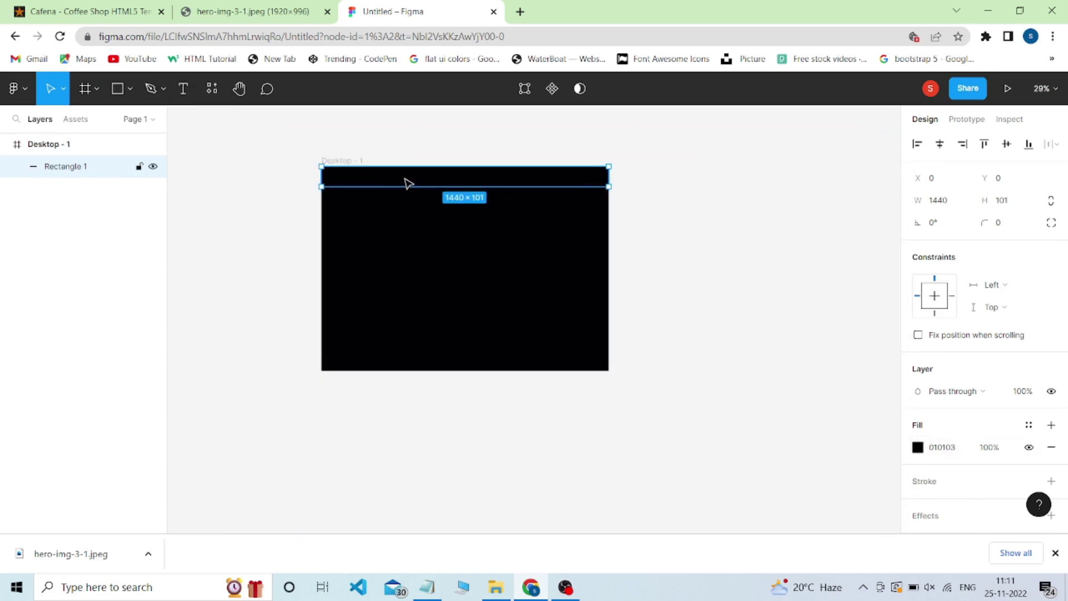
pyautogui.hscroll(5, 406, 184)
pyautogui.moveTo(291, 189); pyautogui.dragTo(604, 212)
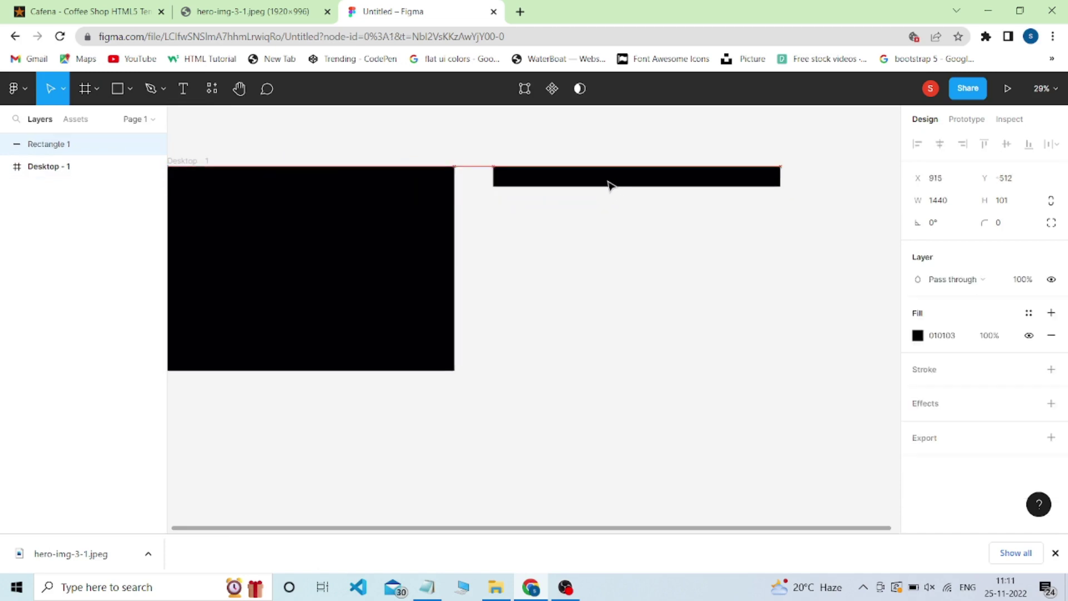
pyautogui.scroll(1, 694, 236)
pyautogui.scroll(2, 646, 229)
pyautogui.scroll(2, 502, 204)
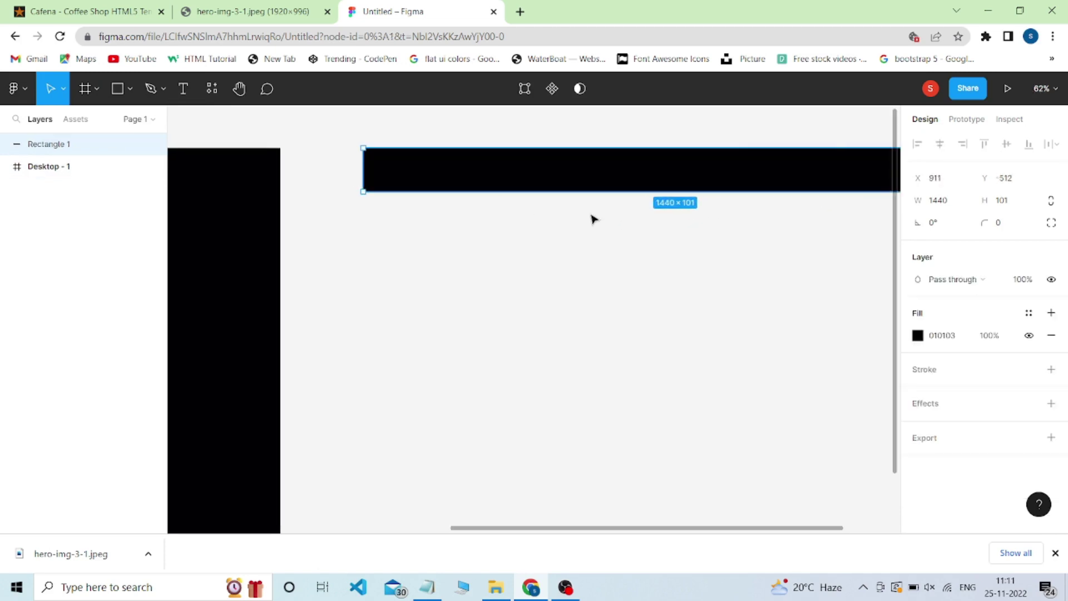
pyautogui.hscroll(3, 593, 217)
pyautogui.click(183, 90)
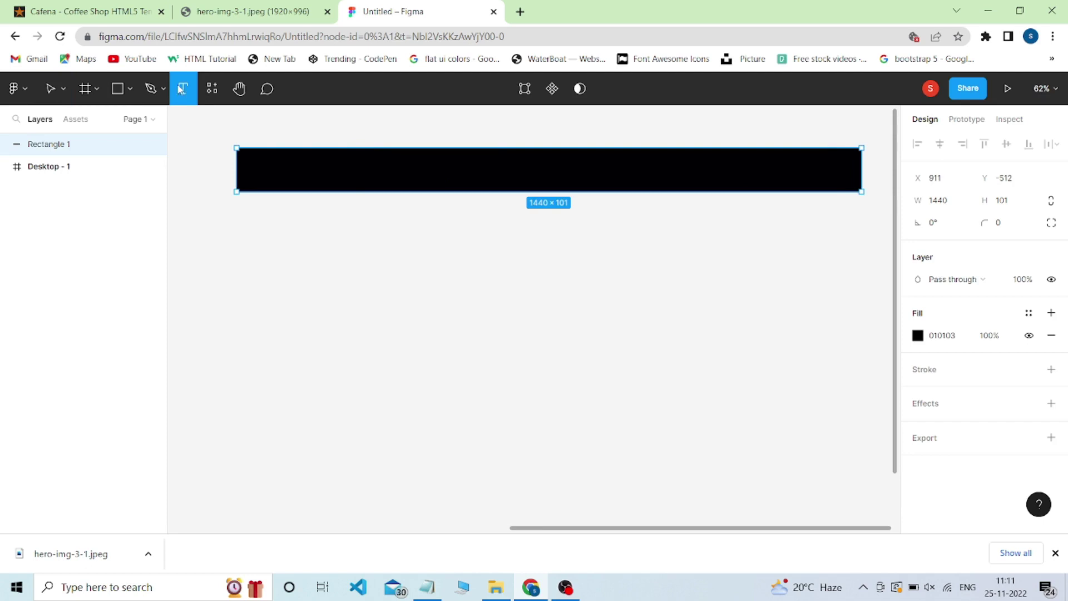
# Add a 'Home' text label for the first navbar link.
pyautogui.click(283, 166)
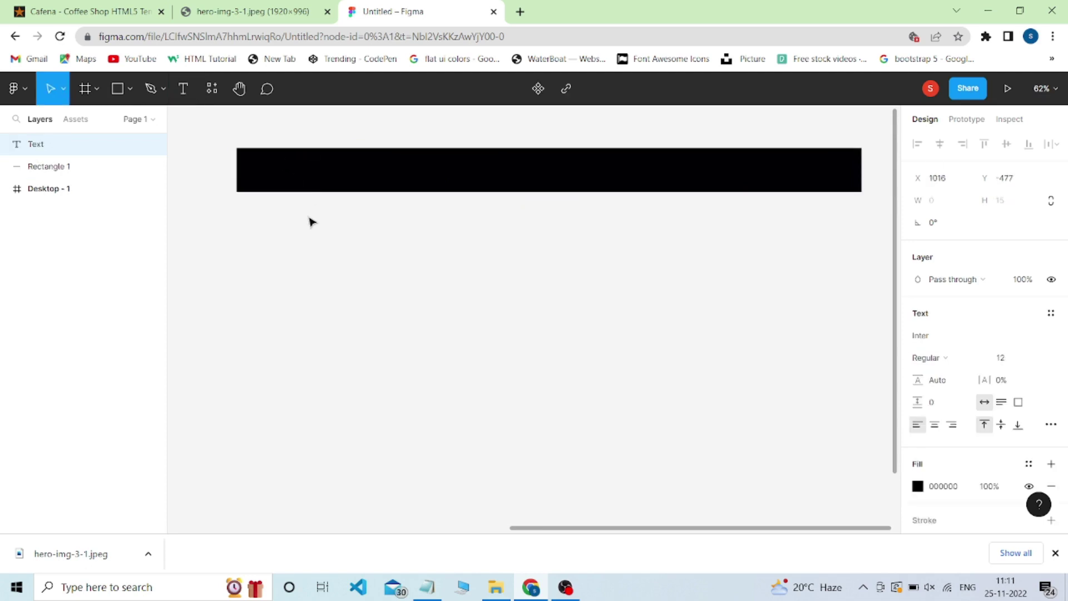
pyautogui.press('t')
pyautogui.click(278, 234)
pyautogui.scroll(3, 286, 246)
pyautogui.scroll(2, 280, 234)
pyautogui.write('Home')
pyautogui.press('Escape')
pyautogui.click(346, 231)
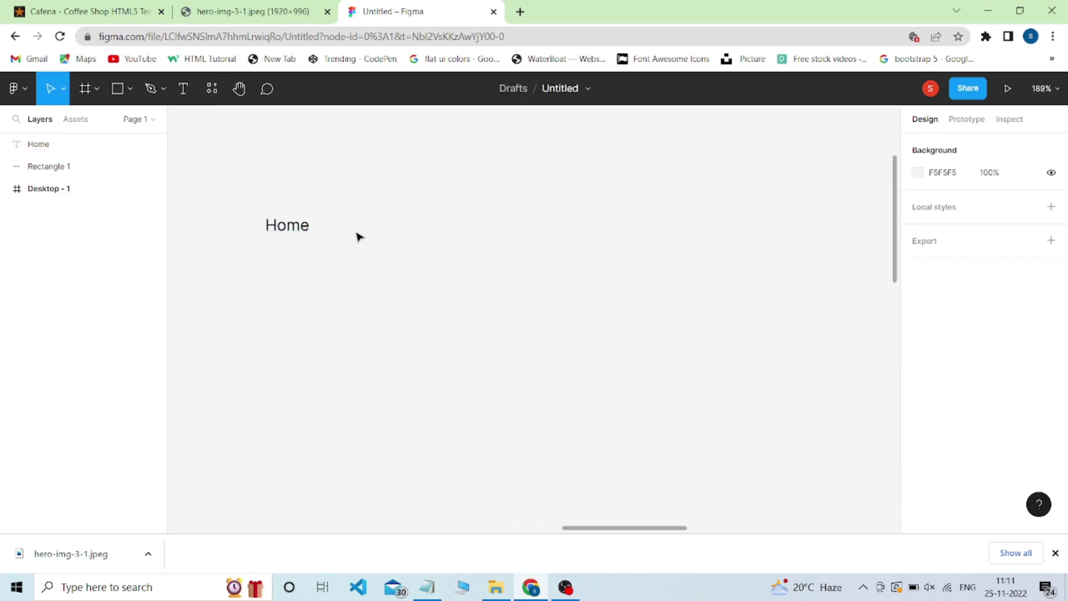
pyautogui.click(304, 230)
# Set the Home label's font family to Jost.
pyautogui.click(966, 340)
pyautogui.write('Ja')
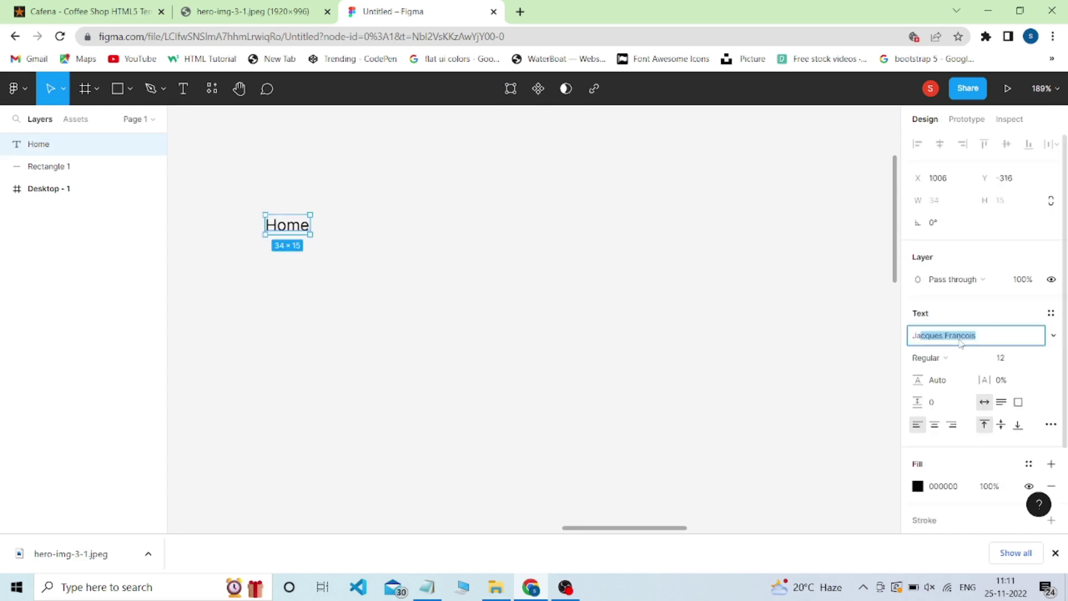
pyautogui.write('to')
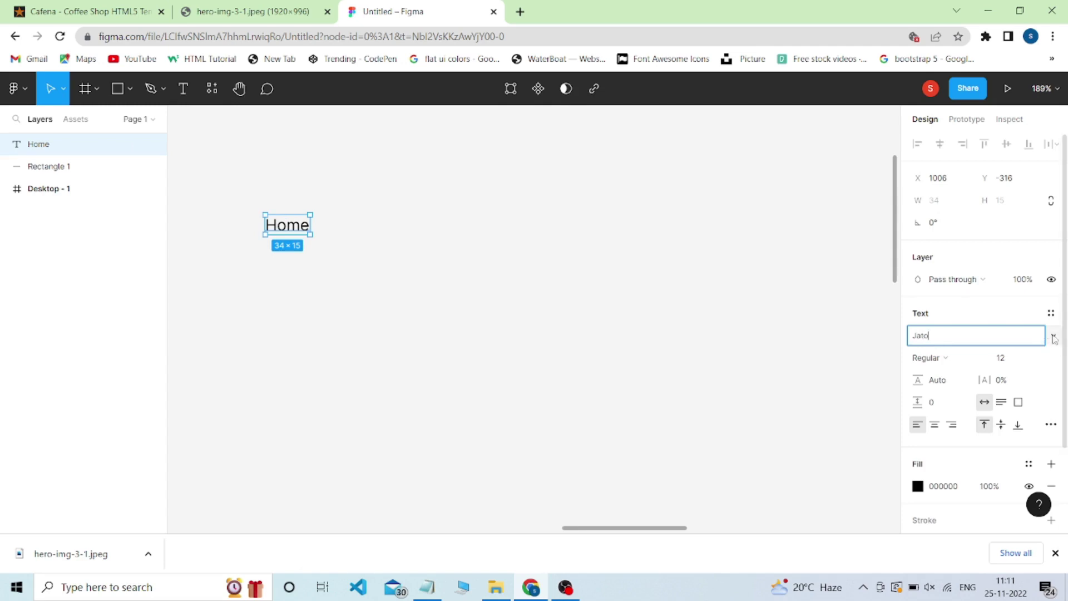
pyautogui.click(1053, 338)
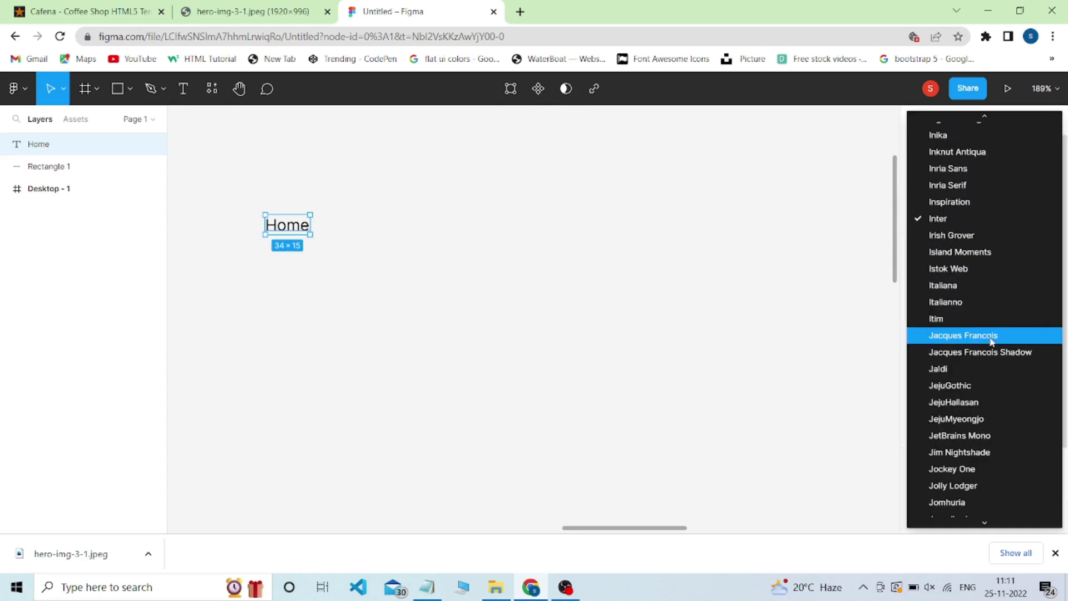
pyautogui.scroll(-20, 964, 378)
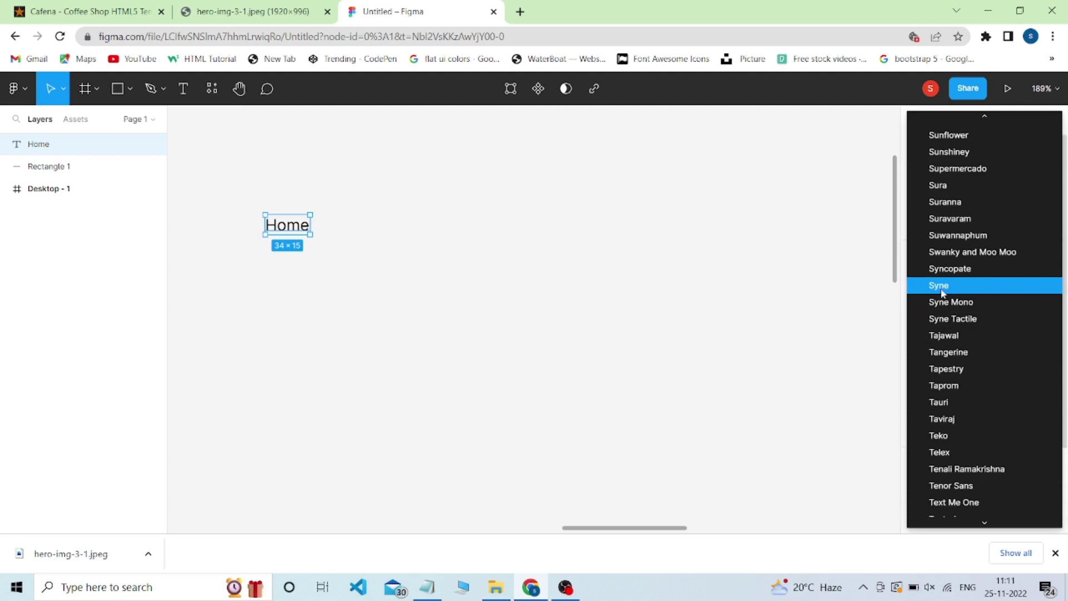
pyautogui.scroll(3, 944, 293)
pyautogui.scroll(3, 956, 233)
pyautogui.scroll(15, 948, 334)
pyautogui.scroll(-4, 947, 365)
pyautogui.scroll(-4, 947, 365)
pyautogui.scroll(-8, 947, 365)
pyautogui.scroll(-1, 948, 366)
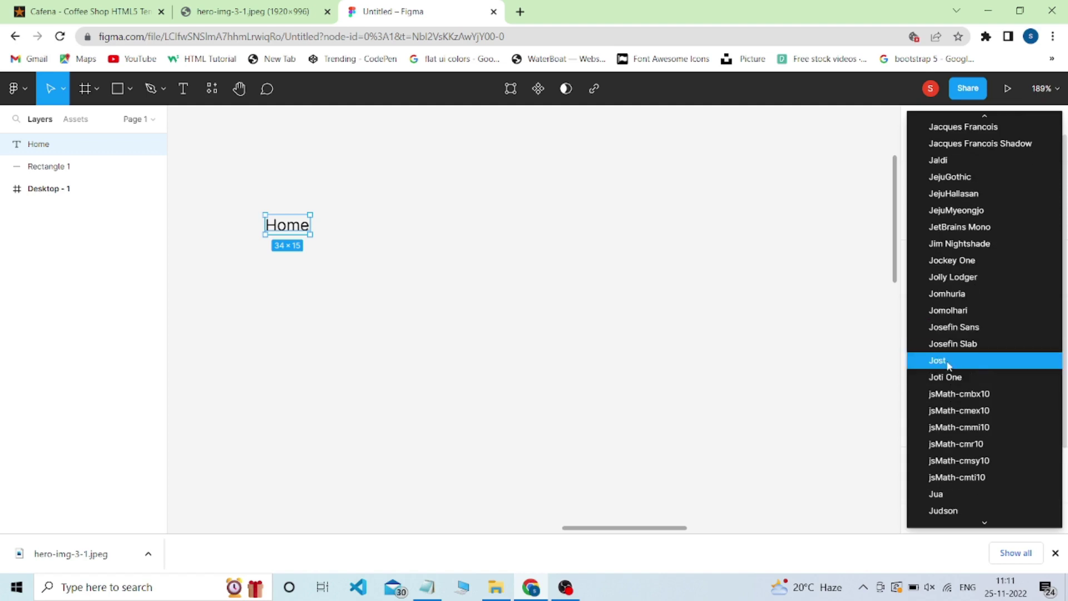
pyautogui.click(948, 360)
pyautogui.click(440, 264)
pyautogui.scroll(-3, 425, 217)
pyautogui.scroll(-2, 356, 223)
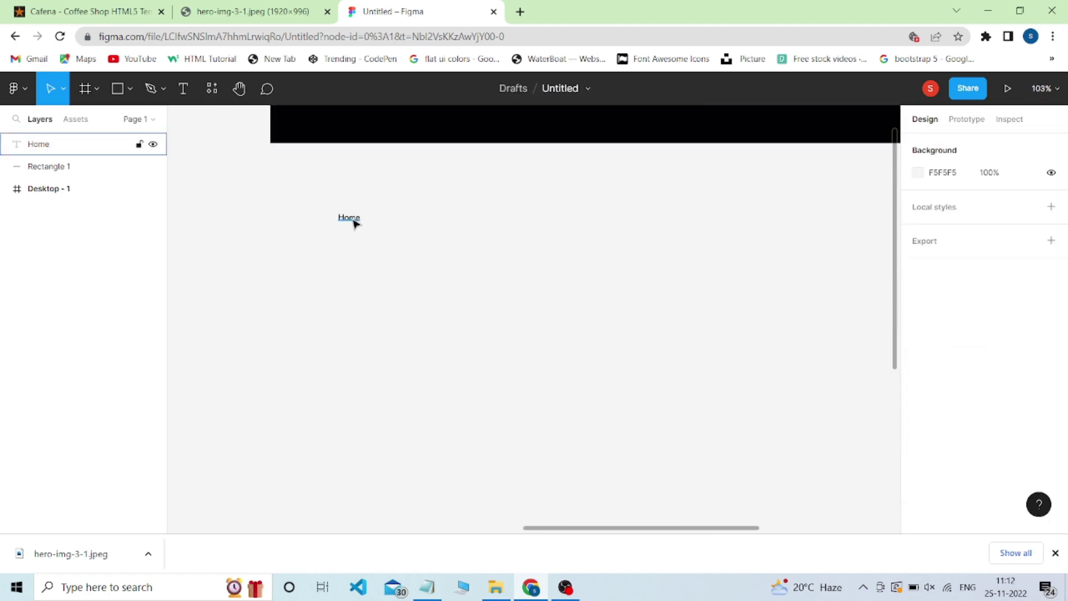
pyautogui.click(354, 223)
# Give the Home text a FFFFFF fill.
pyautogui.click(918, 485)
pyautogui.click(754, 379)
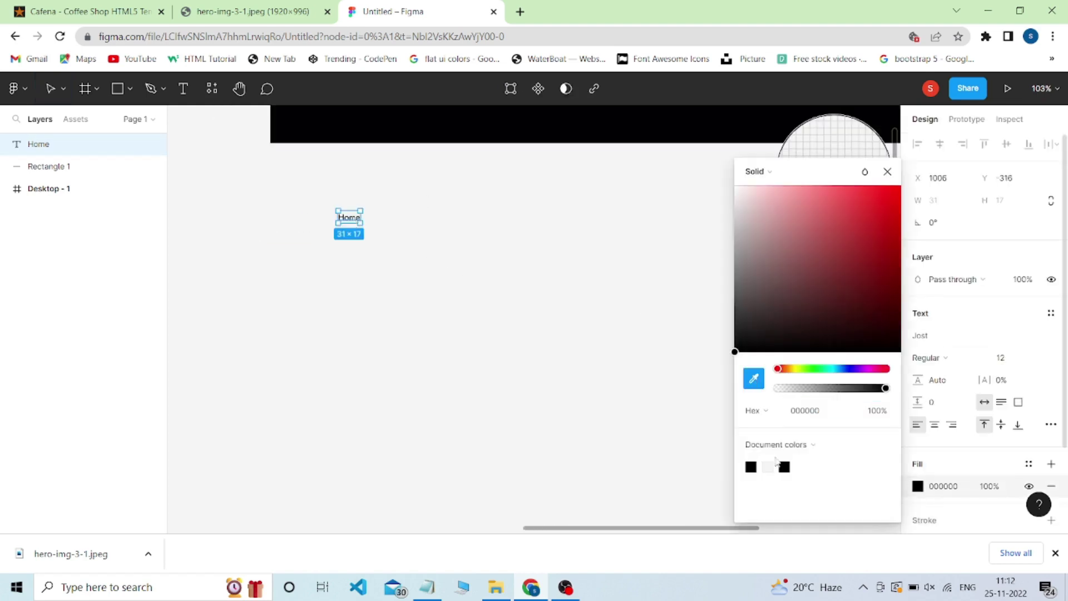
pyautogui.click(806, 413)
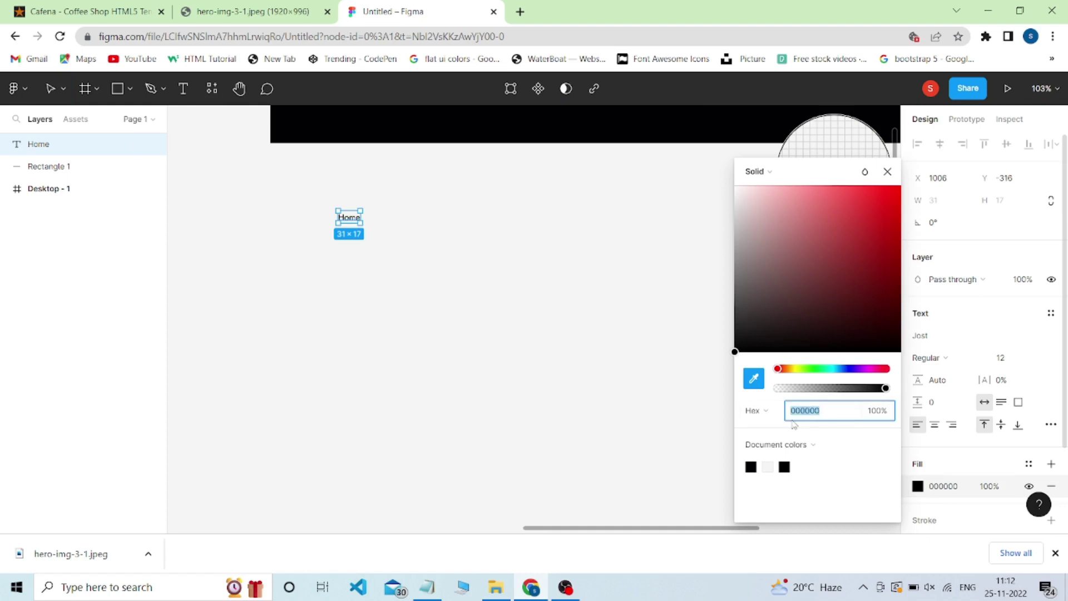
pyautogui.write('fff')
pyautogui.write('FFFFFF')
pyautogui.press('Return')
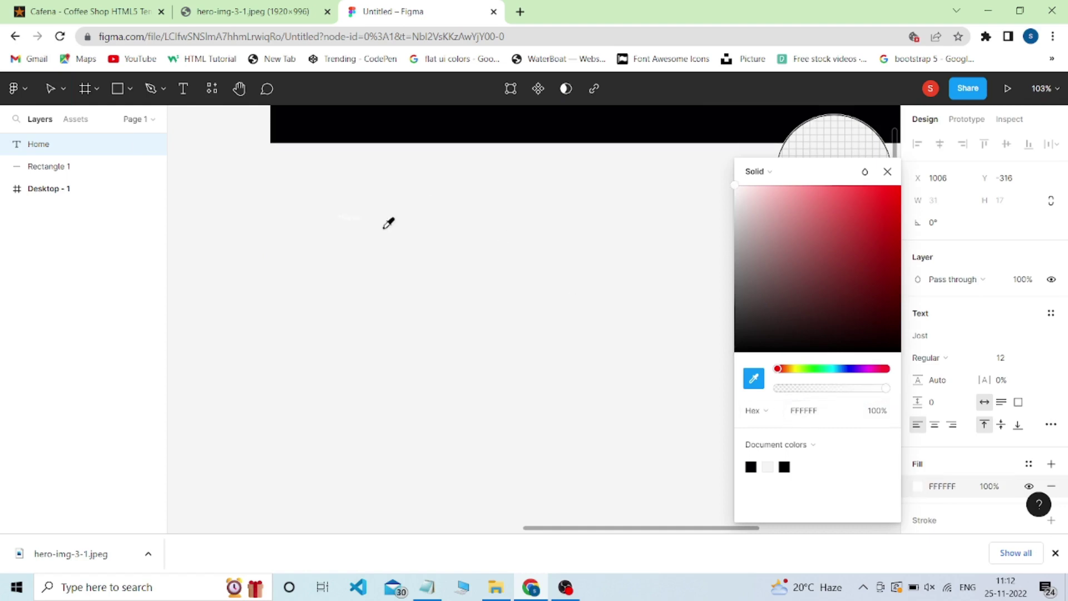
pyautogui.press('Escape')
pyautogui.click(460, 178)
pyautogui.click(349, 217)
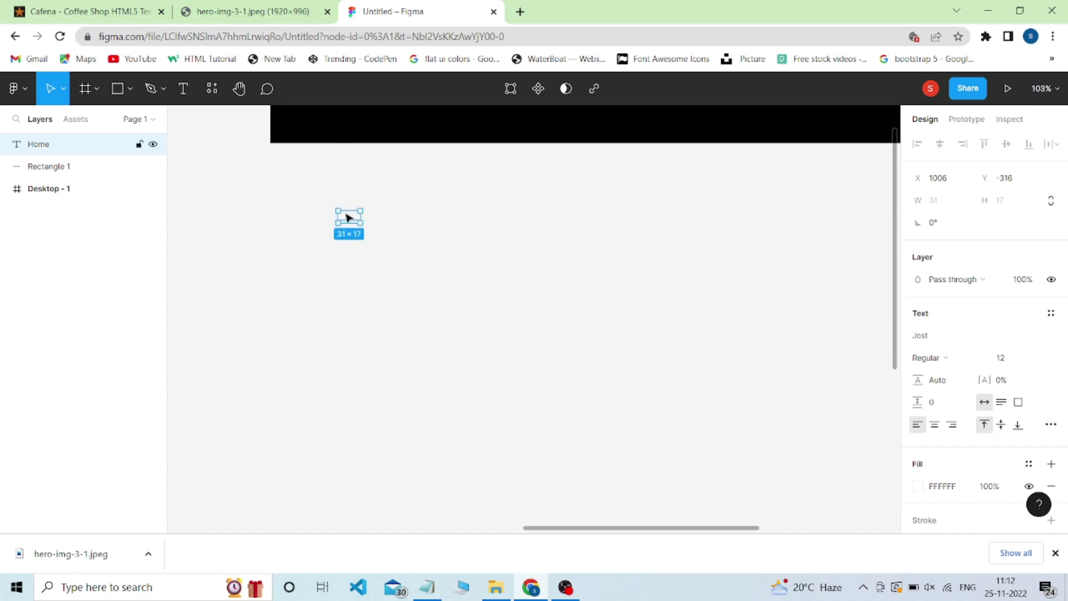
pyautogui.scroll(2, 360, 221)
# Move Home into the black navbar and set its font size to 25.
pyautogui.moveTo(361, 360); pyautogui.dragTo(321, 240)
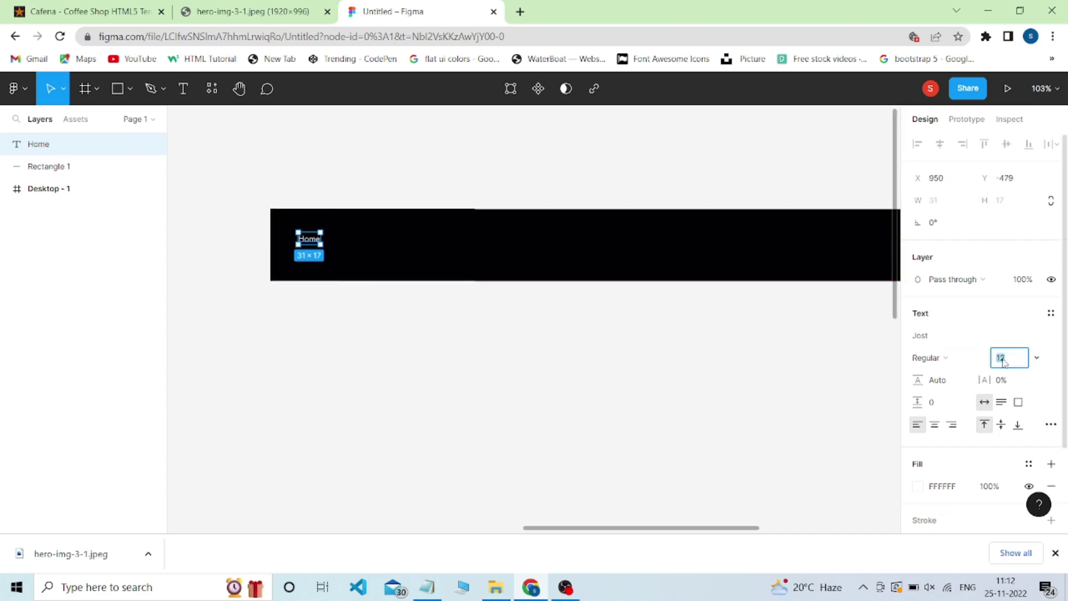
pyautogui.write('25')
pyautogui.press('Return')
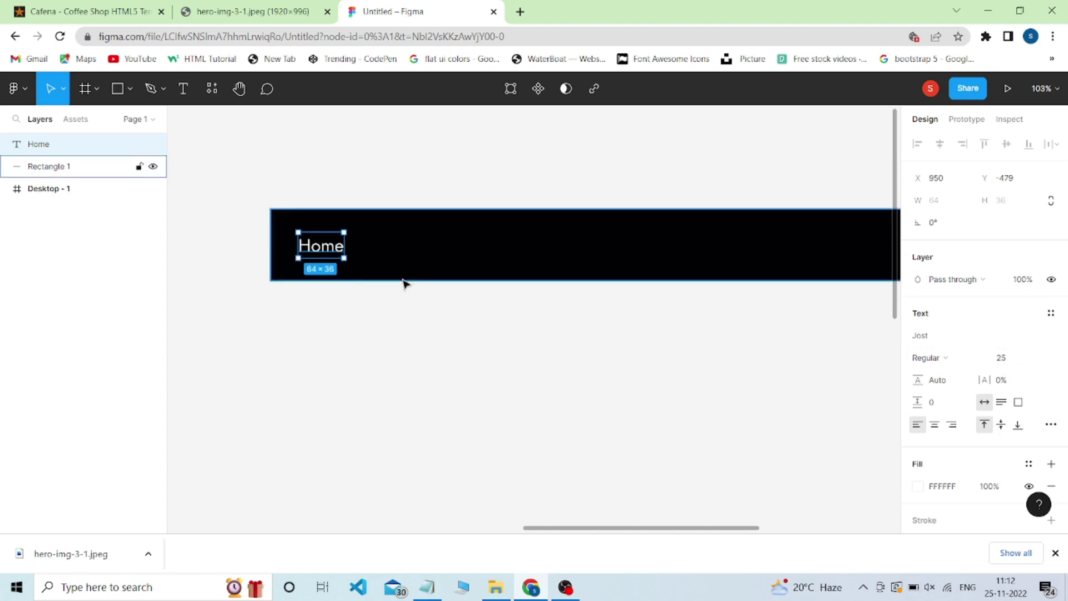
pyautogui.keyDown('ctrl'); pyautogui.scroll(2, 372, 262); pyautogui.keyUp('ctrl')
pyautogui.keyDown('shift'); pyautogui.click(384, 232); pyautogui.keyUp('shift')
pyautogui.keyDown('shift'); pyautogui.click(334, 254); pyautogui.keyUp('shift')
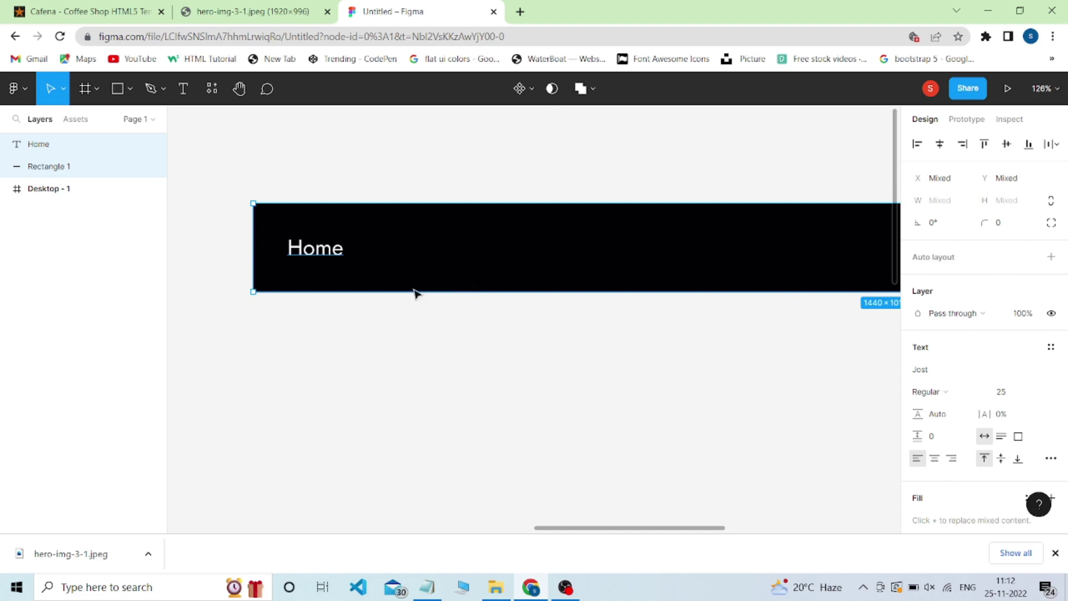
pyautogui.click(315, 254)
# Duplicate Home along the navbar and retype the copies as About and Menu.
pyautogui.moveTo(318, 251); pyautogui.dragTo(540, 251)
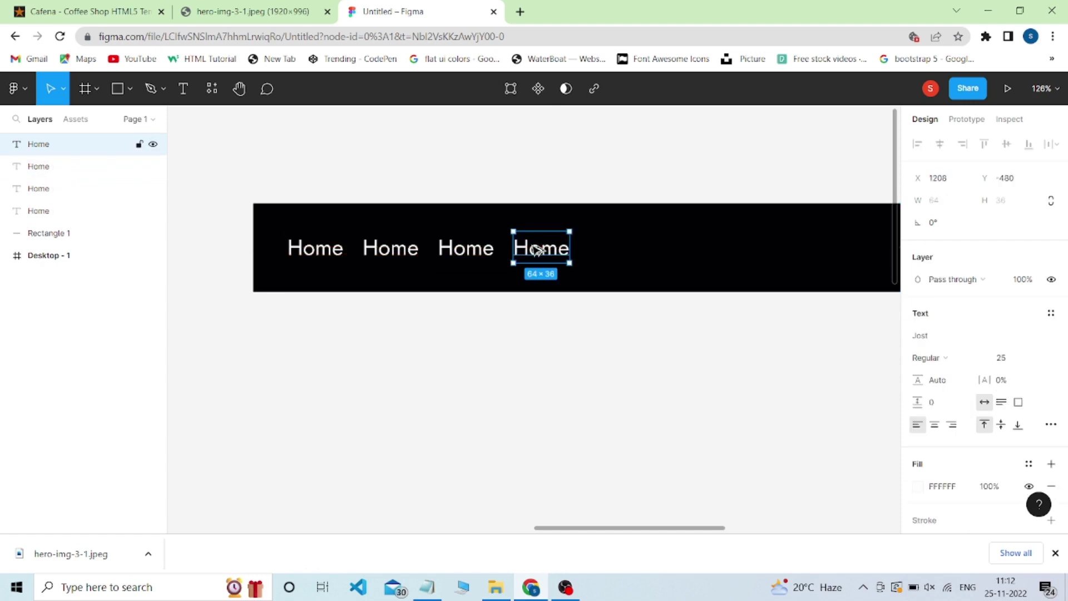
pyautogui.click(390, 248)
pyautogui.write('Abou')
pyautogui.doubleClick(465, 248)
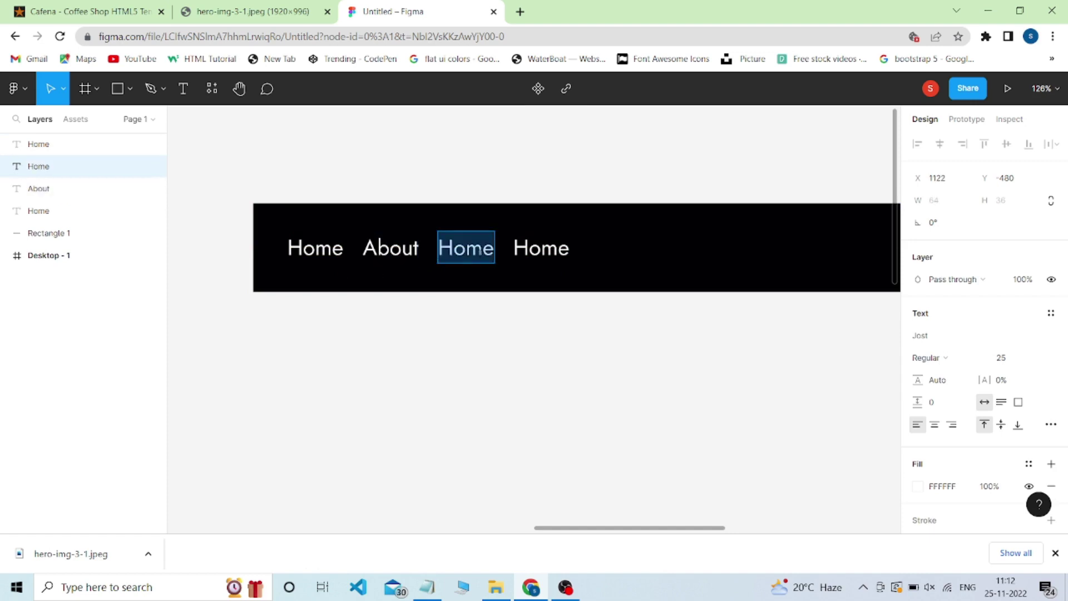
pyautogui.click(132, 14)
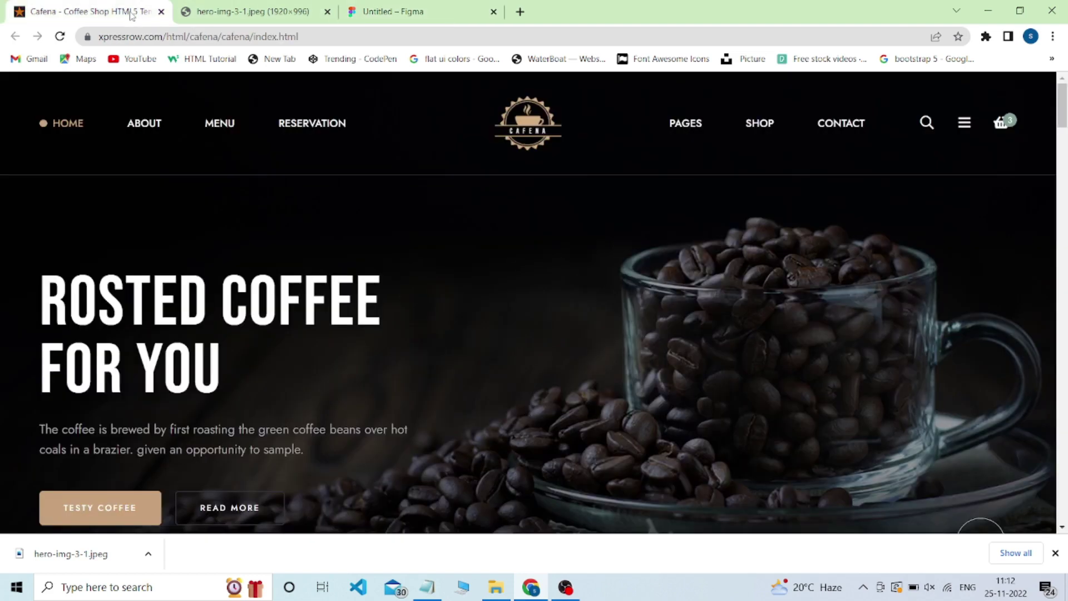
pyautogui.click(327, 11)
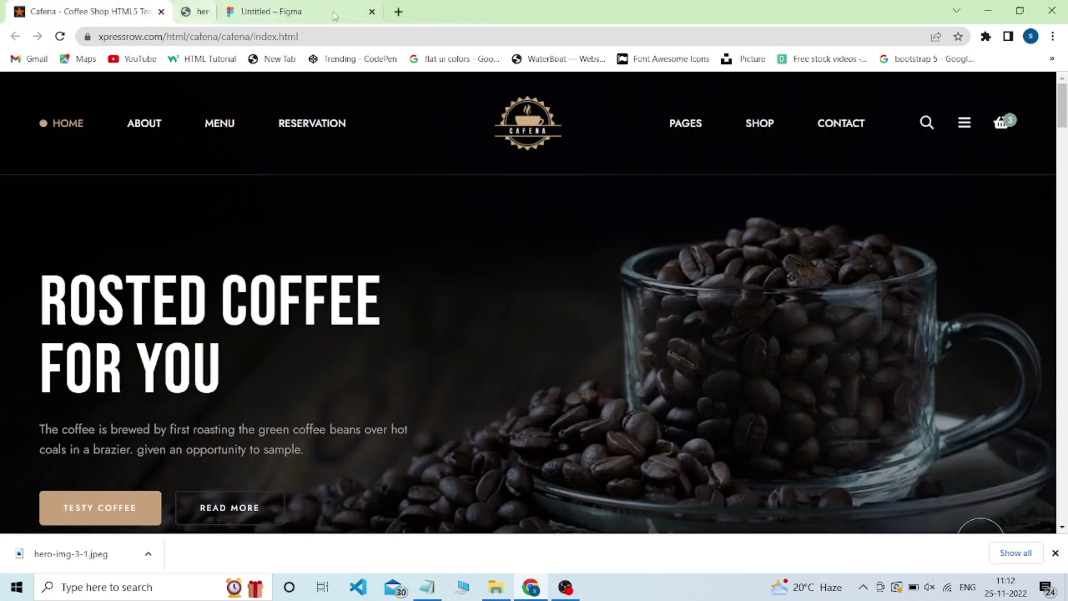
pyautogui.click(290, 11)
pyautogui.write('Me')
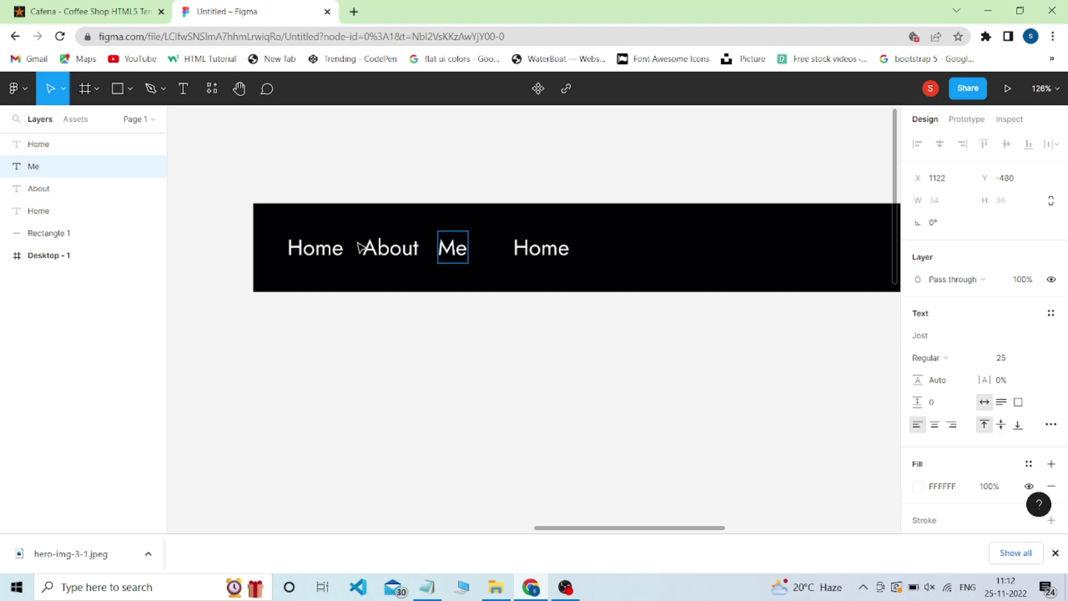
# Retype the last Home copy as 'Reservation'.
pyautogui.doubleClick(542, 250)
pyautogui.write('Reservation')
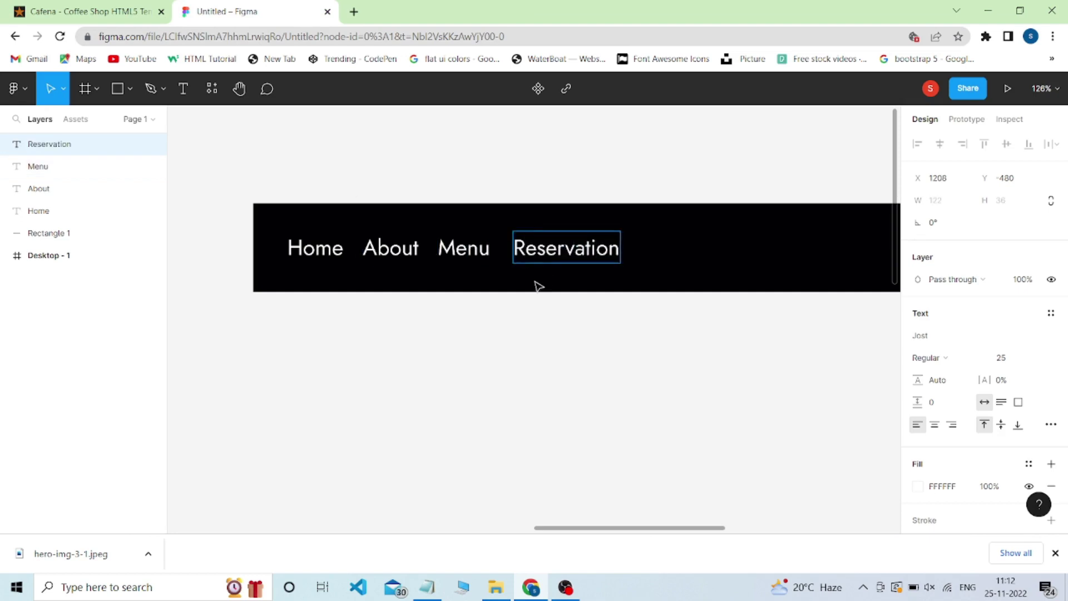
pyautogui.scroll(-5, 538, 286)
pyautogui.hscroll(3, 512, 312)
pyautogui.press('Escape')
pyautogui.scroll(-1, 477, 312)
pyautogui.scroll(-1, 558, 313)
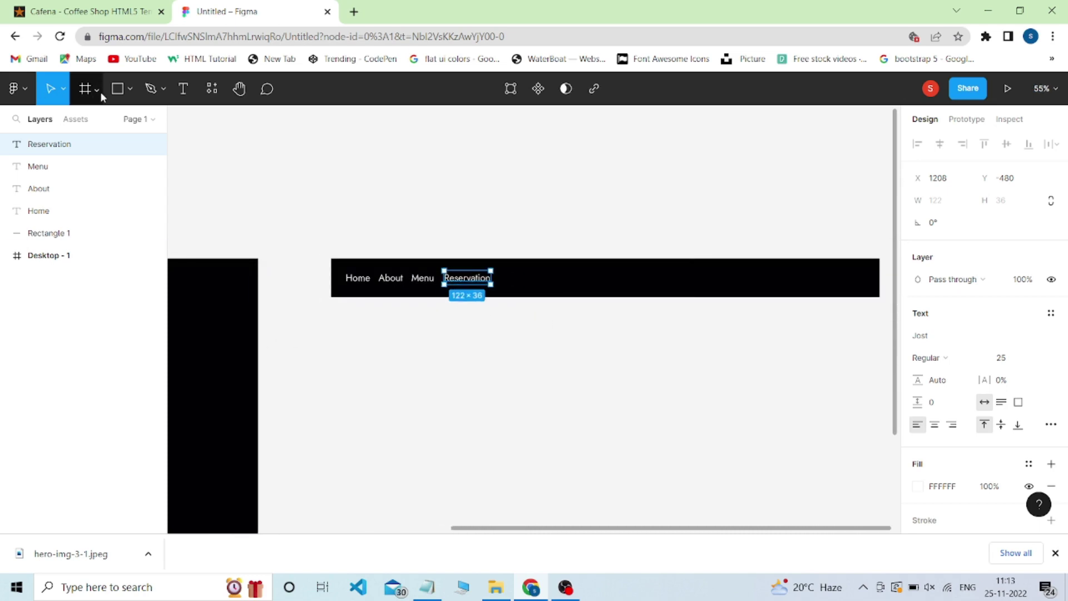
# Draw a 187×144 grey placeholder rectangle below the navbar.
pyautogui.click(129, 91)
pyautogui.click(94, 122)
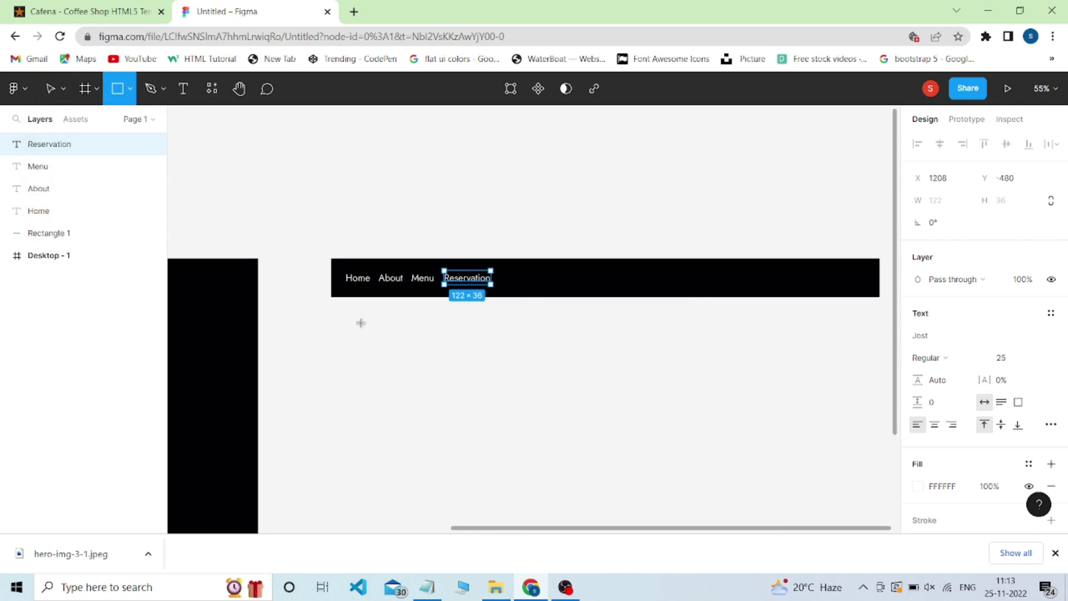
pyautogui.moveTo(434, 329); pyautogui.dragTo(505, 383)
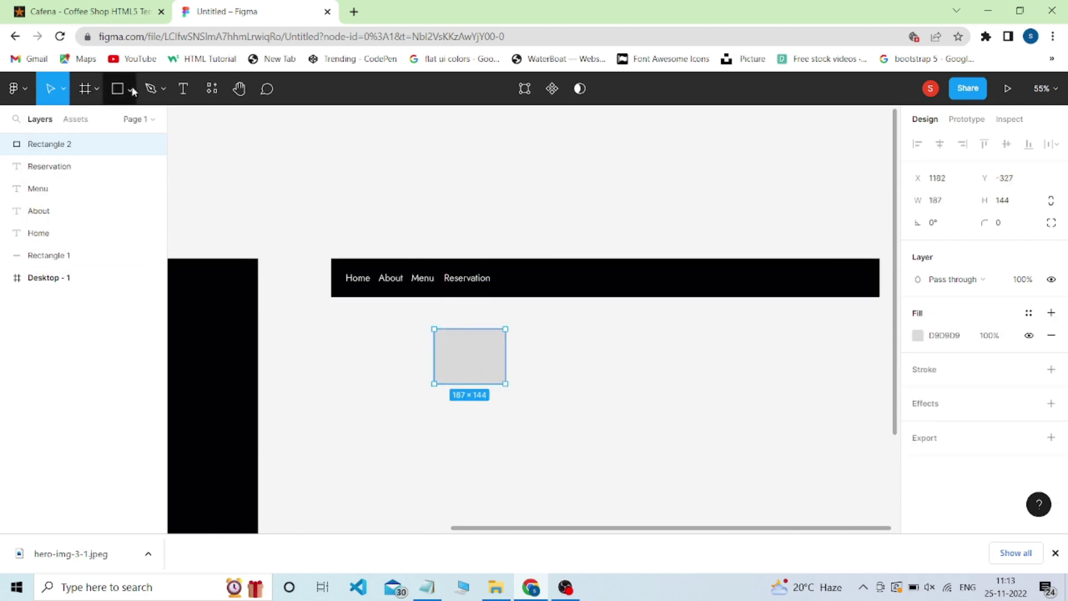
pyautogui.click(15, 88)
pyautogui.click(455, 360)
pyautogui.rightClick(455, 360)
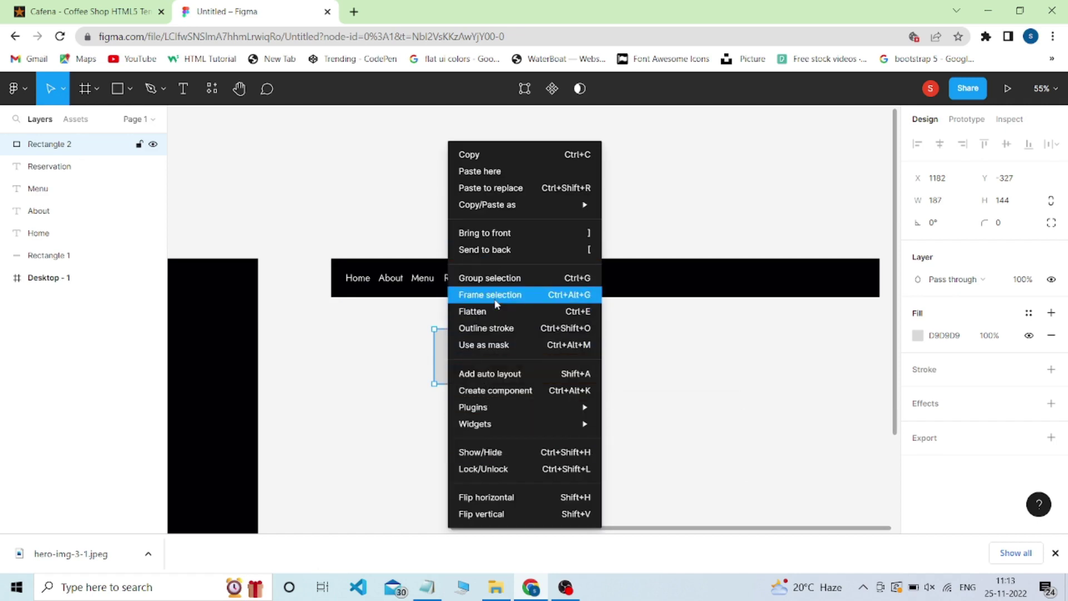
pyautogui.click(445, 360)
pyautogui.click(100, 91)
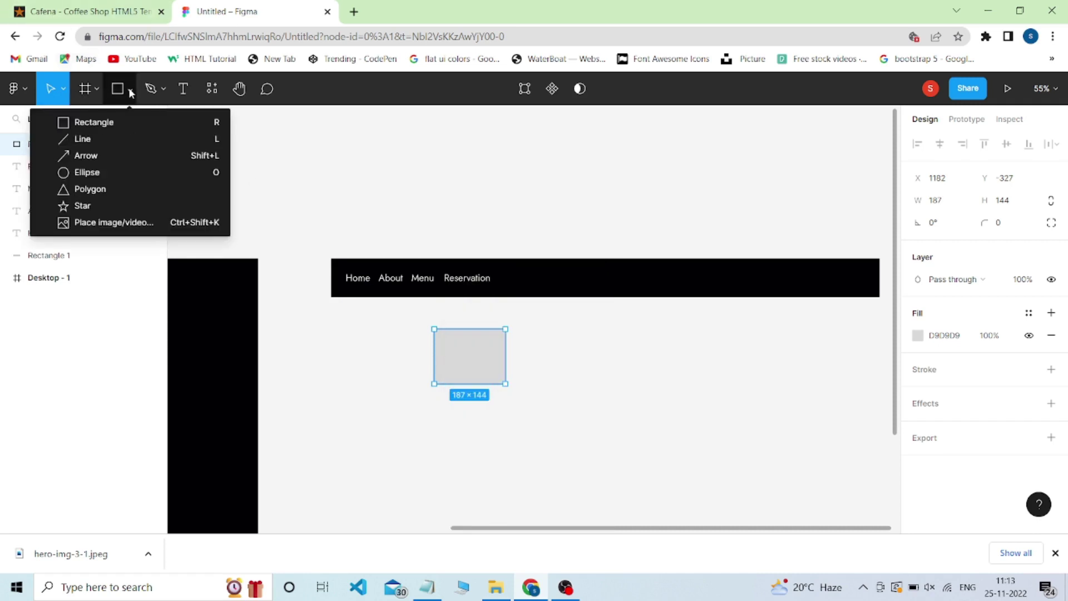
# Place the logo image from the coffee website img folder into the navbar.
pyautogui.click(111, 224)
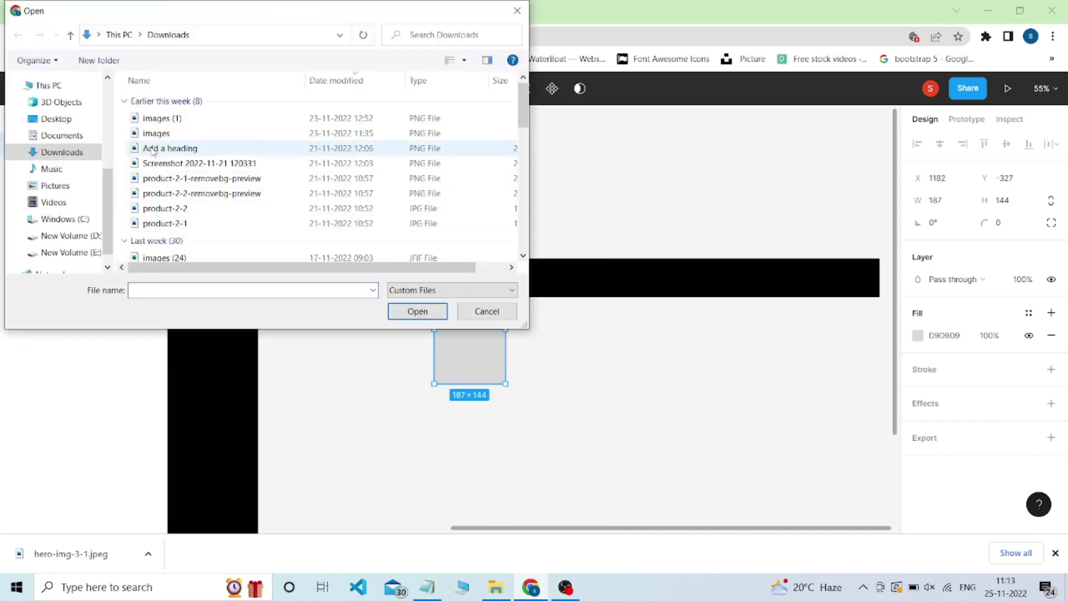
pyautogui.click(62, 218)
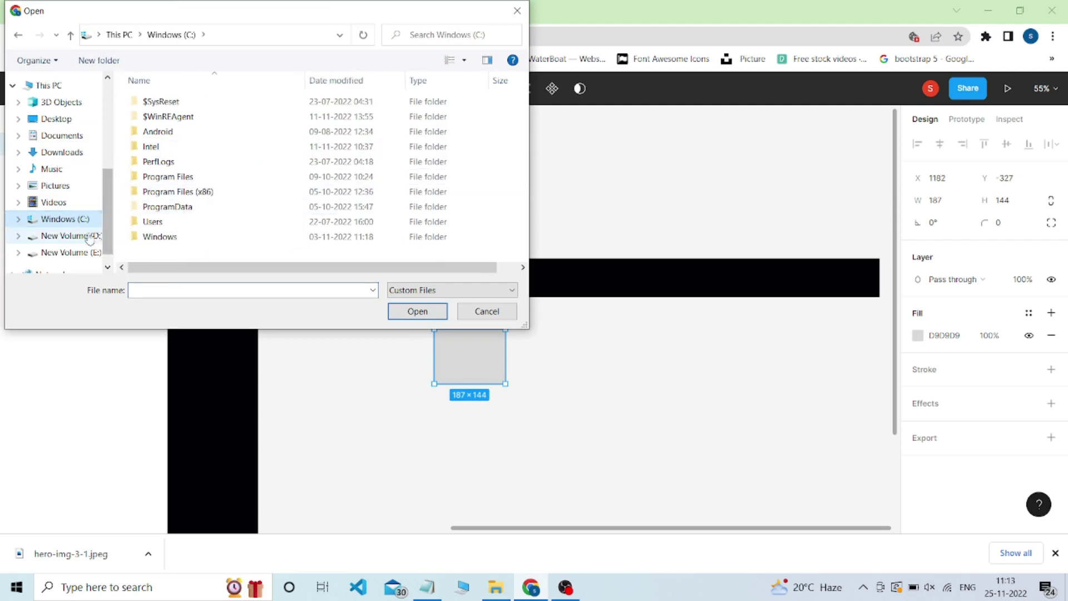
pyautogui.click(64, 236)
pyautogui.doubleClick(158, 236)
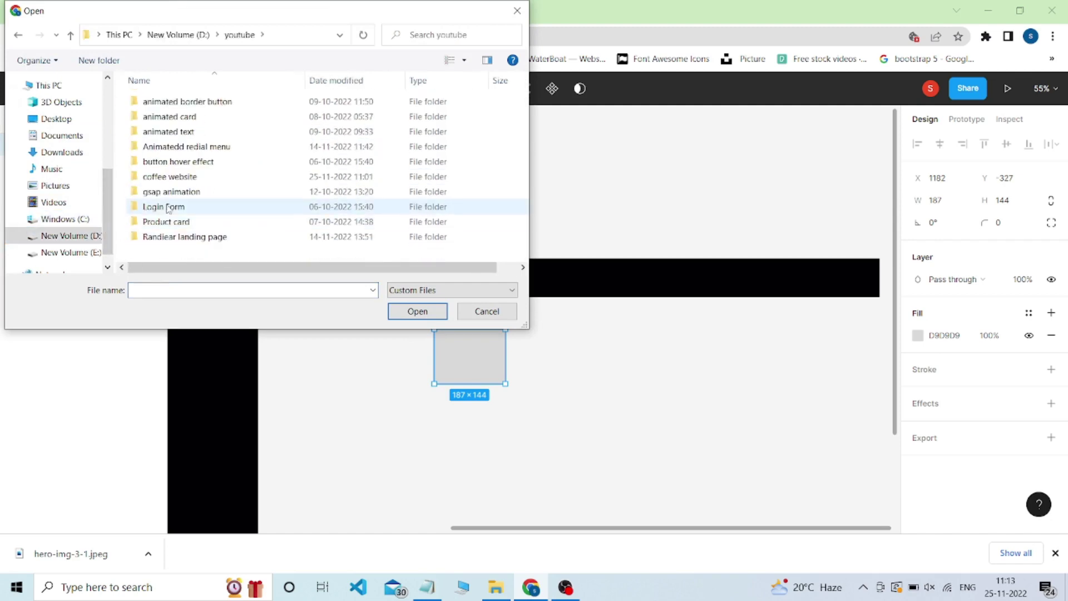
pyautogui.doubleClick(163, 176)
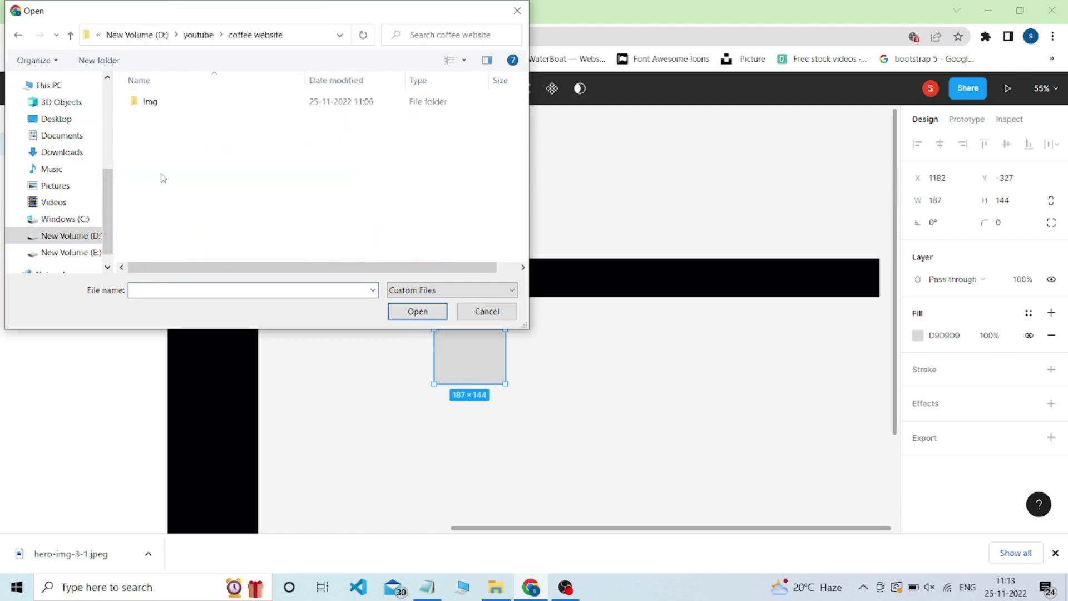
pyautogui.doubleClick(148, 102)
pyautogui.scroll(-5, 323, 167)
pyautogui.moveTo(396, 89); pyautogui.dragTo(477, 363)
pyautogui.click(516, 10)
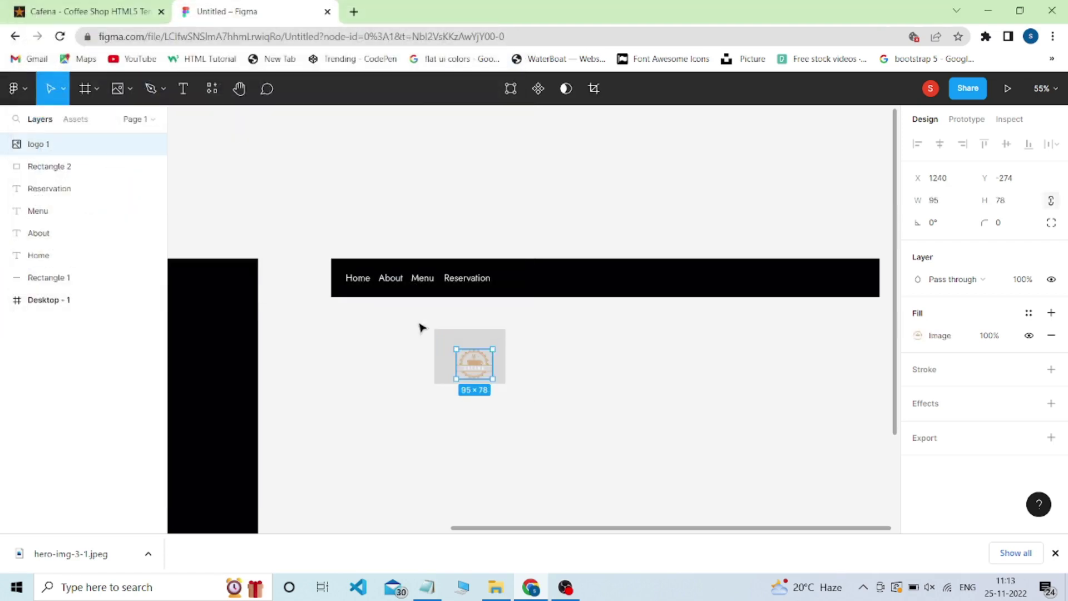
pyautogui.moveTo(475, 374); pyautogui.dragTo(572, 288)
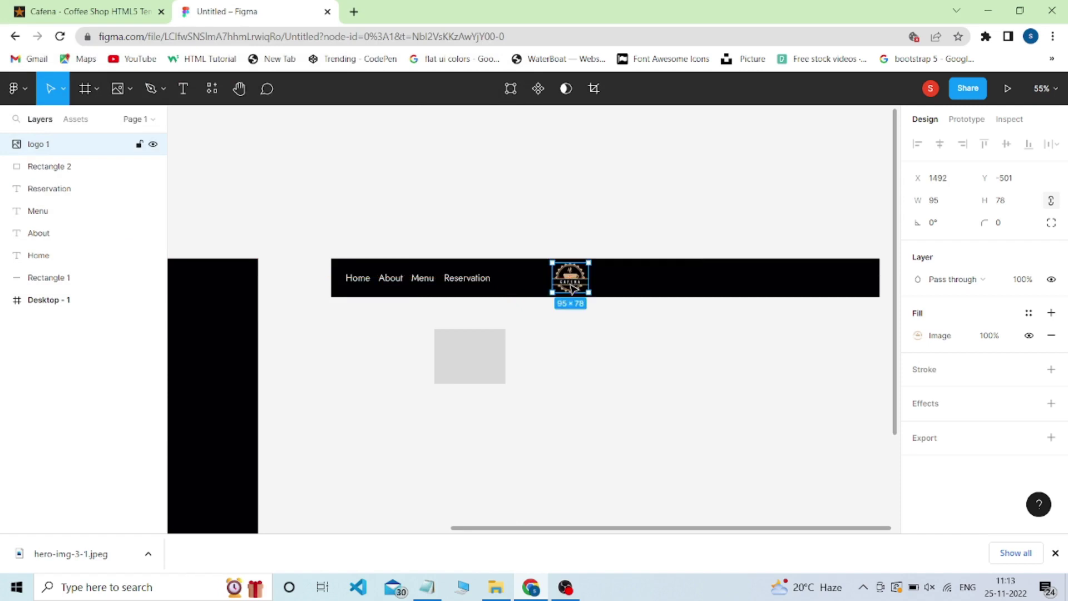
# Delete the grey placeholder rectangle and move Reservation and Menu farther right.
pyautogui.click(479, 361)
pyautogui.press('Delete')
pyautogui.moveTo(466, 282); pyautogui.dragTo(500, 283)
pyautogui.moveTo(435, 288)
pyautogui.mouseDown()
pyautogui.moveTo(451, 288)
pyautogui.moveTo(362, 284)
pyautogui.mouseUp()
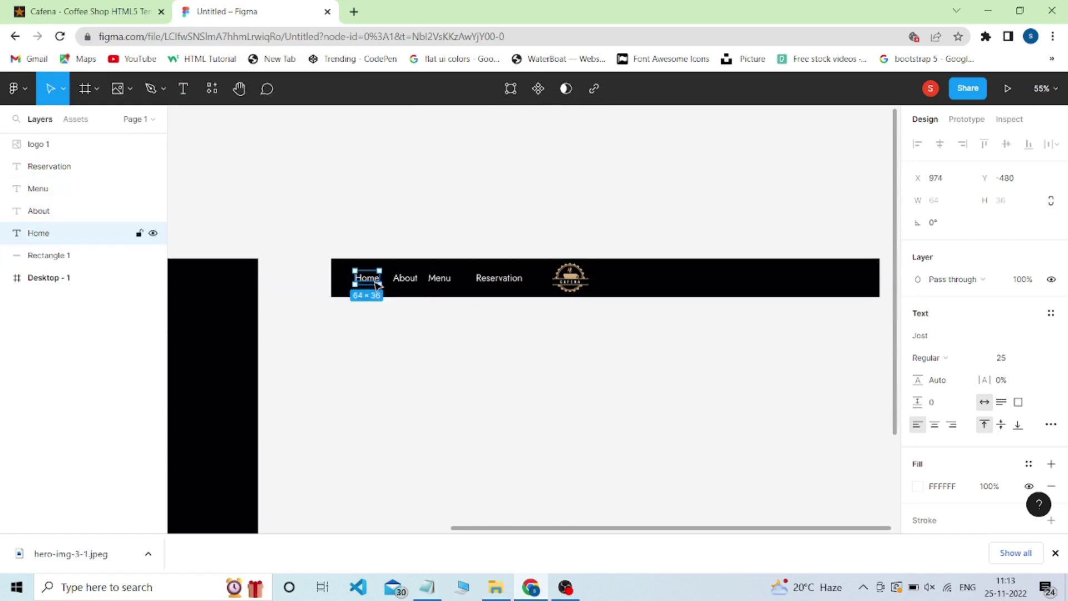
# Duplicate Reservation past the logo as 'Pages', then copy it again as 'Cotanct'.
pyautogui.hotkey('ctrl', 'Tab')
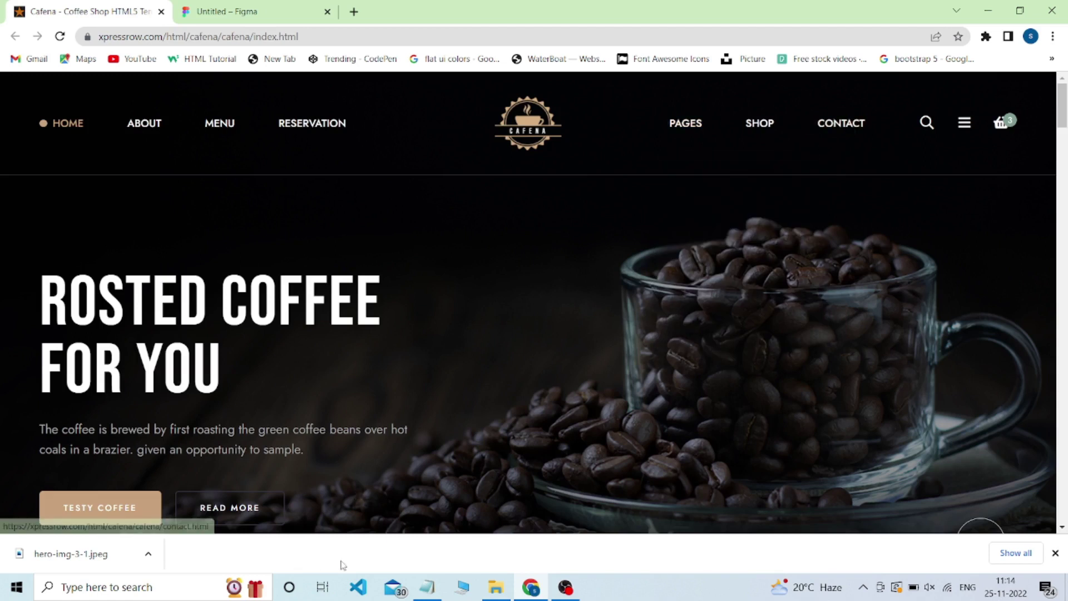
pyautogui.click(278, 11)
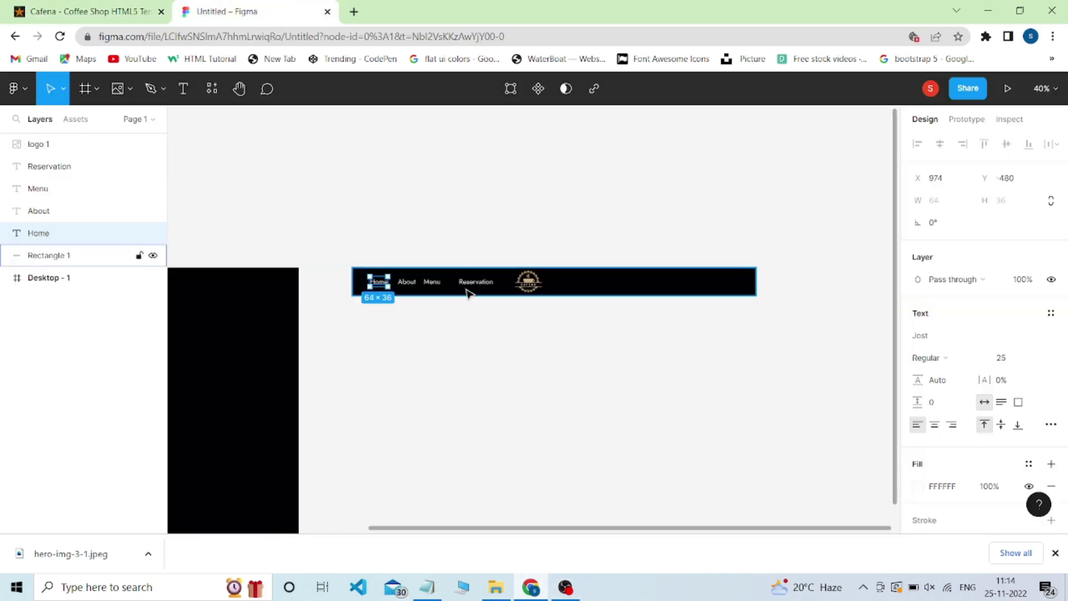
pyautogui.moveTo(474, 282); pyautogui.dragTo(584, 283)
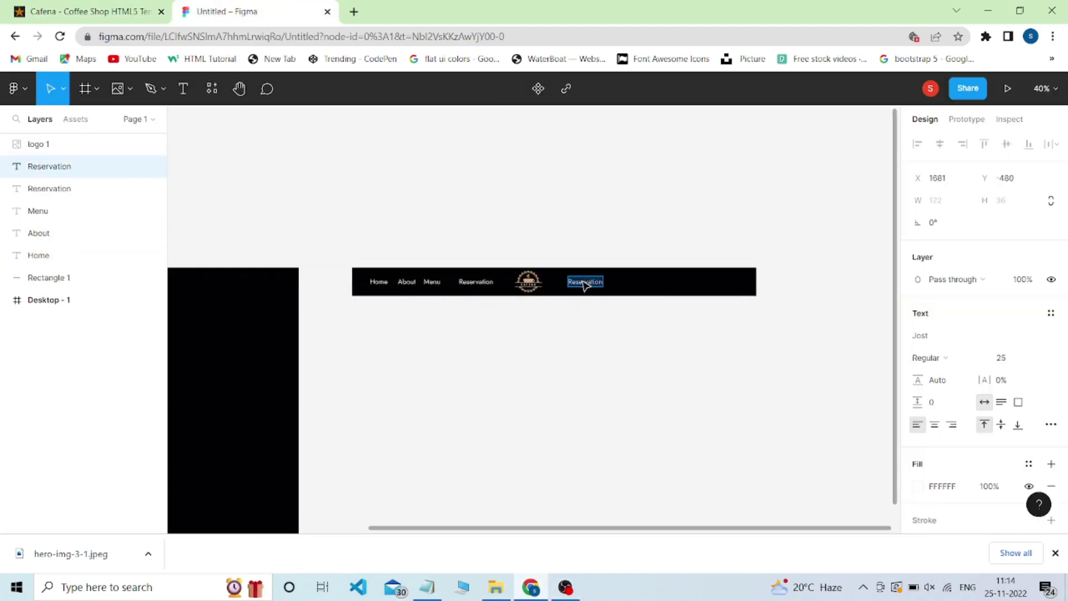
pyautogui.write('Pages')
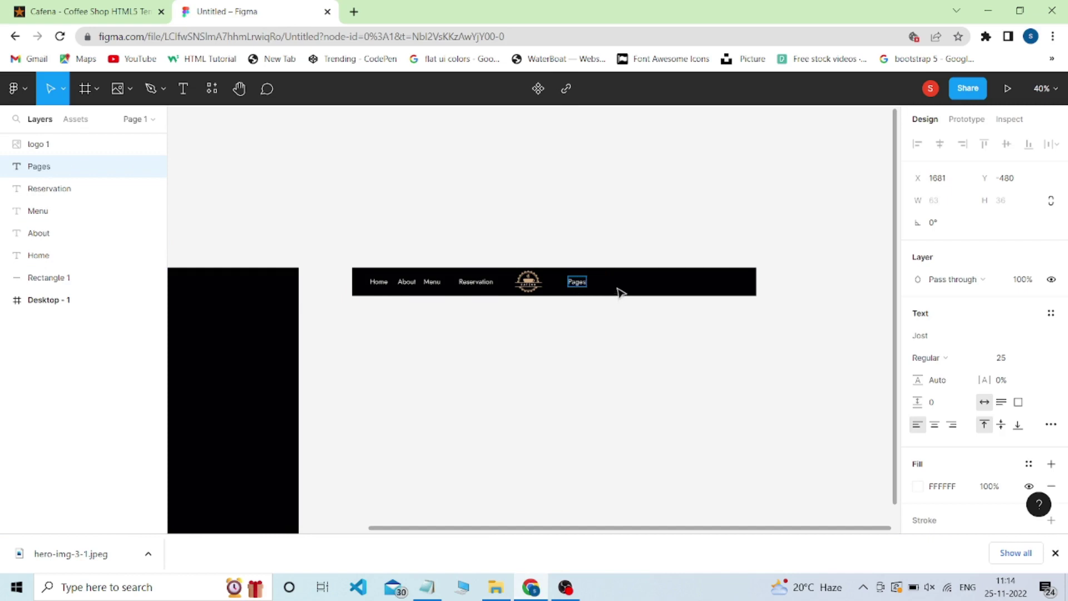
pyautogui.moveTo(577, 282); pyautogui.dragTo(612, 282)
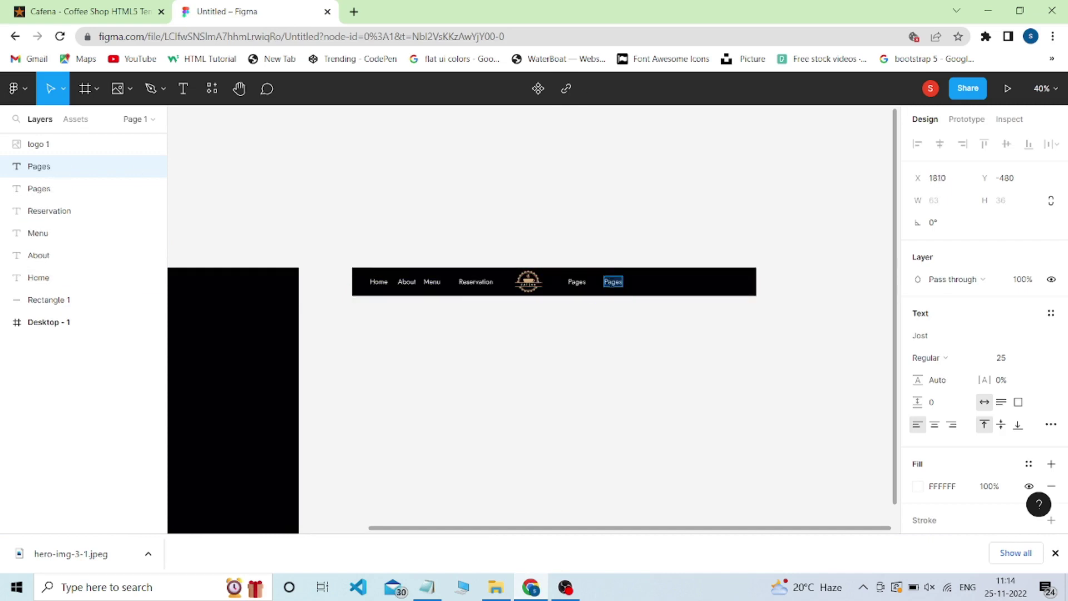
pyautogui.press('Escape')
pyautogui.scroll(3, 611, 315)
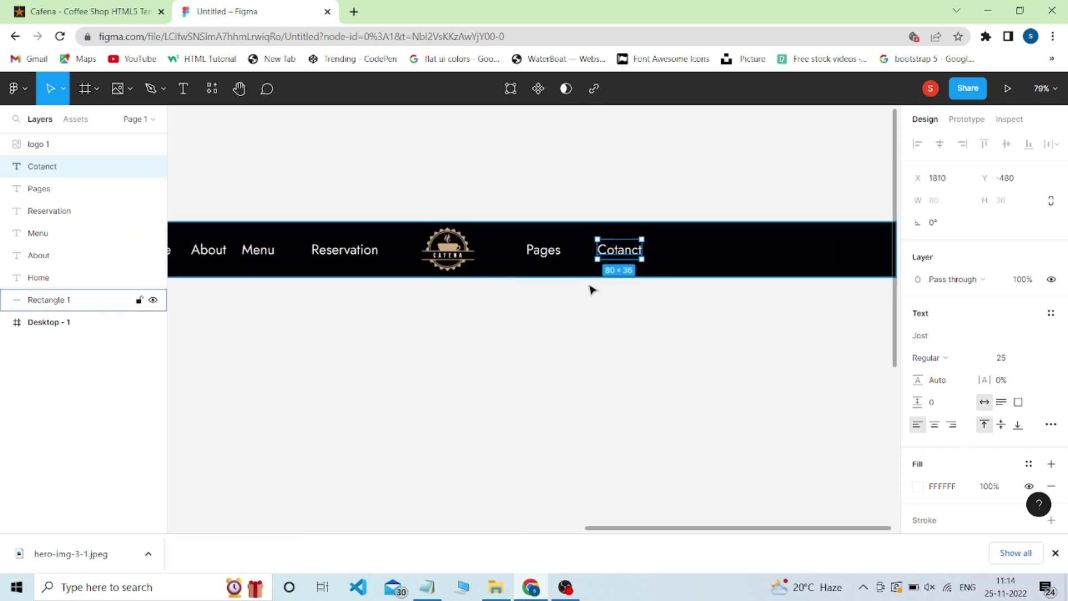
pyautogui.hscroll(1, 557, 305)
# Draw a short horizontal line with the Pen tool below the navbar.
pyautogui.click(163, 89)
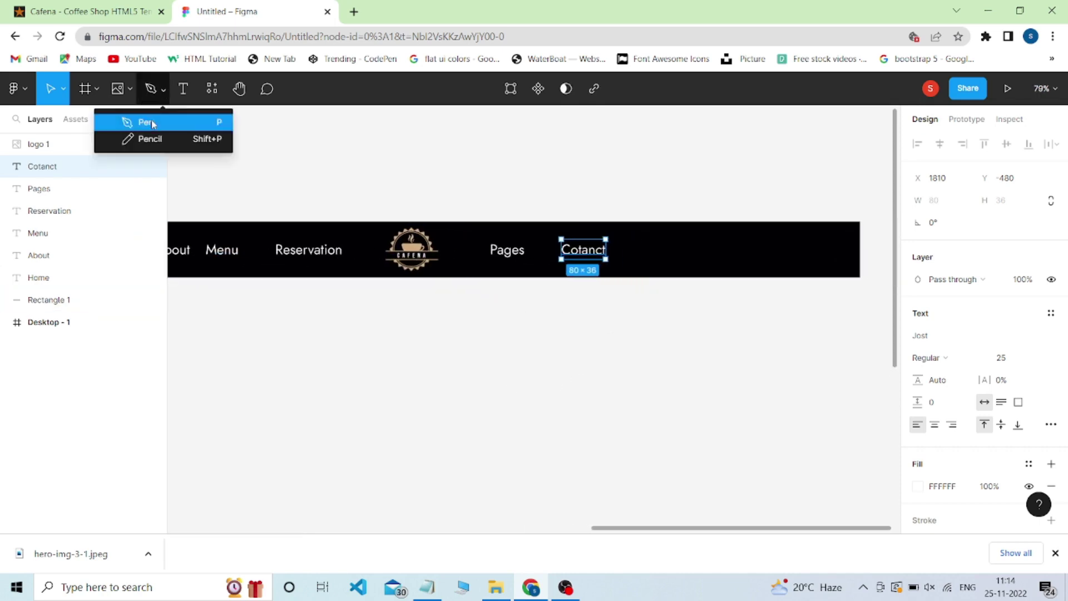
pyautogui.click(153, 124)
pyautogui.click(334, 354)
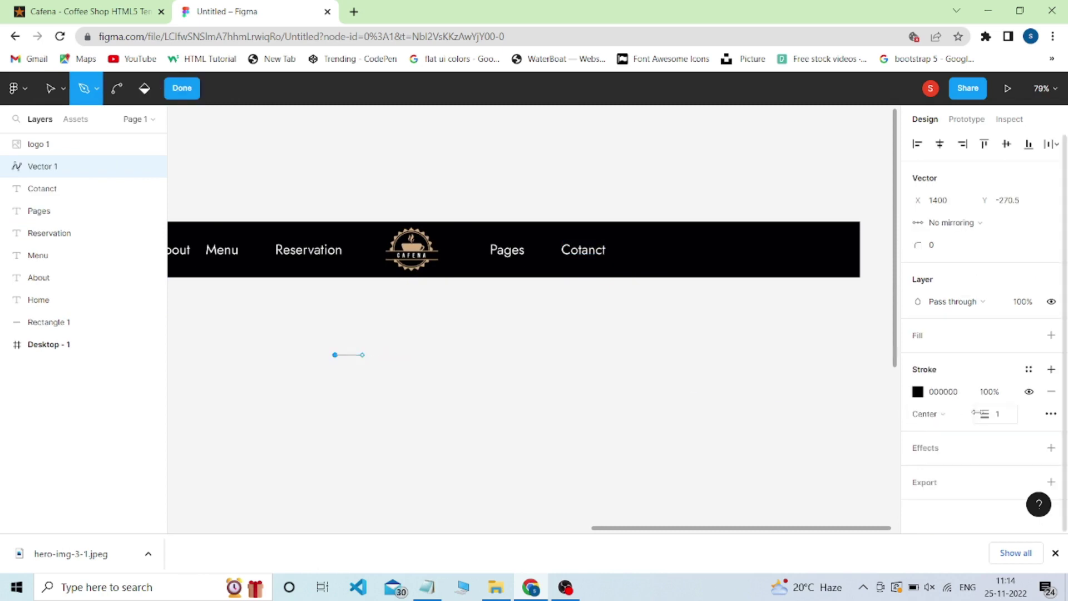
pyautogui.click(173, 88)
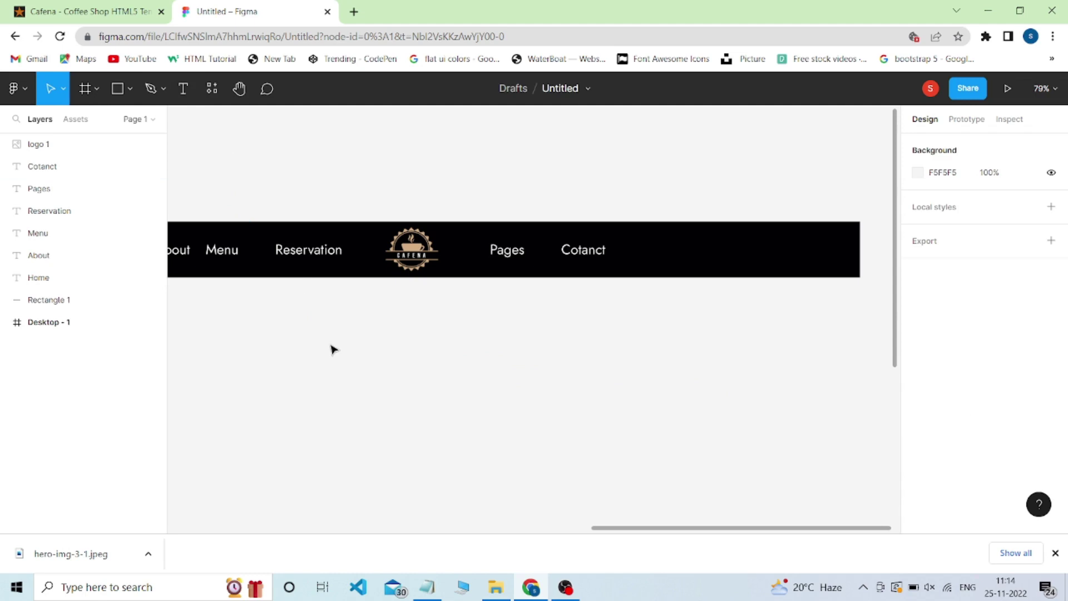
pyautogui.click(163, 88)
pyautogui.click(152, 123)
pyautogui.click(303, 359)
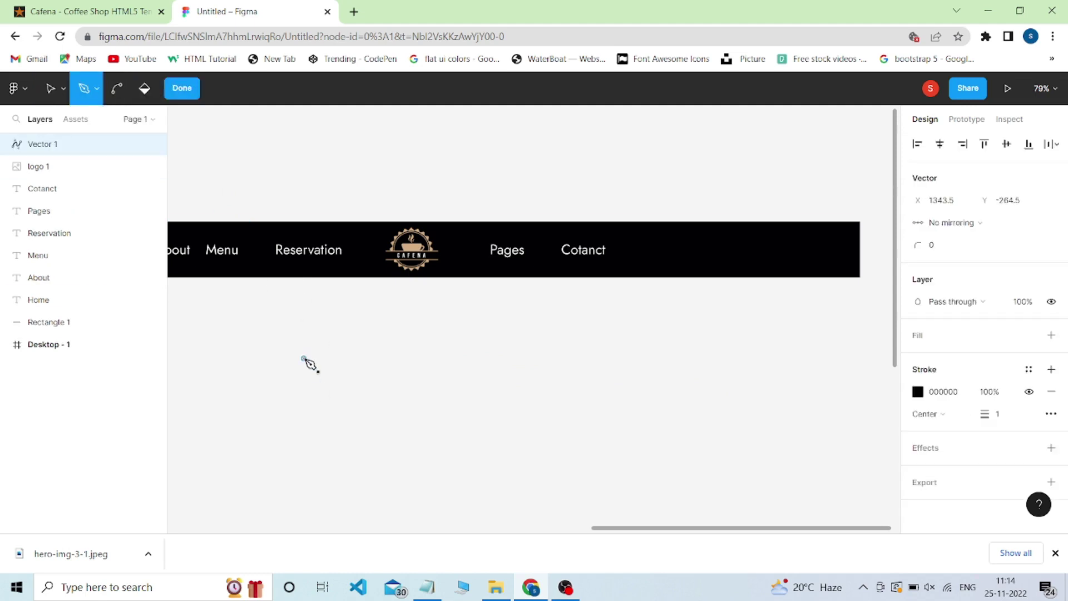
pyautogui.click(342, 358)
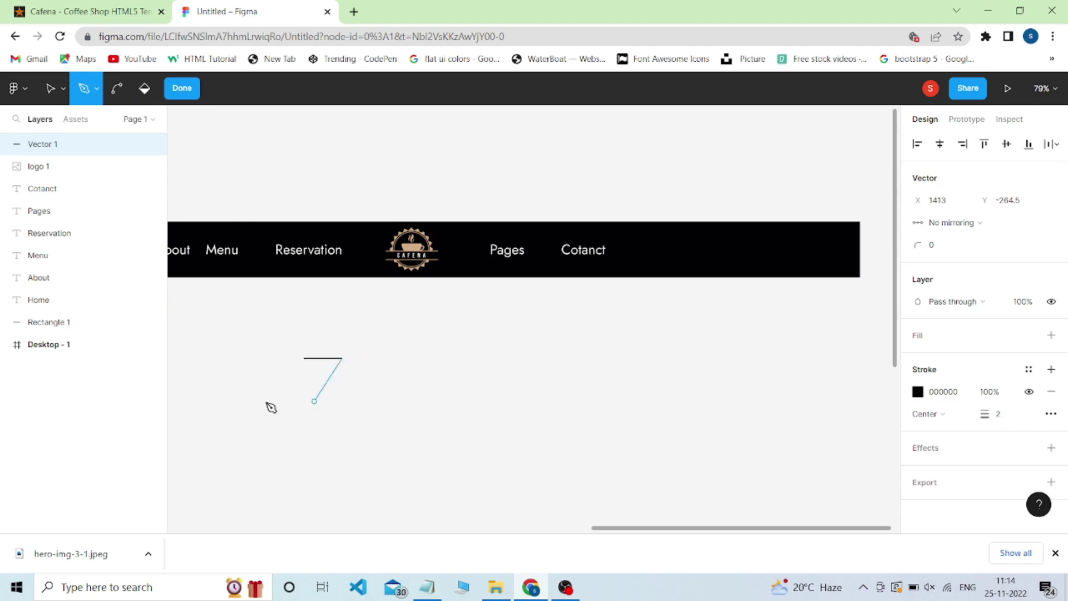
pyautogui.press('Escape')
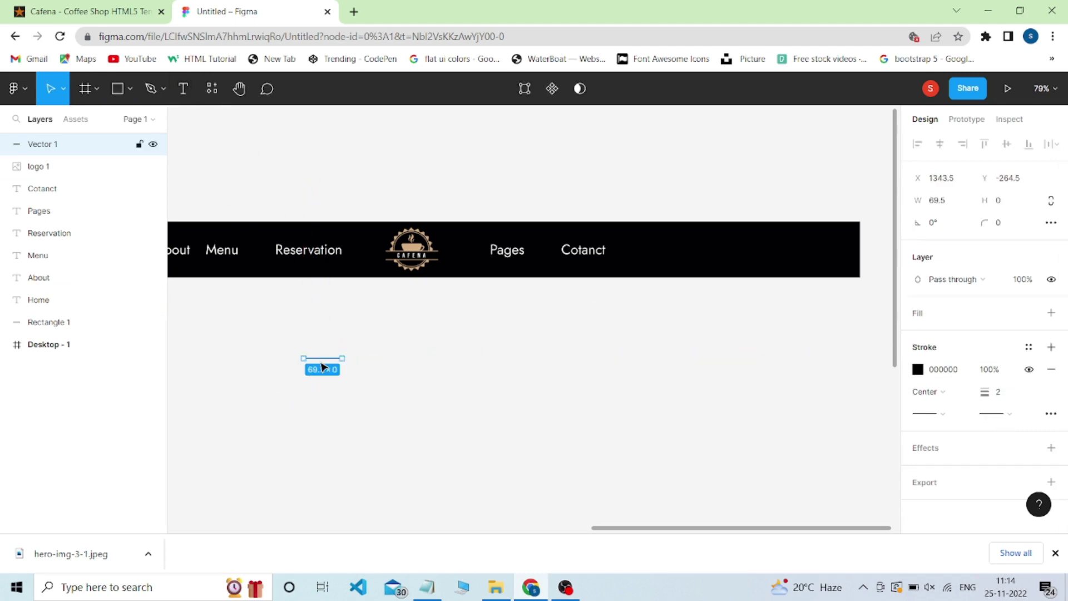
# Duplicate the line twice, group the three lines, and make their stroke white.
pyautogui.moveTo(321, 360); pyautogui.dragTo(370, 380)
pyautogui.hotkey('ctrl', 'd')
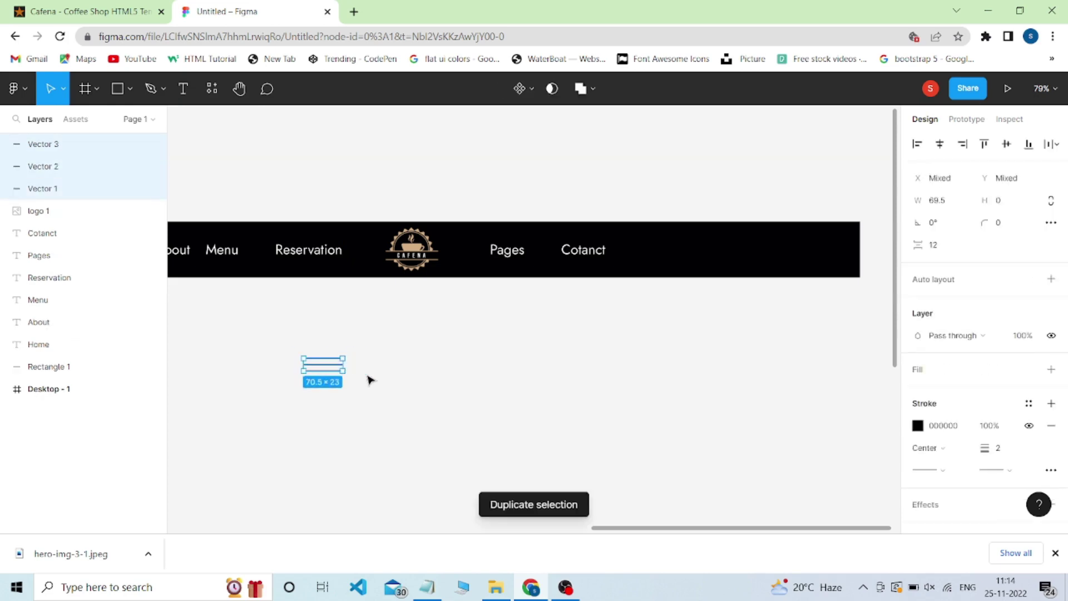
pyautogui.hotkey('ctrl', 'g')
pyautogui.click(918, 448)
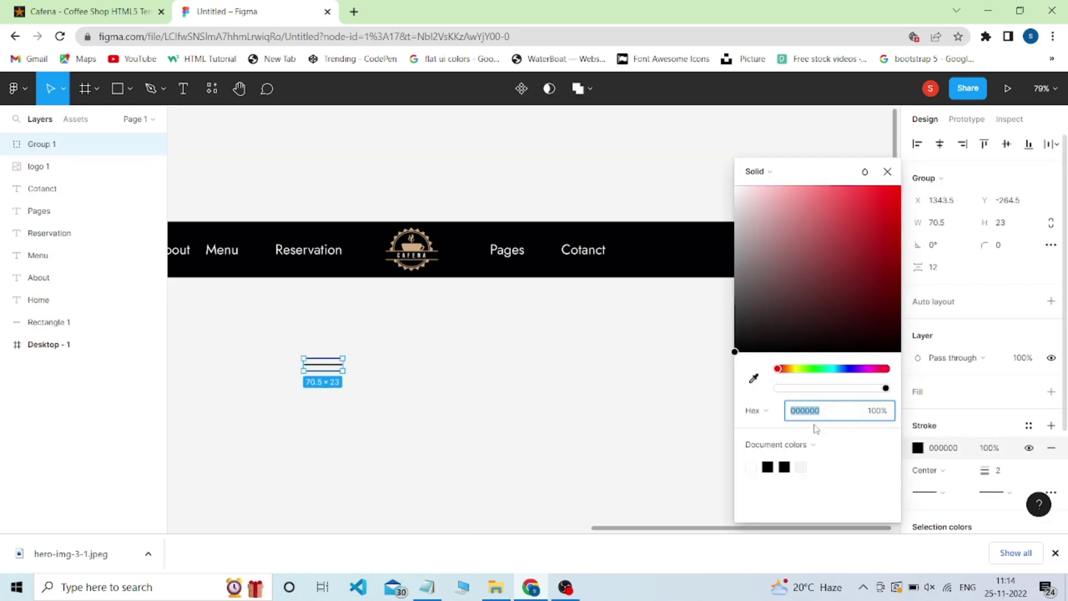
pyautogui.click(752, 467)
# Move the three-line group to the navbar's right end and scale it to 50.5×16.48.
pyautogui.moveTo(413, 352); pyautogui.dragTo(233, 382)
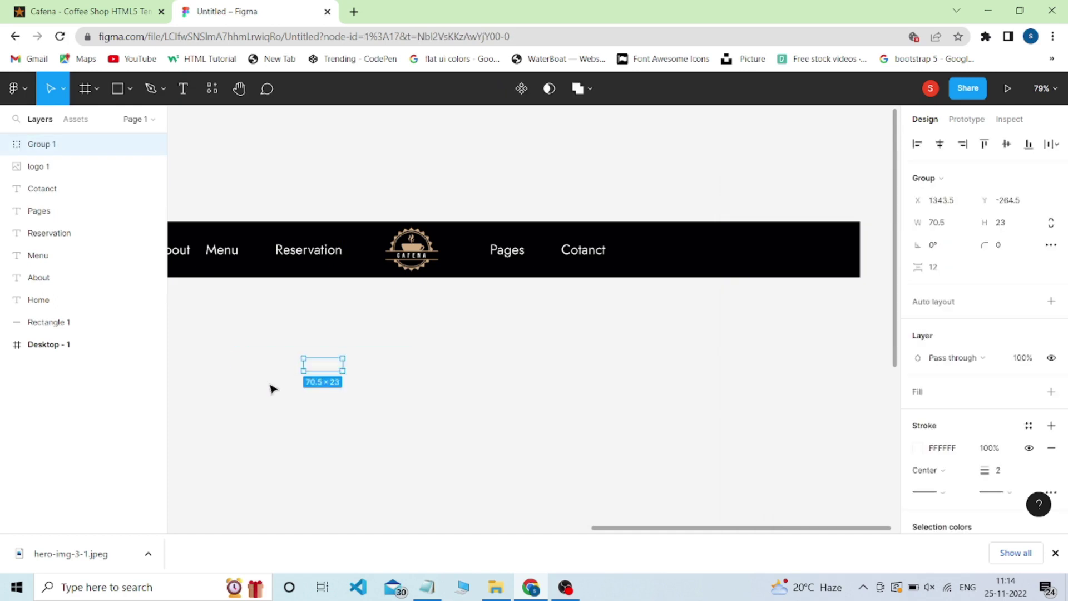
pyautogui.moveTo(331, 372); pyautogui.dragTo(834, 259)
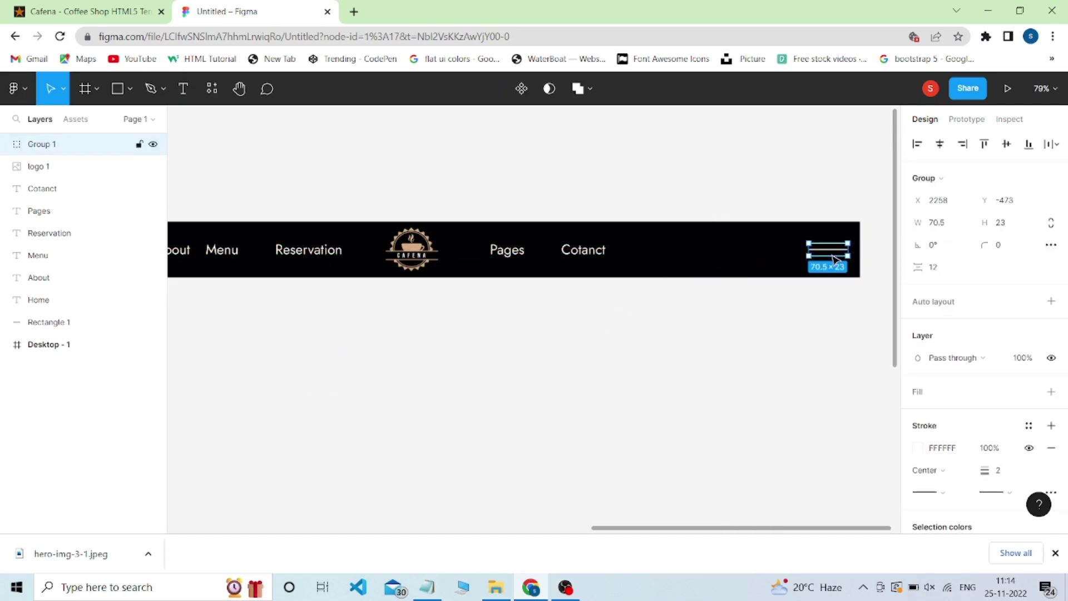
pyautogui.keyDown('ctrl'); pyautogui.scroll(2, 804, 252); pyautogui.keyUp('ctrl')
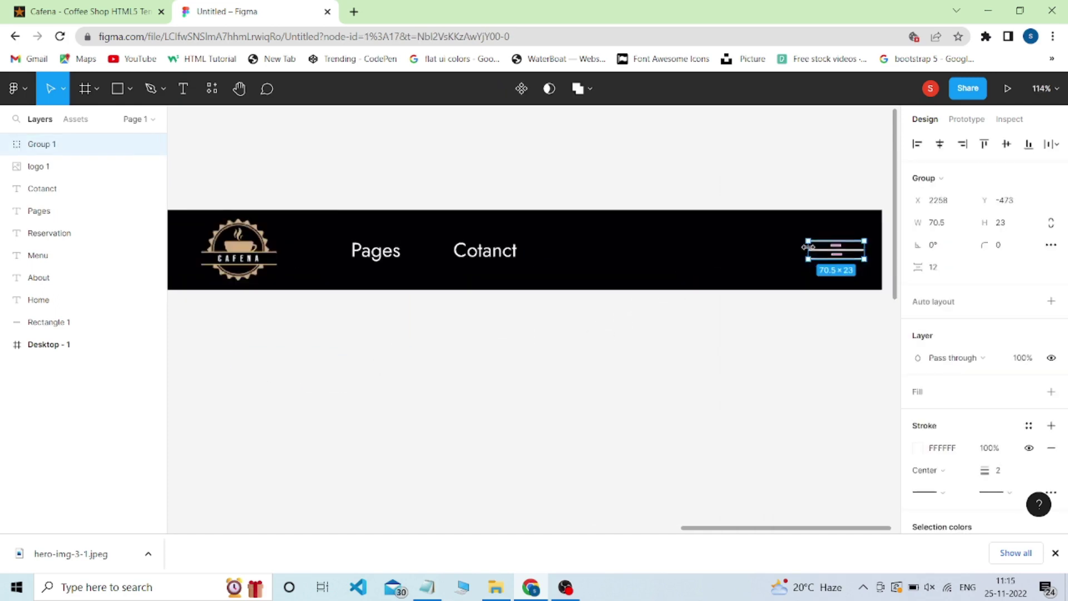
pyautogui.keyDown('ctrl'); pyautogui.scroll(3, 804, 251); pyautogui.keyUp('ctrl')
pyautogui.moveTo(806, 250); pyautogui.dragTo(839, 250)
pyautogui.keyDown('ctrl'); pyautogui.scroll(-4, 822, 267); pyautogui.keyUp('ctrl')
pyautogui.keyDown('ctrl'); pyautogui.scroll(2, 829, 289); pyautogui.keyUp('ctrl')
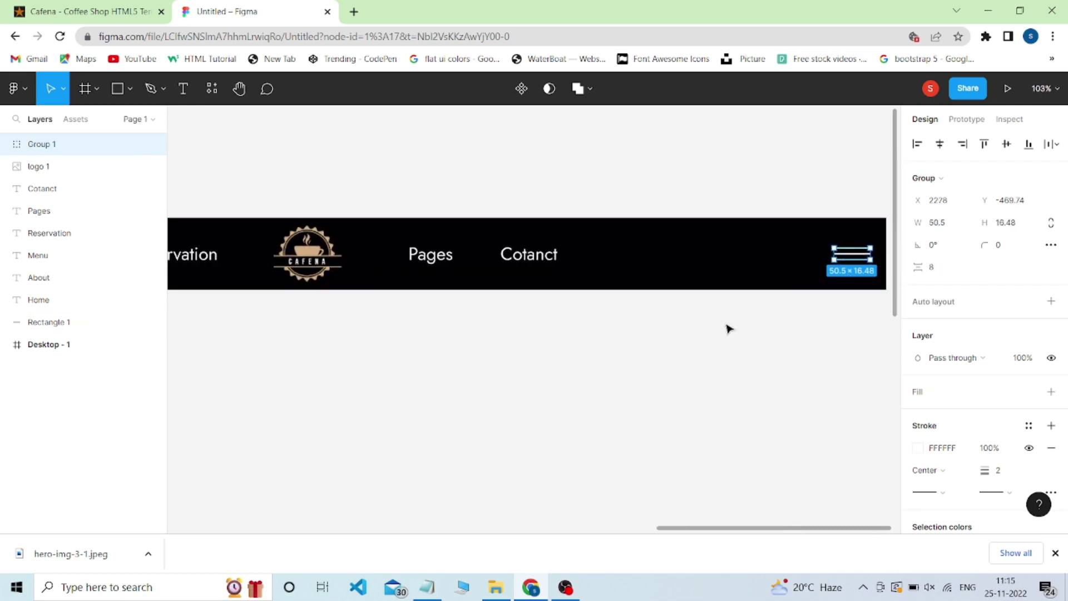
pyautogui.keyDown('ctrl'); pyautogui.scroll(-2, 728, 328); pyautogui.keyUp('ctrl')
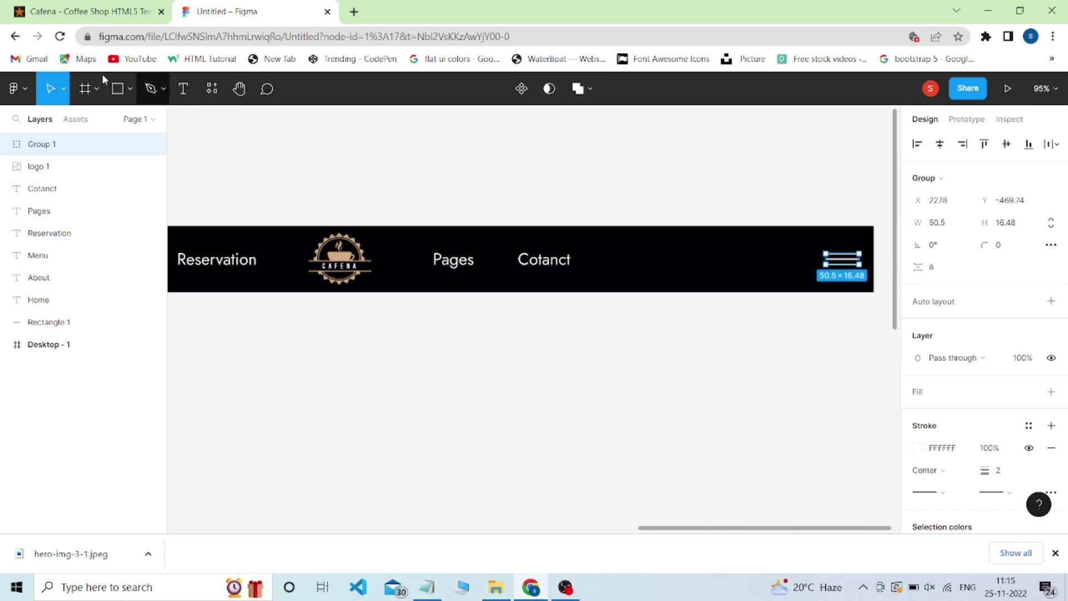
# Launch the Font Awesome Icons by Iconduck plugin from the main menu's plugins.
pyautogui.click(17, 88)
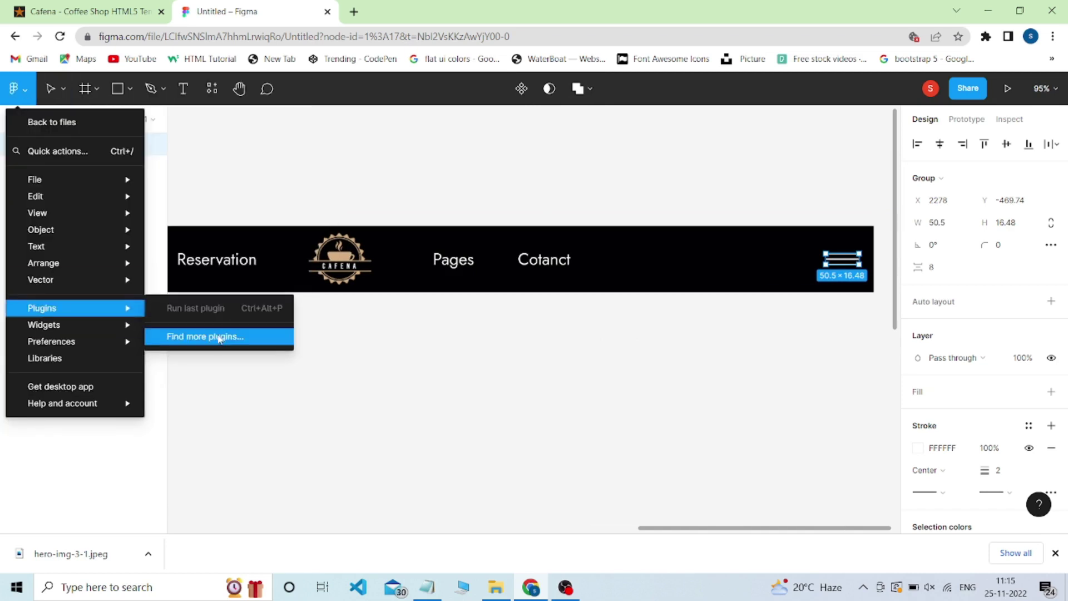
pyautogui.click(214, 339)
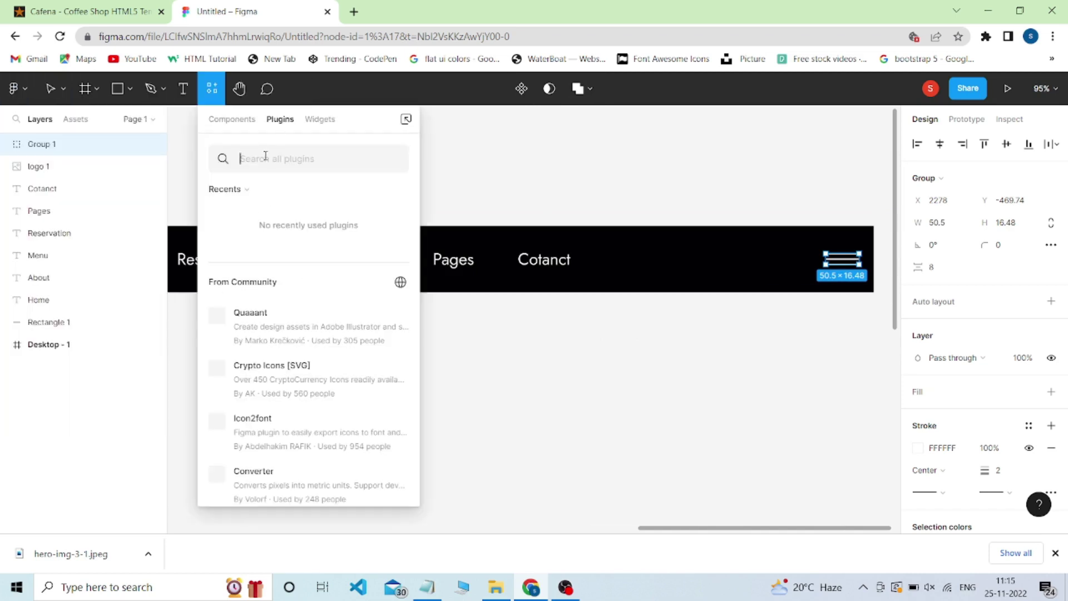
pyautogui.write('id')
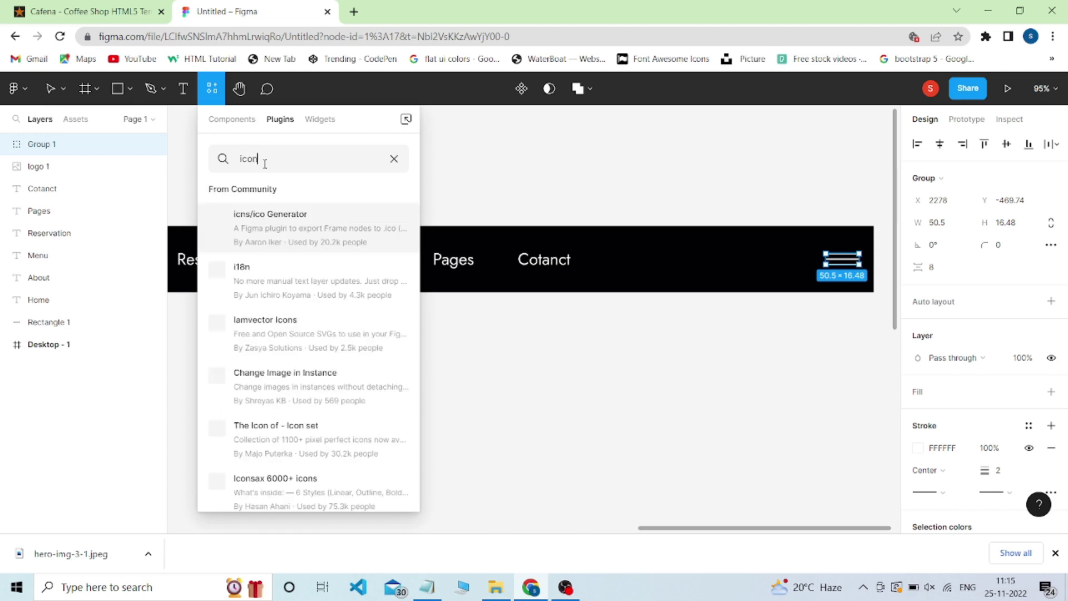
pyautogui.scroll(-3, 281, 329)
pyautogui.scroll(-2, 278, 340)
pyautogui.click(276, 340)
pyautogui.click(277, 315)
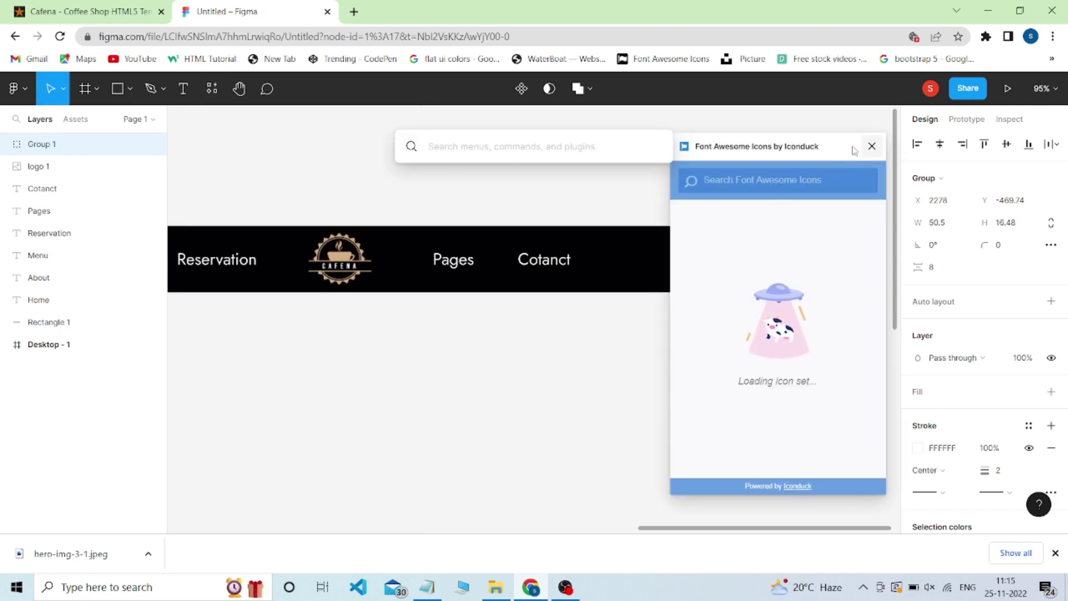
# Search the icon set for 'bag' and insert the shopping bag icon onto the canvas.
pyautogui.write('icon')
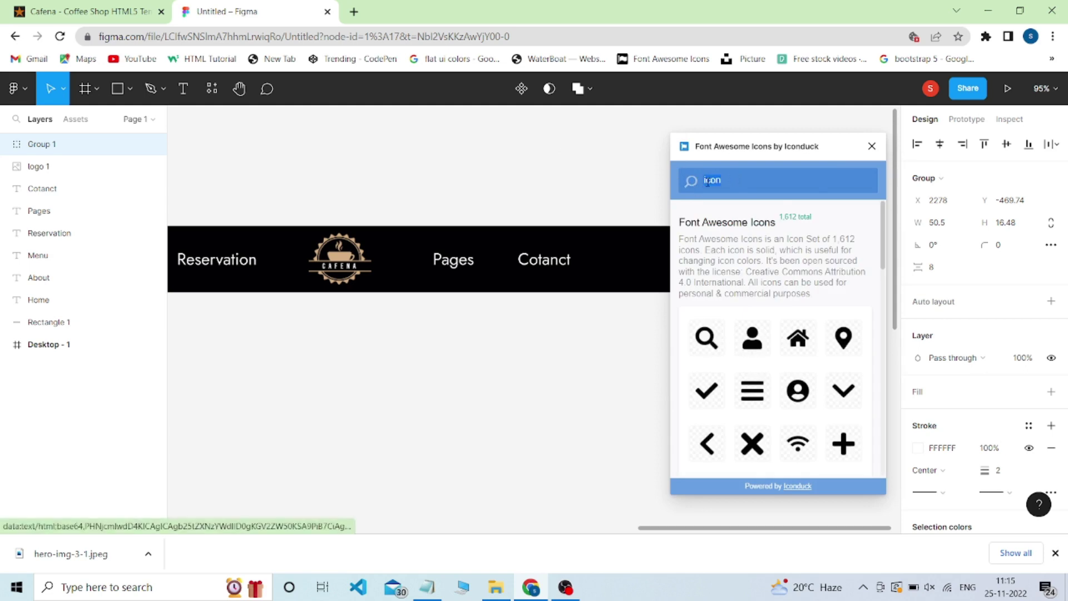
pyautogui.press('BackSpace')
pyautogui.write('bag')
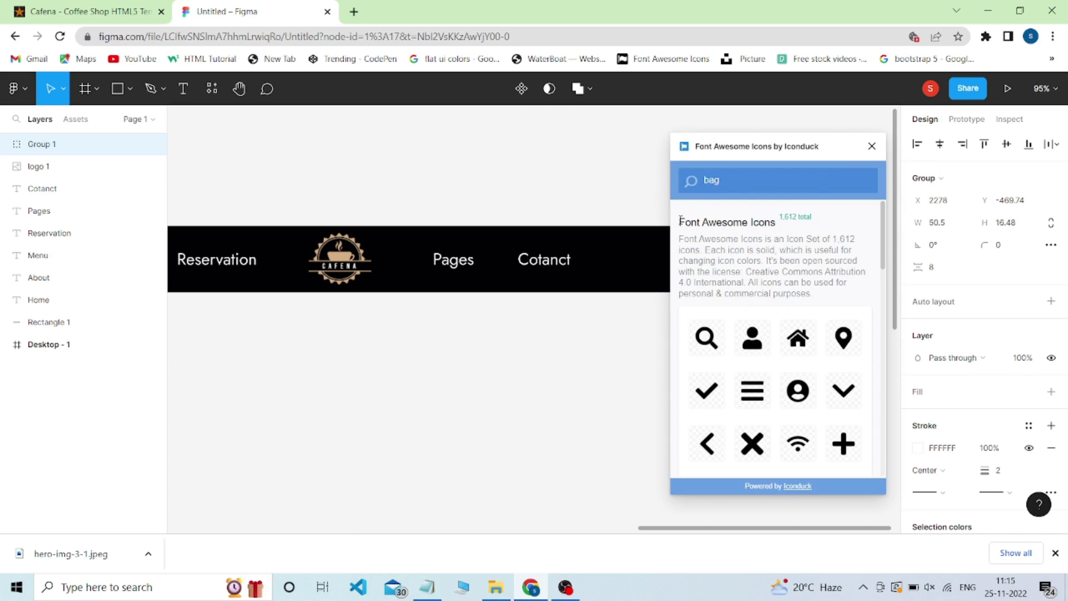
pyautogui.scroll(-3, 745, 350)
pyautogui.scroll(-3, 753, 329)
pyautogui.scroll(3, 753, 329)
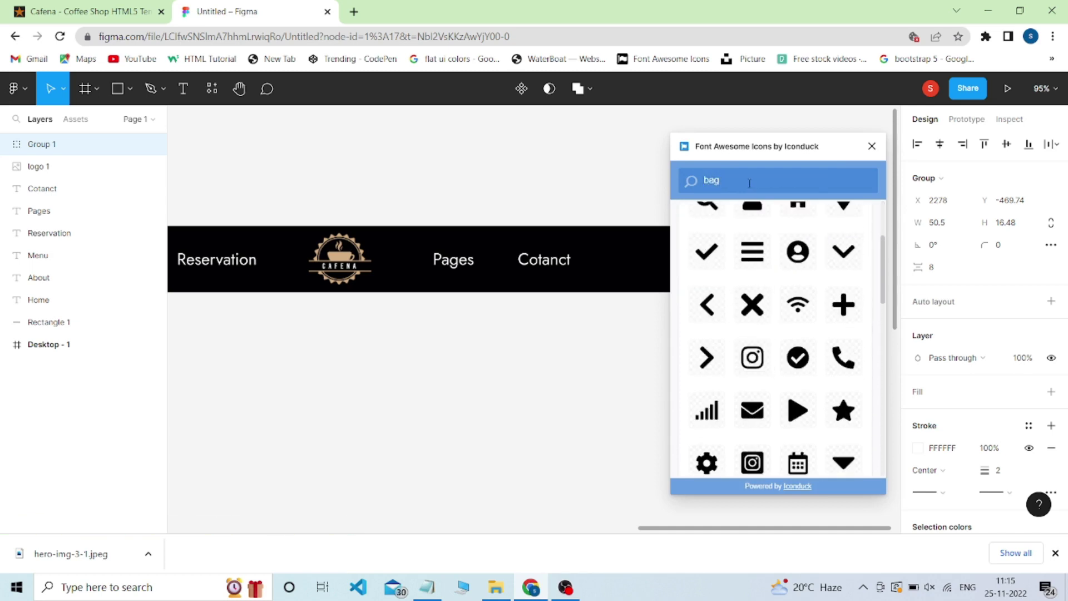
pyautogui.press('Return')
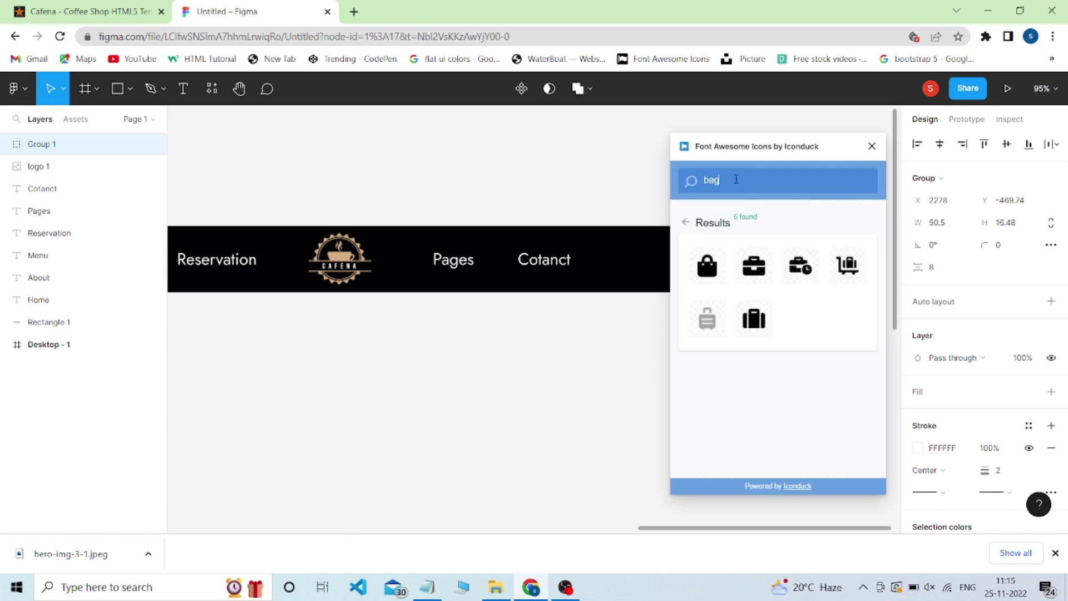
pyautogui.click(707, 266)
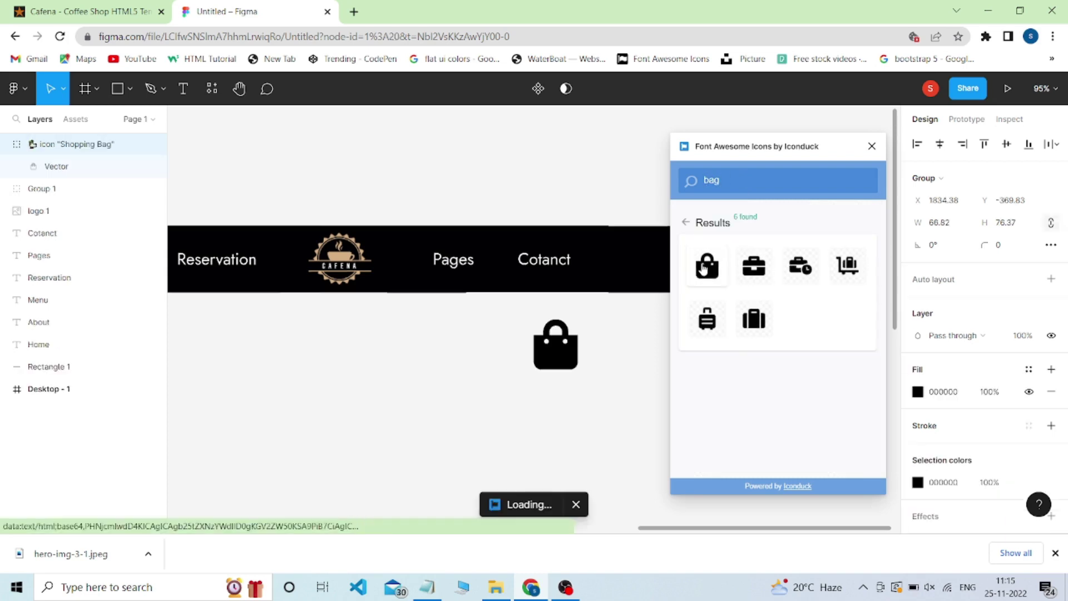
# Shrink the shopping bag to about half size, make it white, and move it into the navbar.
pyautogui.click(872, 146)
pyautogui.moveTo(578, 369); pyautogui.dragTo(555, 342)
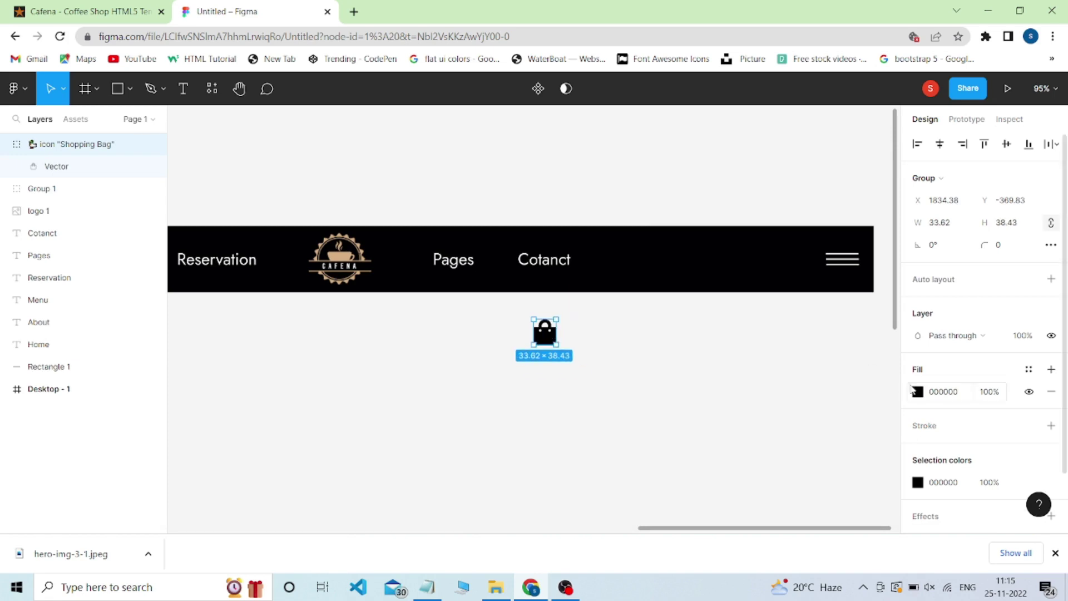
pyautogui.click(918, 392)
pyautogui.moveTo(734, 350); pyautogui.dragTo(715, 174)
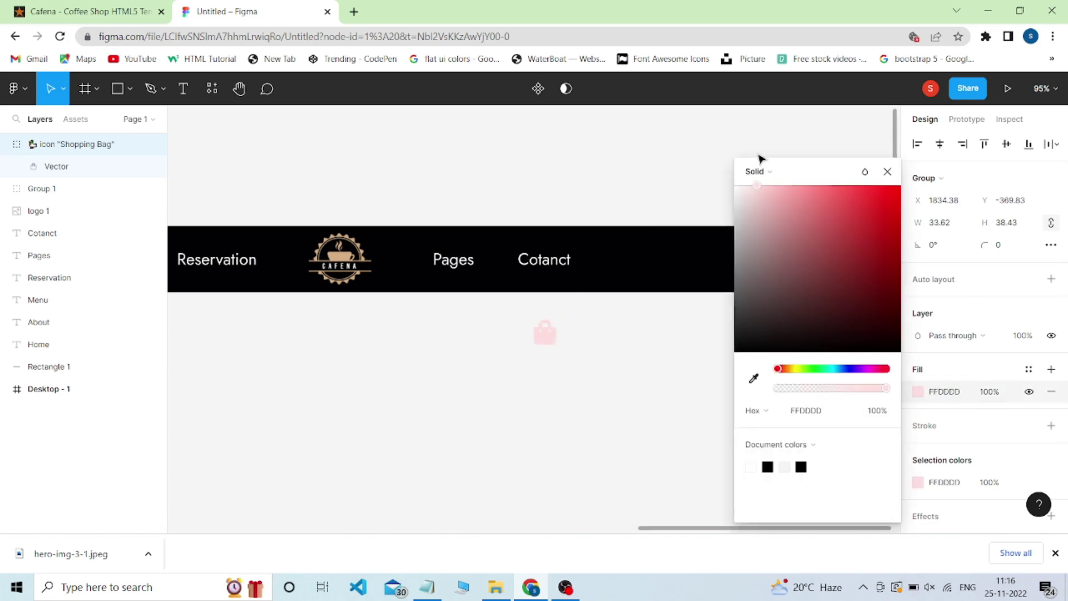
pyautogui.moveTo(548, 336)
pyautogui.mouseDown()
pyautogui.moveTo(698, 256)
pyautogui.moveTo(779, 265)
pyautogui.mouseUp()
pyautogui.click(887, 172)
pyautogui.scroll(-3, 770, 267)
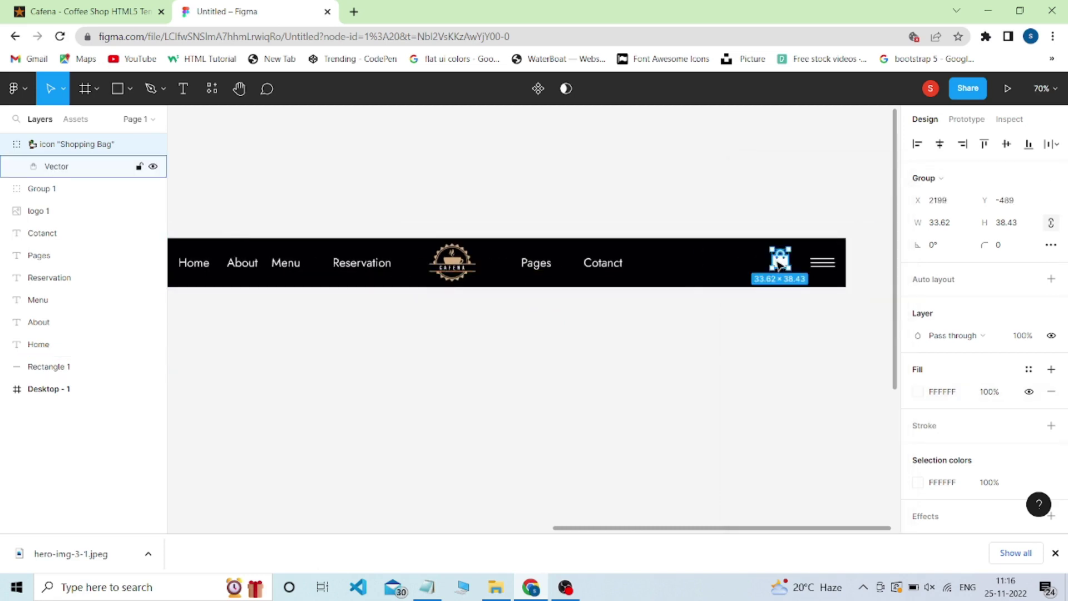
# Rerun Font Awesome Icons via Quick actions, search 'sea', and insert the magnifying-glass icon.
pyautogui.hotkey('ctrl', '/')
pyautogui.write('icon')
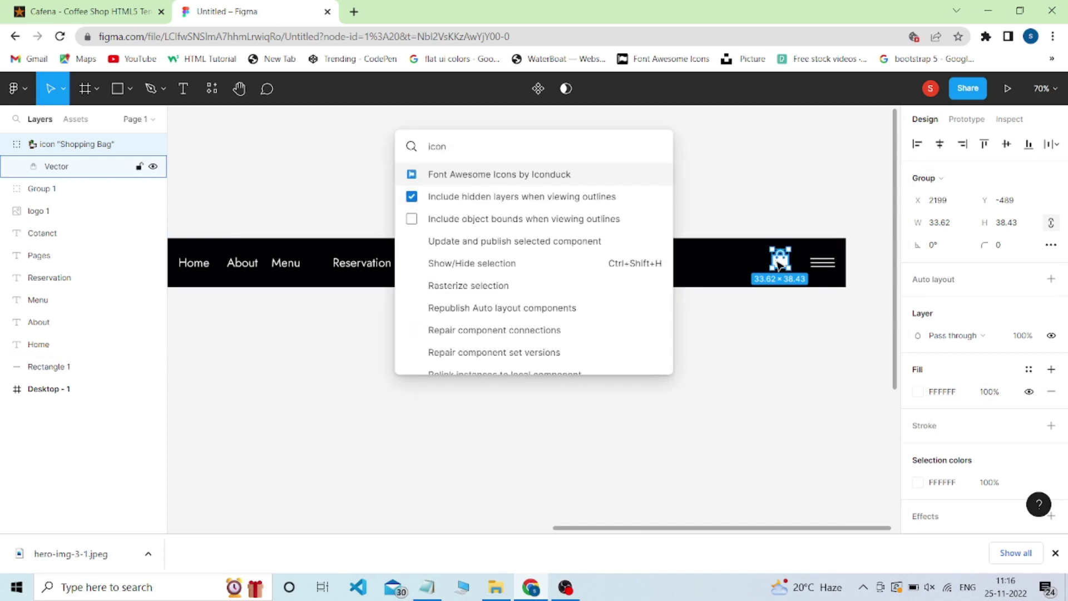
pyautogui.click(479, 174)
pyautogui.click(772, 184)
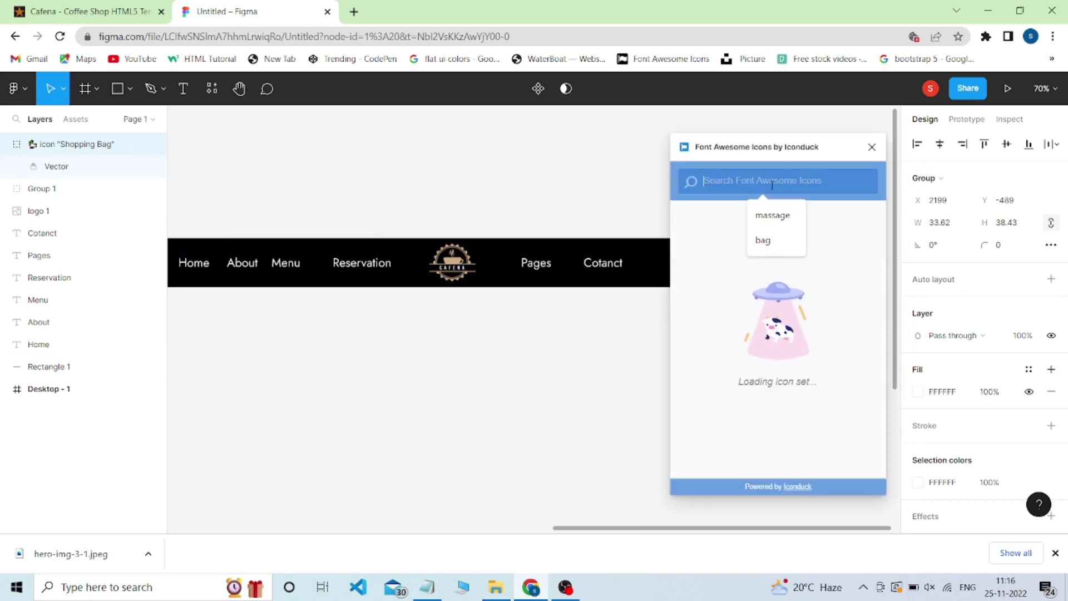
pyautogui.write('search')
pyautogui.click(706, 338)
pyautogui.click(871, 147)
# Shrink the search icon to about 37 px, fill it FFFFFF, and place it beside the bag.
pyautogui.moveTo(578, 362); pyautogui.dragTo(555, 332)
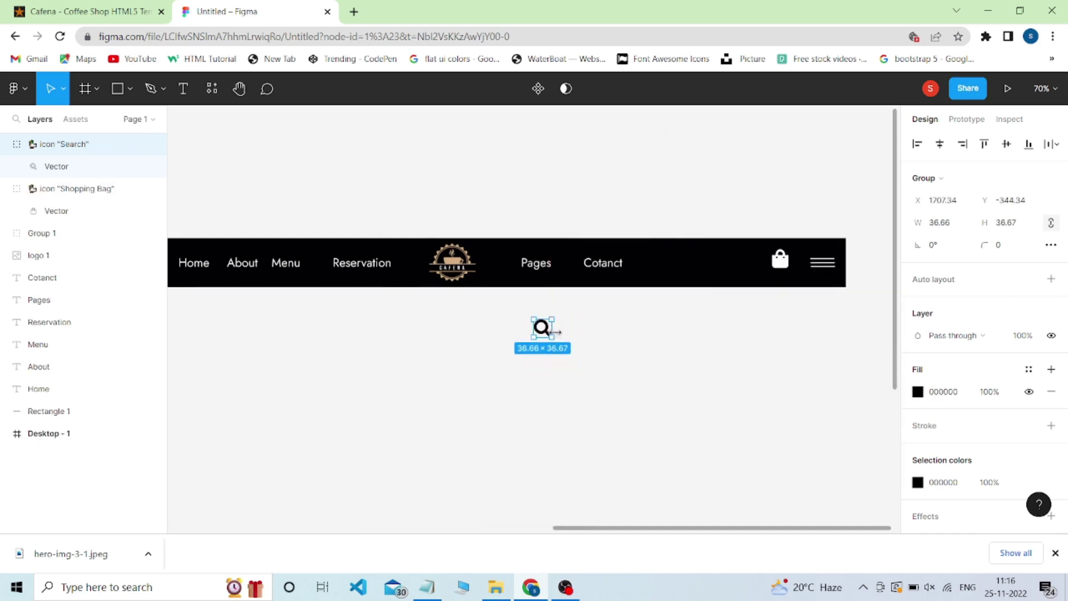
pyautogui.click(918, 392)
pyautogui.write('ffffff')
pyautogui.press('Return')
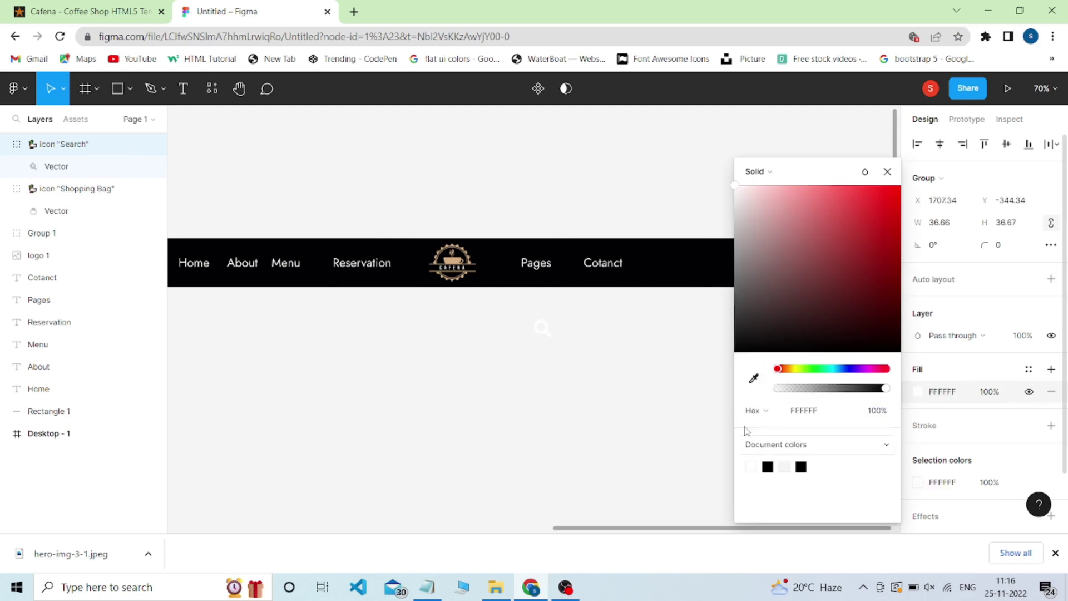
pyautogui.click(887, 171)
pyautogui.moveTo(543, 331); pyautogui.dragTo(748, 261)
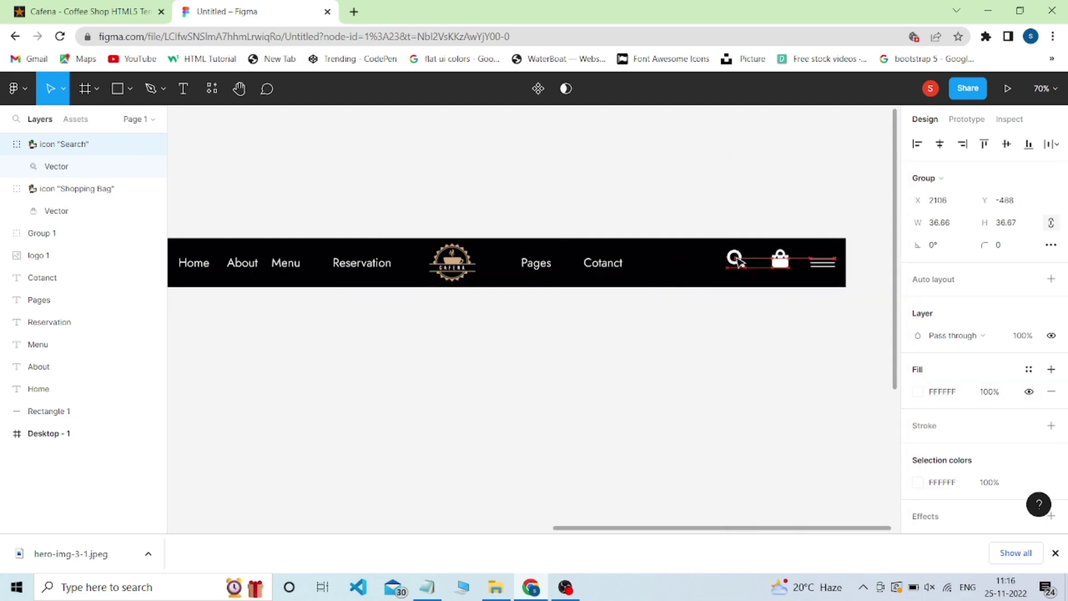
# Distribute the search, shopping bag and menu icons with even horizontal spacing.
pyautogui.keyDown('shift'); pyautogui.click(780, 259); pyautogui.keyUp('shift')
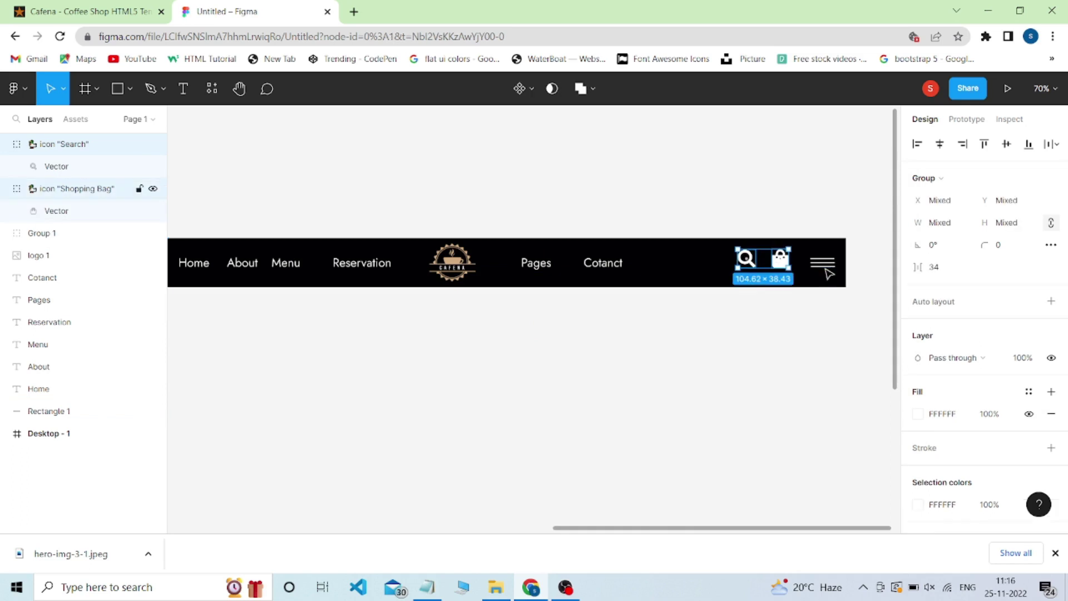
pyautogui.keyDown('shift'); pyautogui.click(823, 263); pyautogui.keyUp('shift')
pyautogui.click(1053, 145)
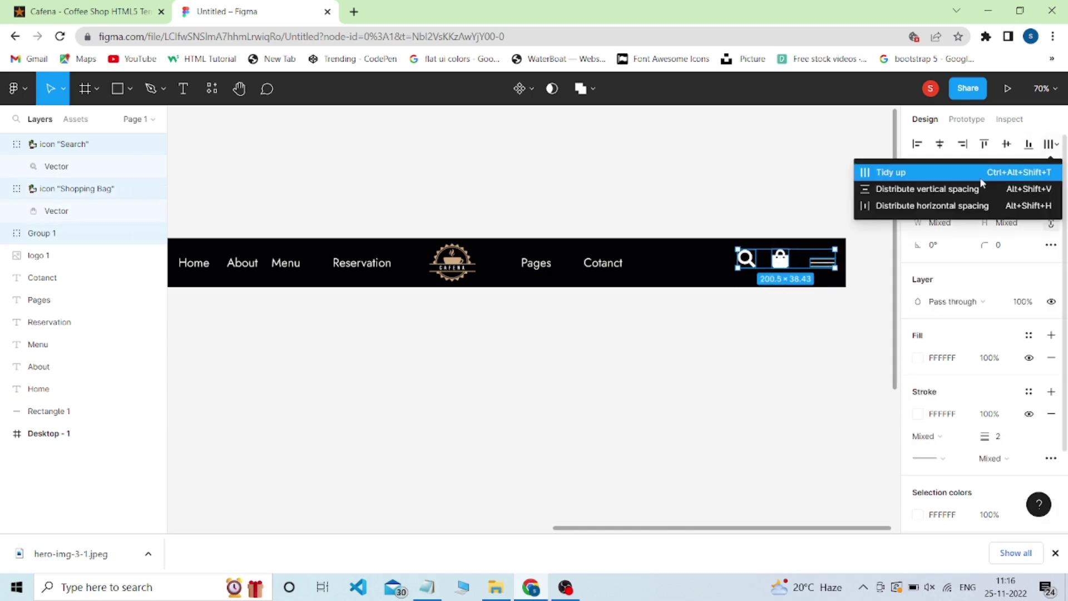
pyautogui.click(920, 206)
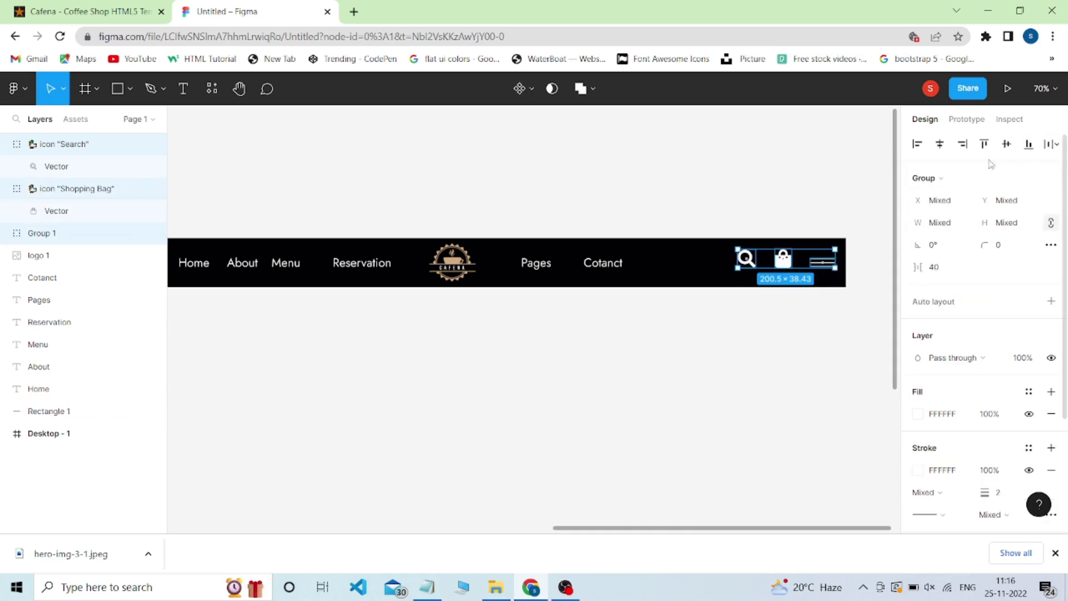
# Space Home, About, Menu, Reservation, logo, Pages and Cotanct evenly across the bar.
pyautogui.scroll(-1, 598, 303)
pyautogui.keyDown('shift'); pyautogui.click(601, 271); pyautogui.keyUp('shift')
pyautogui.keyDown('shift'); pyautogui.click(545, 272); pyautogui.keyUp('shift')
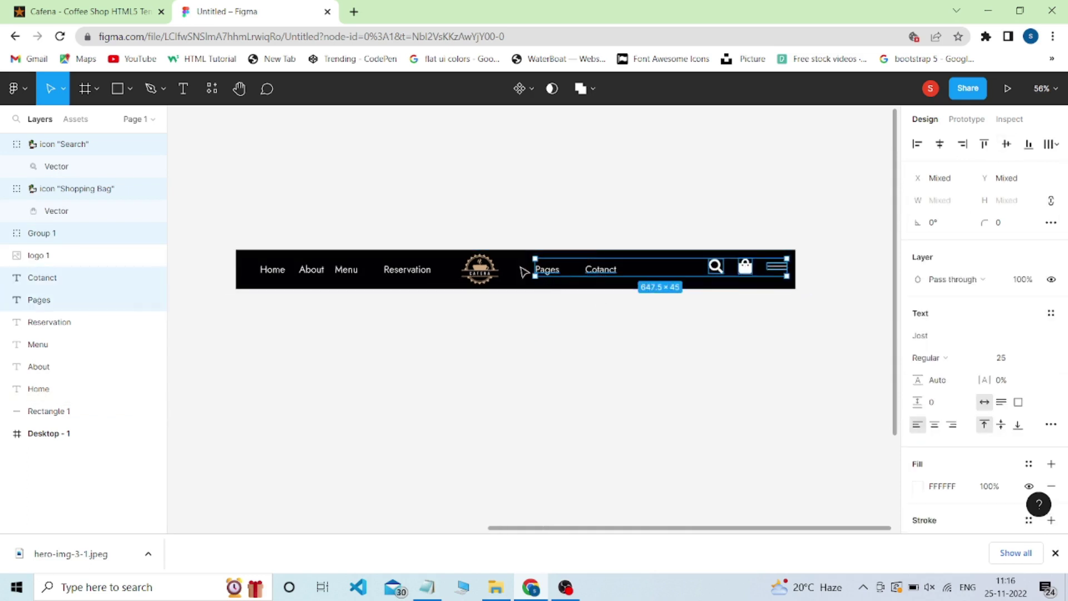
pyautogui.keyDown('shift'); pyautogui.click(489, 272); pyautogui.keyUp('shift')
pyautogui.keyDown('shift'); pyautogui.click(383, 275); pyautogui.keyUp('shift')
pyautogui.keyDown('shift'); pyautogui.click(346, 273); pyautogui.keyUp('shift')
pyautogui.keyDown('shift'); pyautogui.click(312, 275); pyautogui.keyUp('shift')
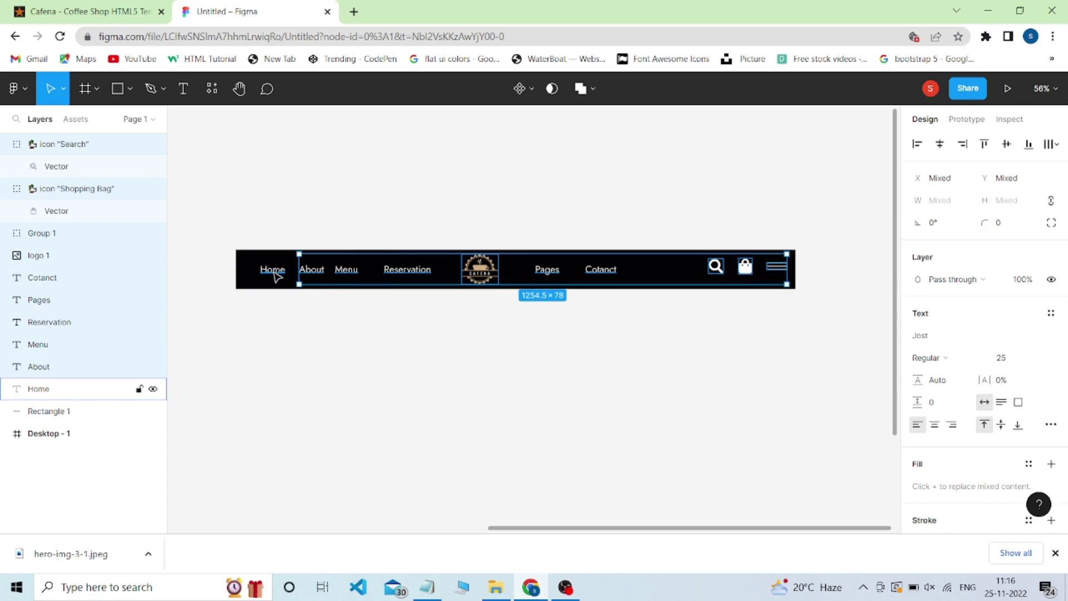
pyautogui.keyDown('shift'); pyautogui.click(271, 274); pyautogui.keyUp('shift')
pyautogui.click(1050, 144)
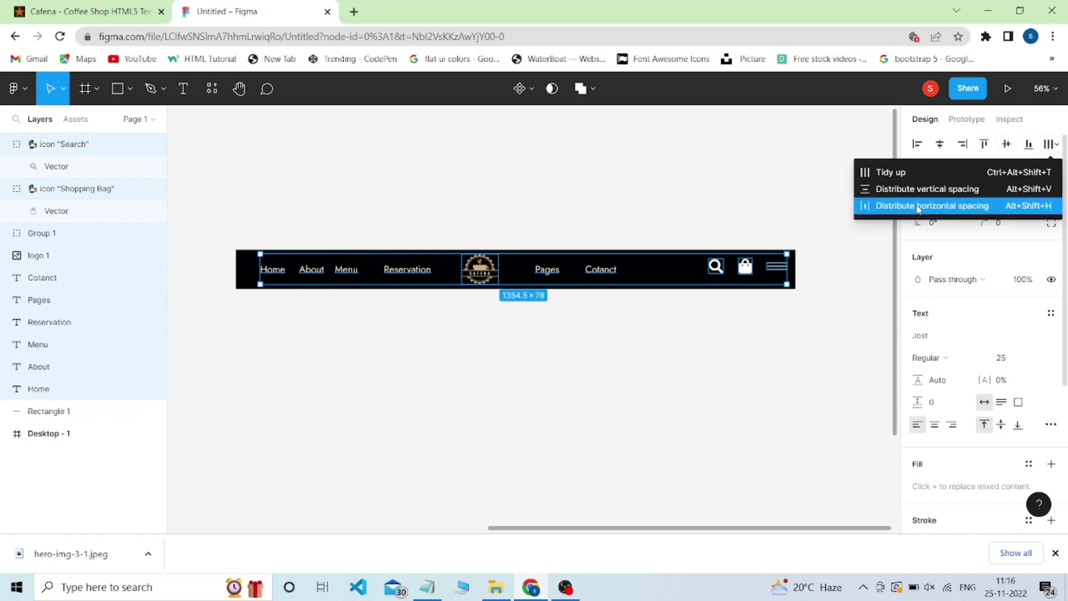
pyautogui.click(934, 206)
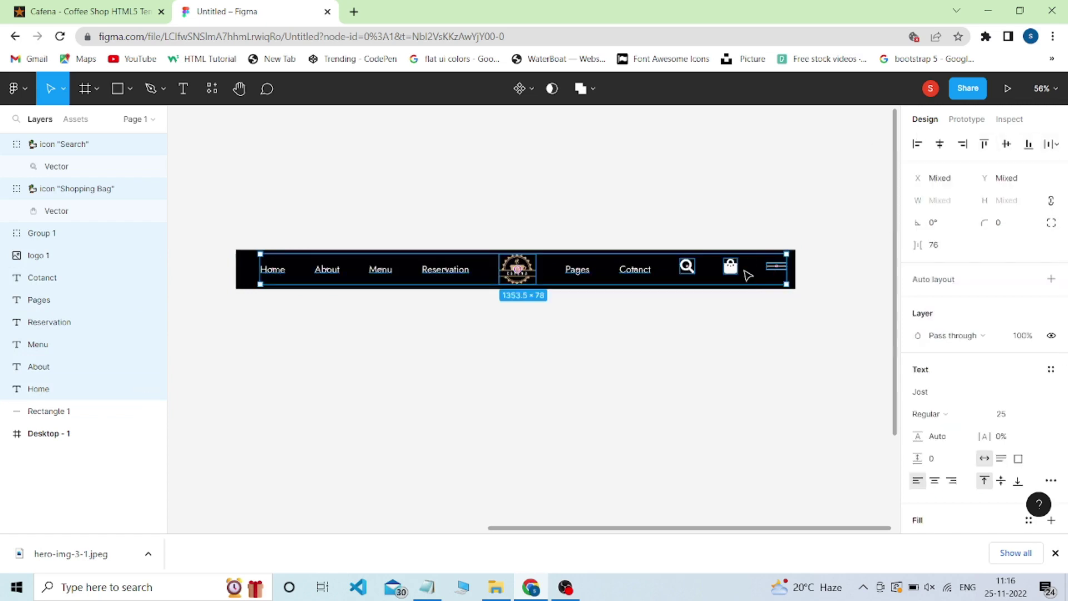
# Select all three icons, nav links and logo and group them as 'Group 2'.
pyautogui.click(506, 359)
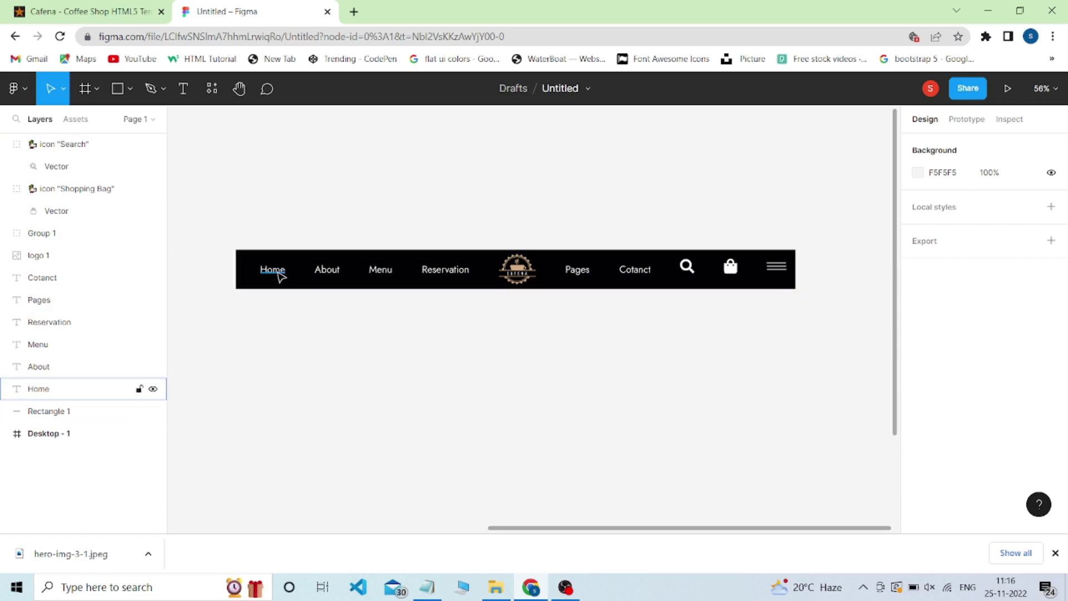
pyautogui.click(688, 267)
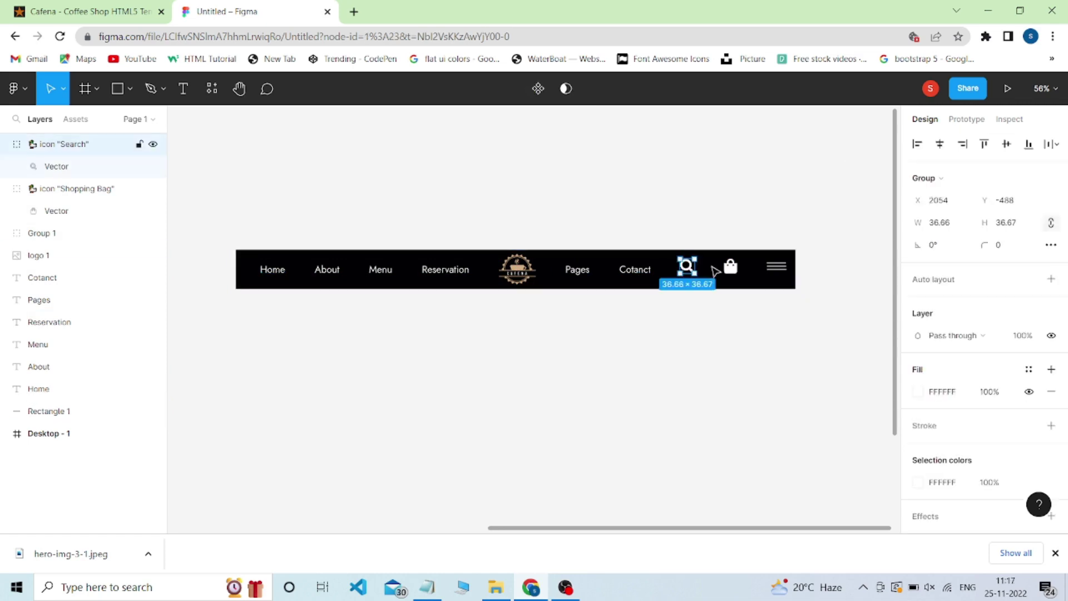
pyautogui.keyDown('shift'); pyautogui.click(730, 267); pyautogui.keyUp('shift')
pyautogui.keyDown('shift'); pyautogui.click(776, 267); pyautogui.keyUp('shift')
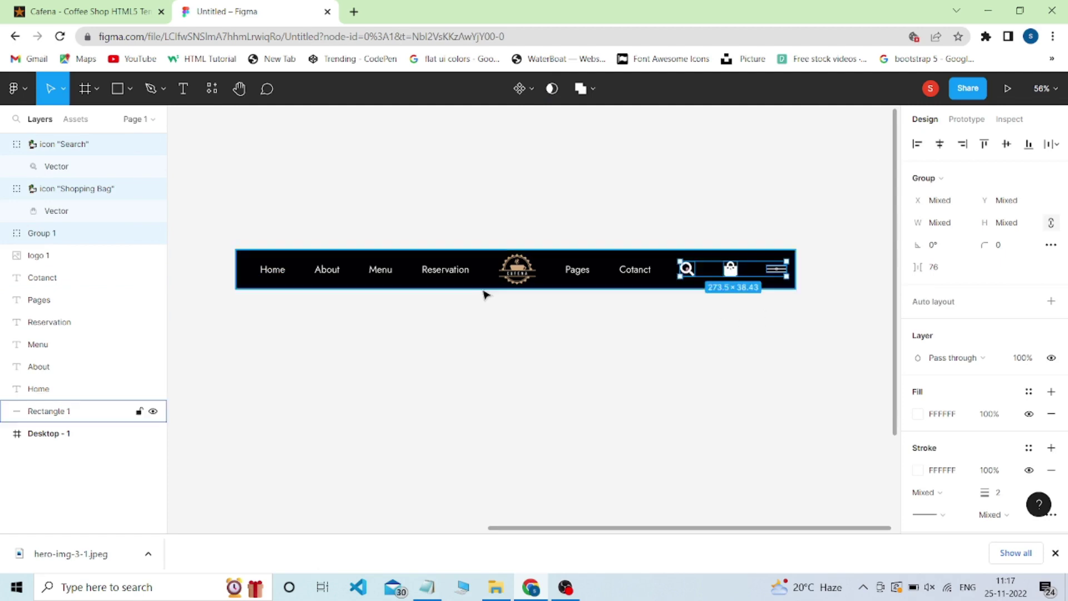
pyautogui.keyDown('shift'); pyautogui.click(269, 272); pyautogui.keyUp('shift')
pyautogui.keyDown('shift'); pyautogui.click(326, 270); pyautogui.keyUp('shift')
pyautogui.keyDown('shift'); pyautogui.click(384, 271); pyautogui.keyUp('shift')
pyautogui.keyDown('shift'); pyautogui.click(445, 270); pyautogui.keyUp('shift')
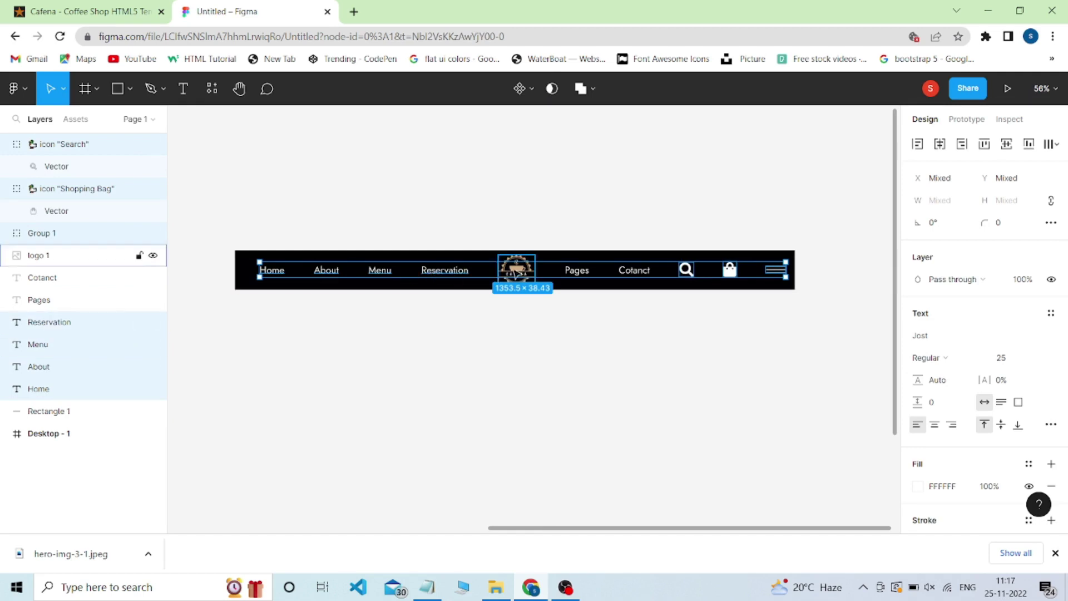
pyautogui.keyDown('shift'); pyautogui.click(517, 268); pyautogui.keyUp('shift')
pyautogui.keyDown('shift'); pyautogui.click(576, 272); pyautogui.keyUp('shift')
pyautogui.keyDown('shift'); pyautogui.click(634, 271); pyautogui.keyUp('shift')
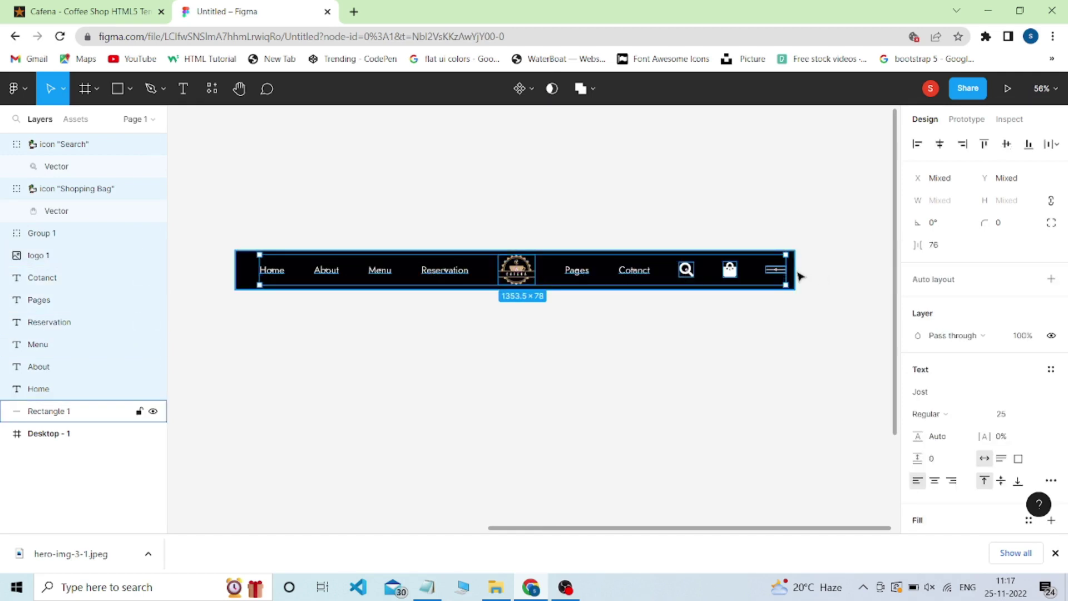
pyautogui.hotkey('ctrl', 'g')
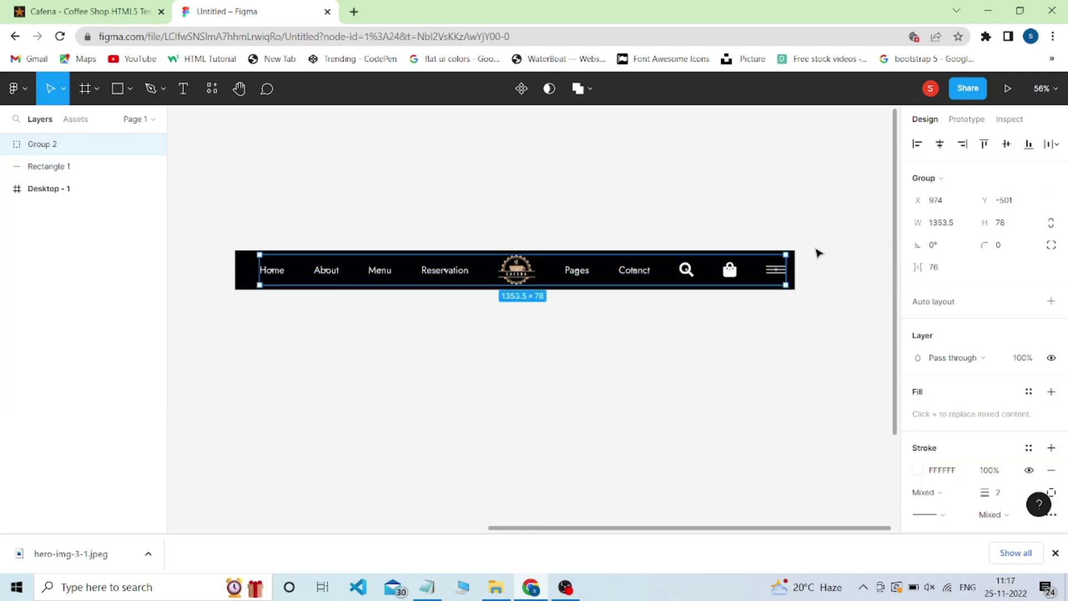
# Group the nav items with the black bar into 'Group 3', undoing an accidental Menu text move.
pyautogui.moveTo(822, 238); pyautogui.dragTo(742, 260)
pyautogui.moveTo(675, 275); pyautogui.dragTo(203, 324)
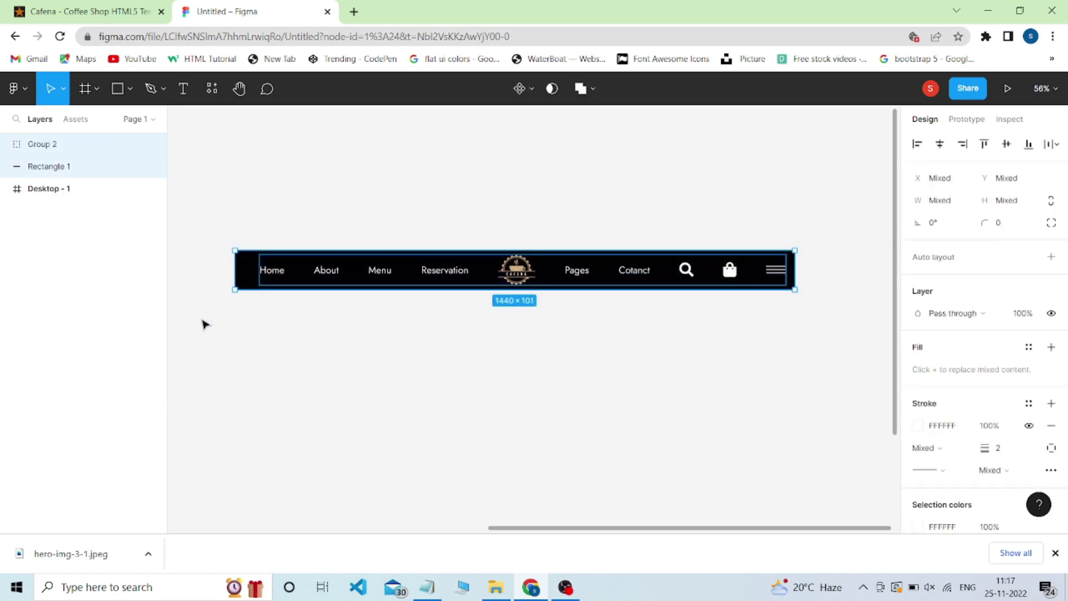
pyautogui.hotkey('ctrl', 'g')
pyautogui.hscroll(2, 333, 300)
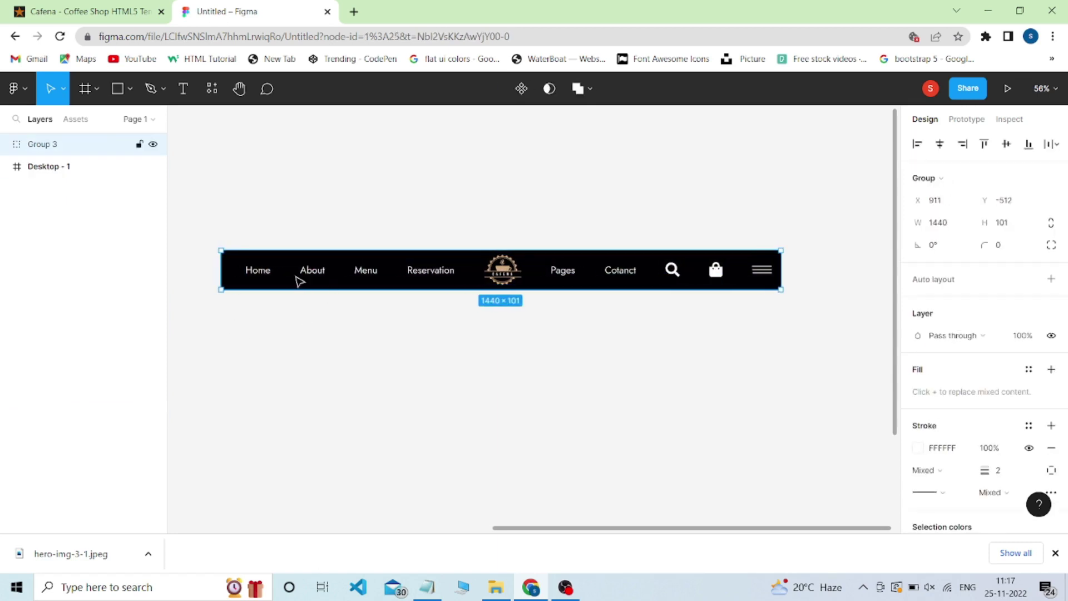
pyautogui.doubleClick(760, 273)
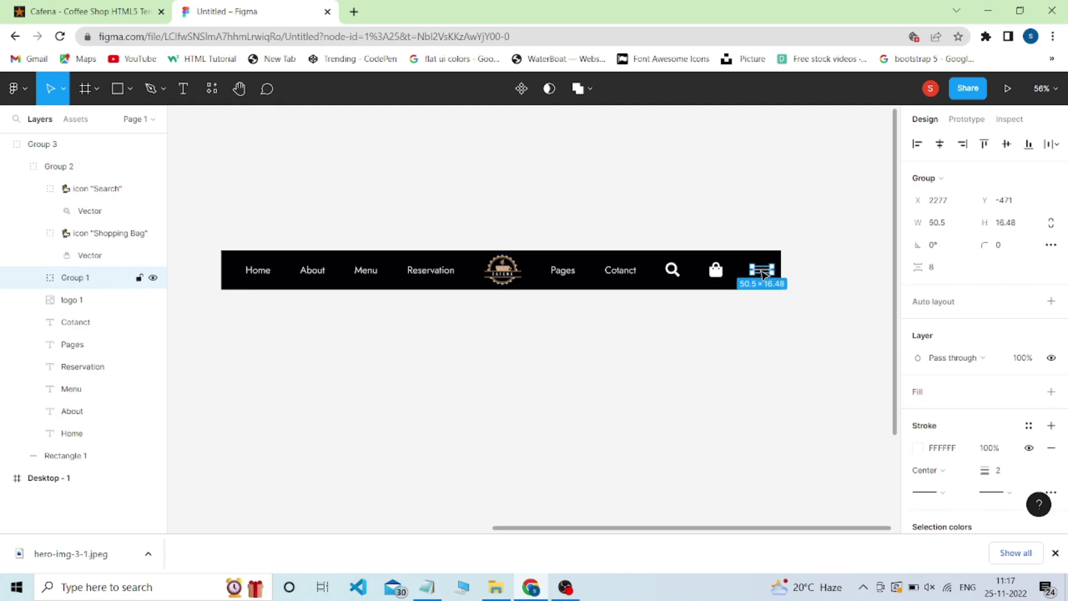
pyautogui.moveTo(747, 276); pyautogui.dragTo(750, 278)
pyautogui.moveTo(366, 270); pyautogui.dragTo(438, 369)
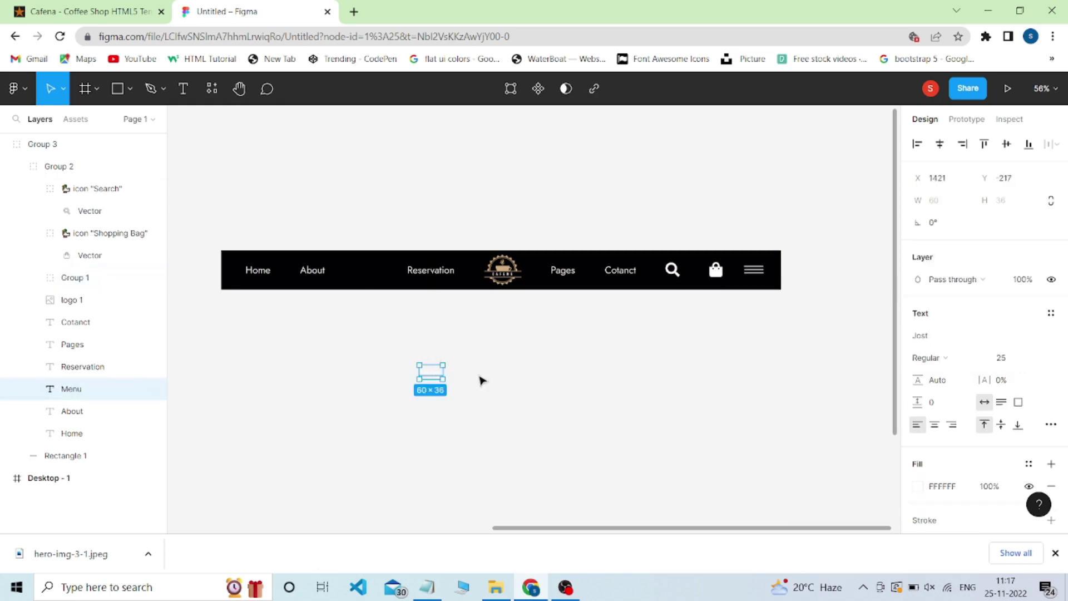
pyautogui.hotkey('ctrl', 'z')
# Place the 1440×101 navbar group at the top of the Desktop - 1 frame.
pyautogui.moveTo(853, 228); pyautogui.dragTo(181, 312)
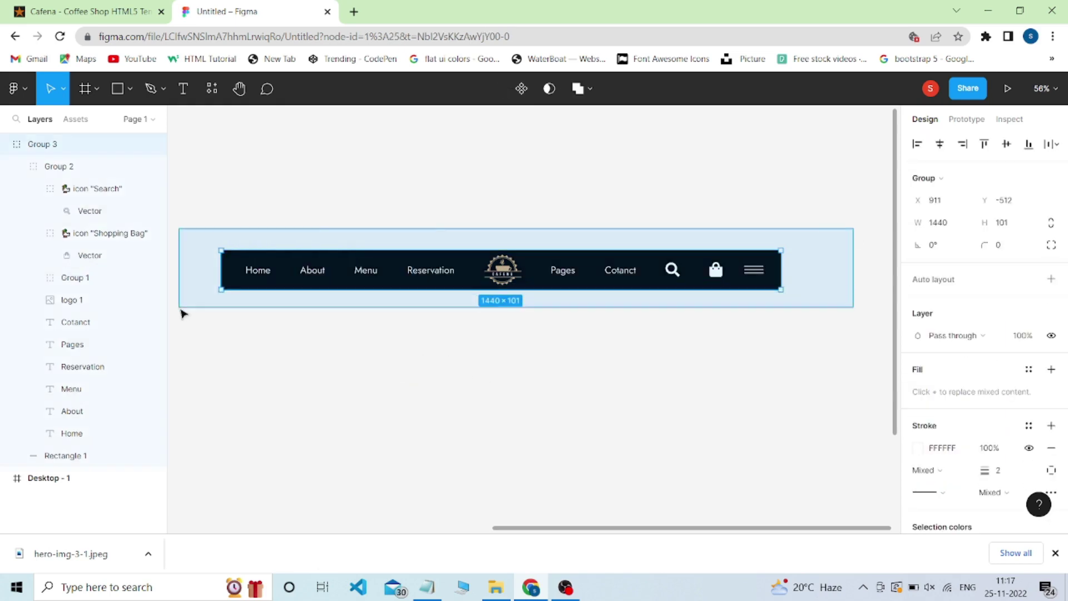
pyautogui.keyDown('ctrl'); pyautogui.scroll(-3, 284, 338); pyautogui.keyUp('ctrl')
pyautogui.keyDown('ctrl'); pyautogui.scroll(-2, 284, 337); pyautogui.keyUp('ctrl')
pyautogui.hscroll(-5, 355, 334)
pyautogui.moveTo(326, 300)
pyautogui.mouseDown()
pyautogui.moveTo(279, 185)
pyautogui.moveTo(264, 183)
pyautogui.mouseUp()
pyautogui.moveTo(567, 311); pyautogui.dragTo(280, 201)
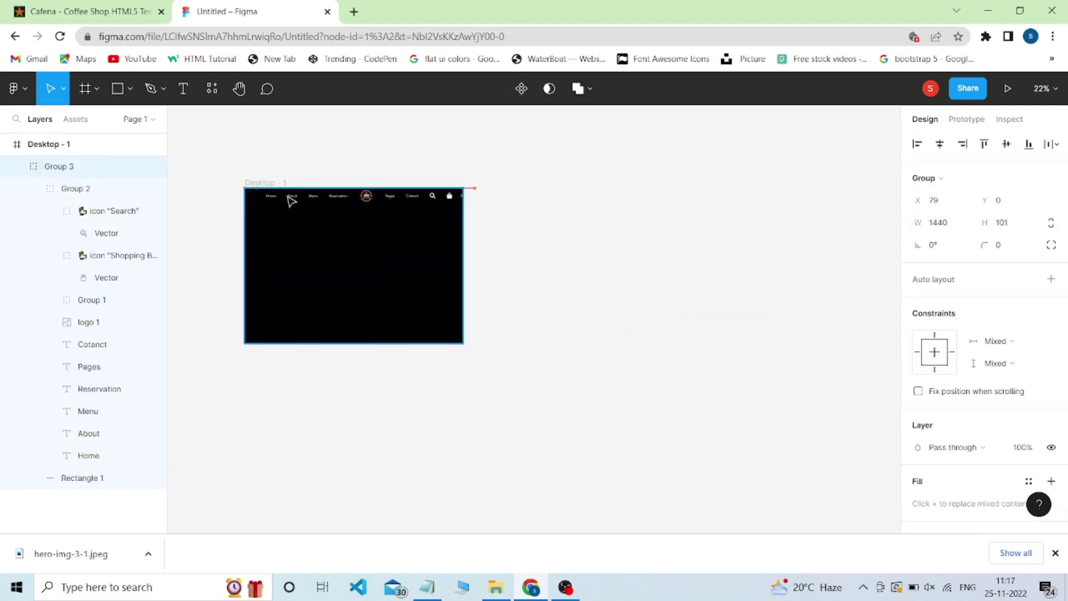
pyautogui.keyDown('ctrl'); pyautogui.scroll(2, 281, 211); pyautogui.keyUp('ctrl')
pyautogui.keyDown('ctrl'); pyautogui.scroll(3, 283, 222); pyautogui.keyUp('ctrl')
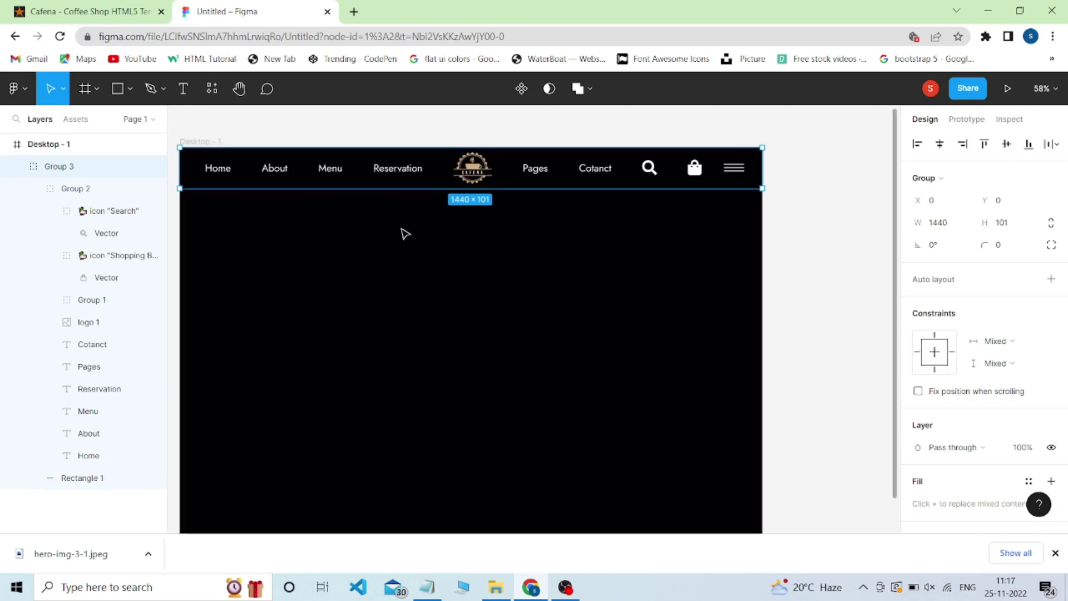
pyautogui.hscroll(-1, 406, 234)
pyautogui.hscroll(-1, 445, 232)
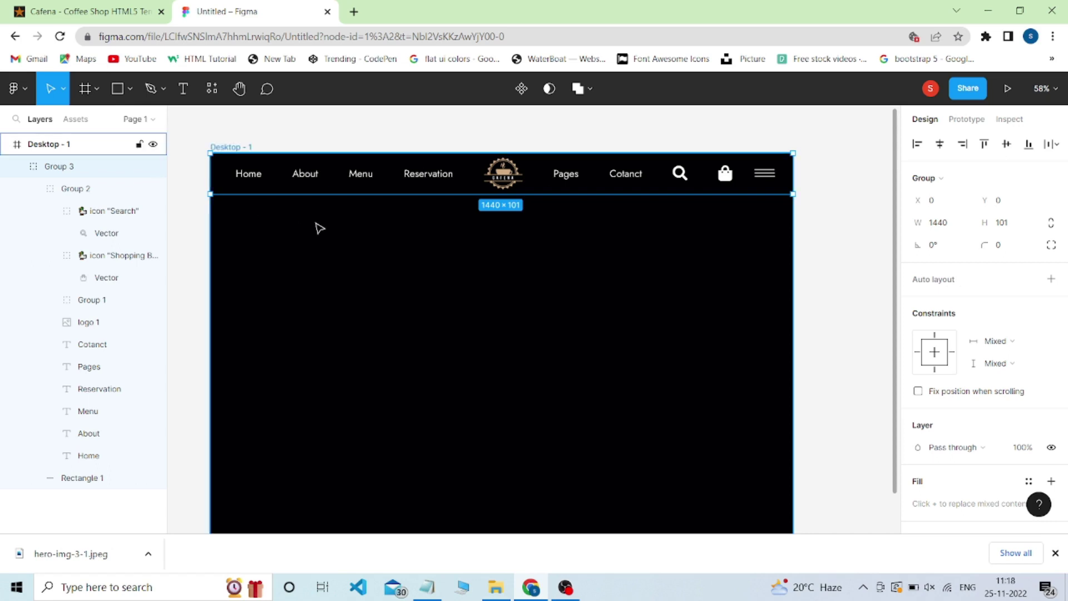
# Add a 12-column layout grid to the Desktop - 1 frame.
pyautogui.hotkey('ctrl', 'shift', '4')
pyautogui.hotkey('ctrl', 'shift', '4')
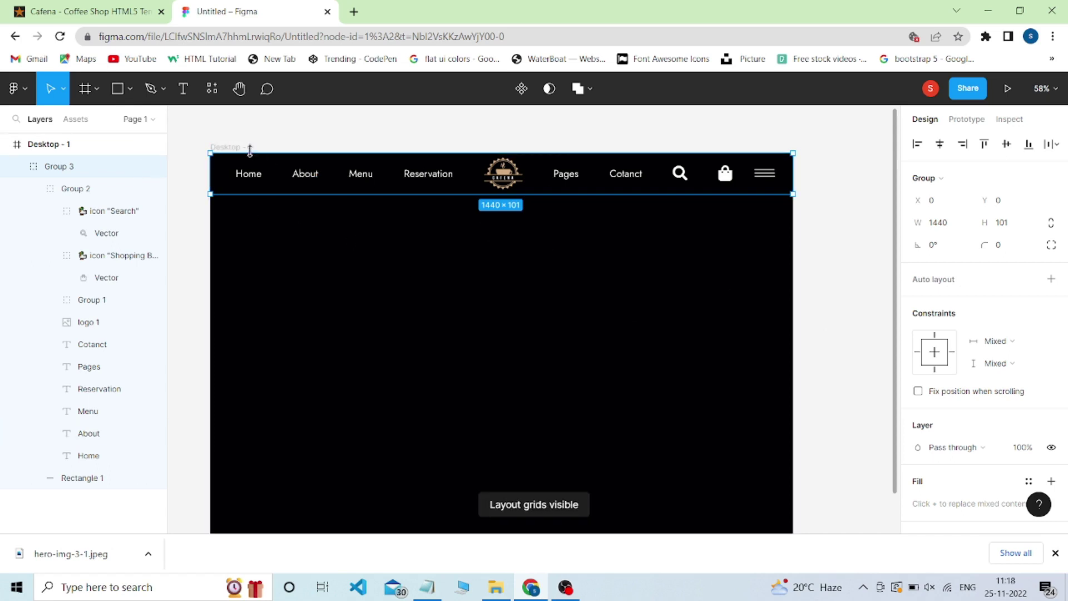
pyautogui.click(243, 148)
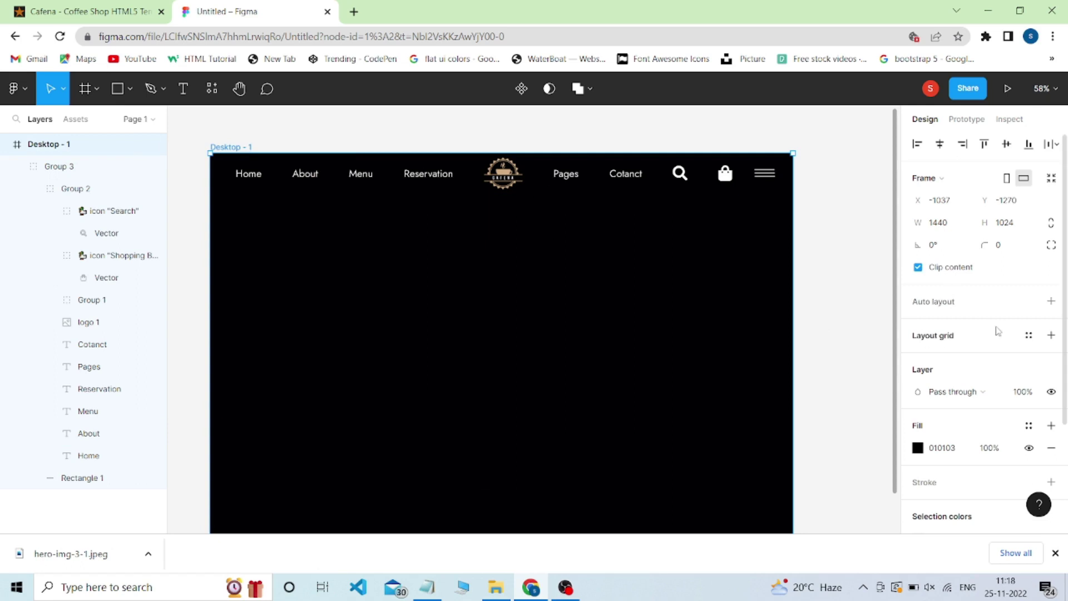
pyautogui.click(1050, 335)
pyautogui.click(917, 357)
pyautogui.click(770, 361)
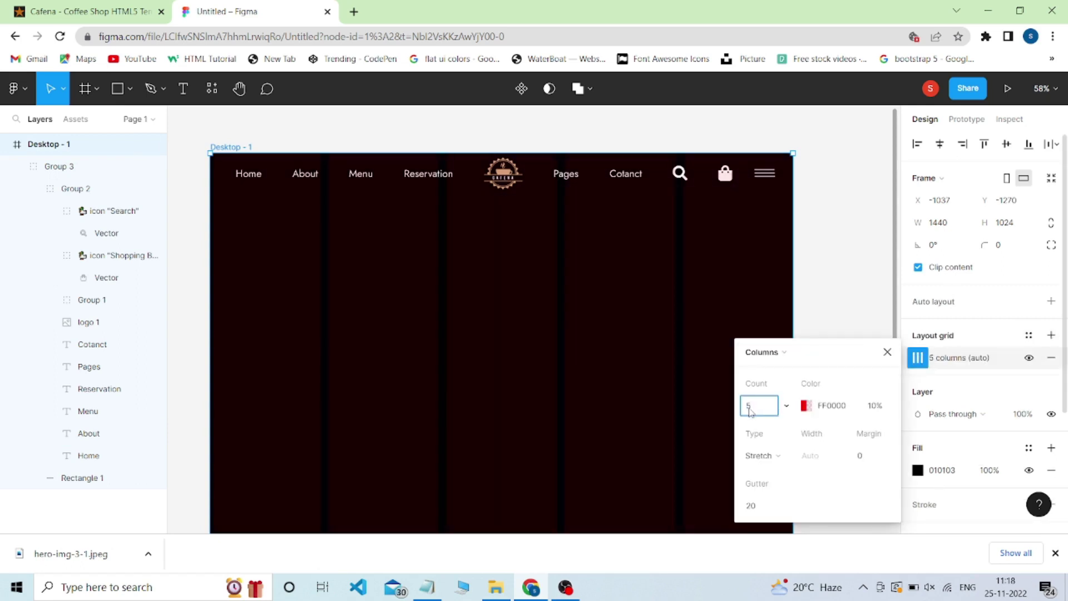
pyautogui.write('12')
pyautogui.press('Return')
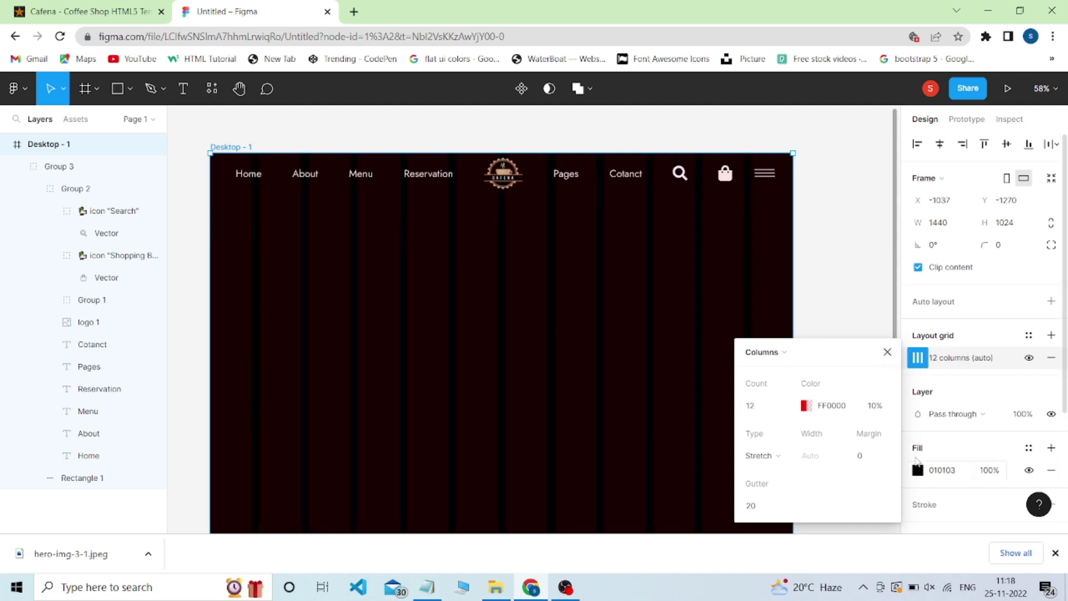
# Make the grid columns white at 10%, narrow the gutter to 17, and widen the margins.
pyautogui.click(918, 471)
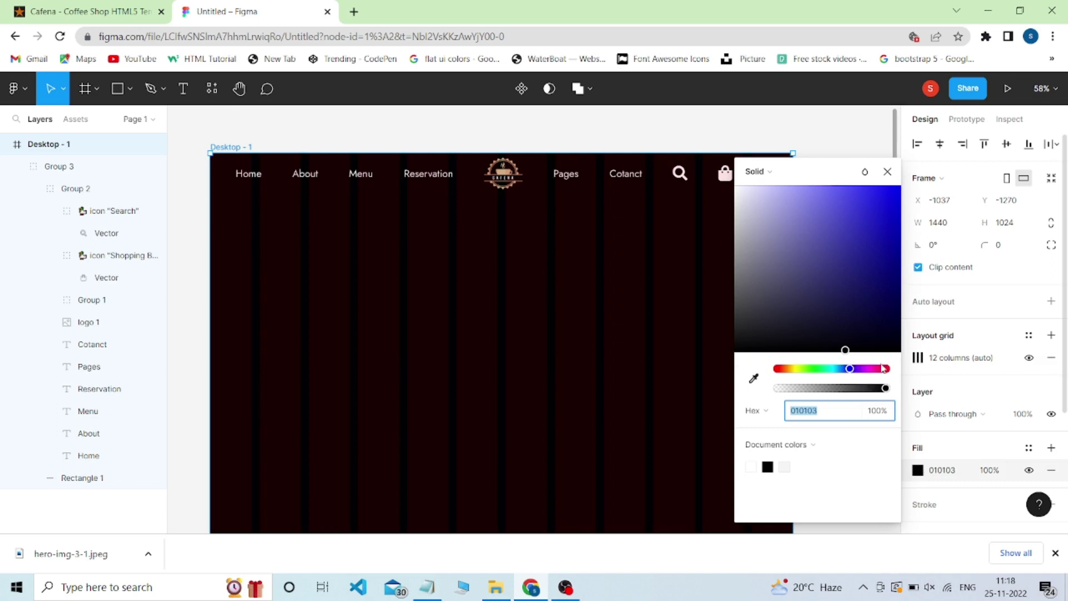
pyautogui.click(917, 358)
pyautogui.click(803, 406)
pyautogui.moveTo(659, 281); pyautogui.dragTo(535, 186)
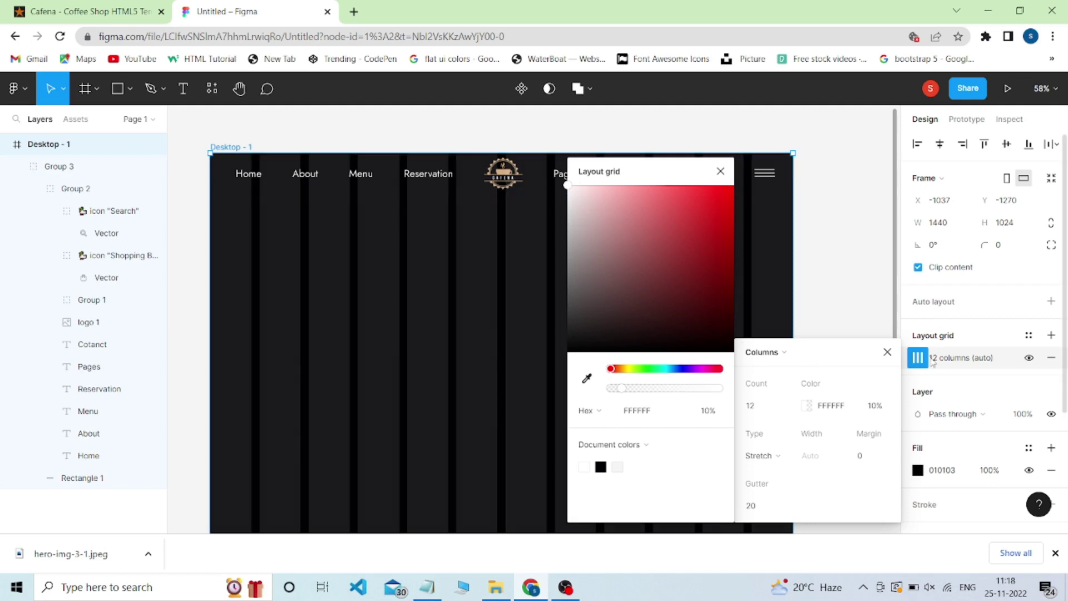
pyautogui.click(759, 507)
pyautogui.press('Down')
pyautogui.press('Down')
pyautogui.press('Down')
pyautogui.press('Down')
pyautogui.press('Down')
pyautogui.press('Down')
pyautogui.press('Down')
pyautogui.press('Down')
pyautogui.click(861, 461)
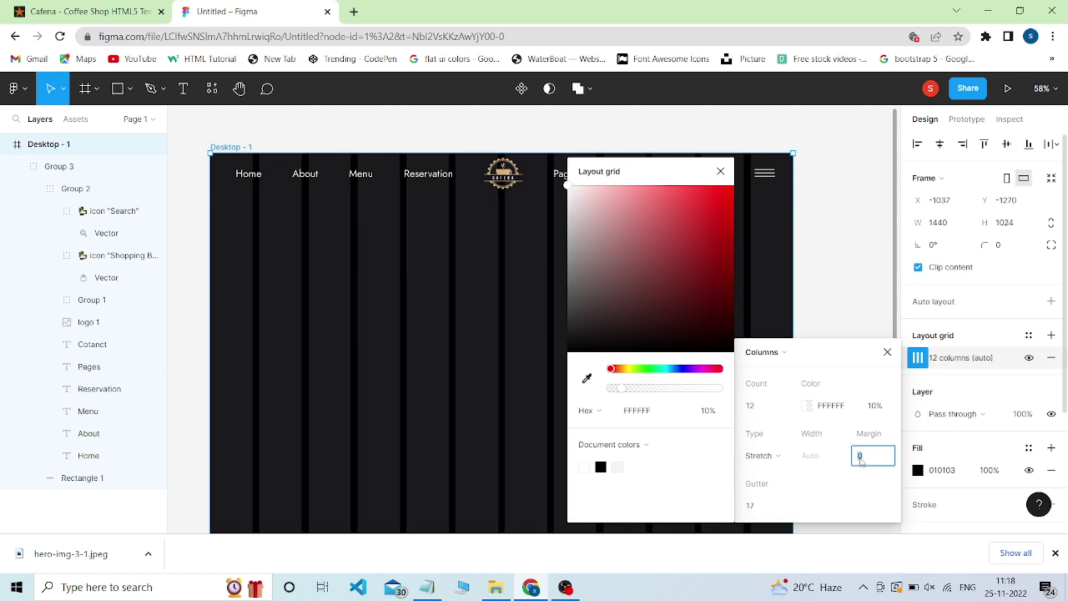
pyautogui.press('Up')
pyautogui.press('Up')
pyautogui.press('Up')
pyautogui.press('Up')
pyautogui.press('Up')
pyautogui.press('Up')
pyautogui.press('Up')
pyautogui.press('Up')
pyautogui.press('Up')
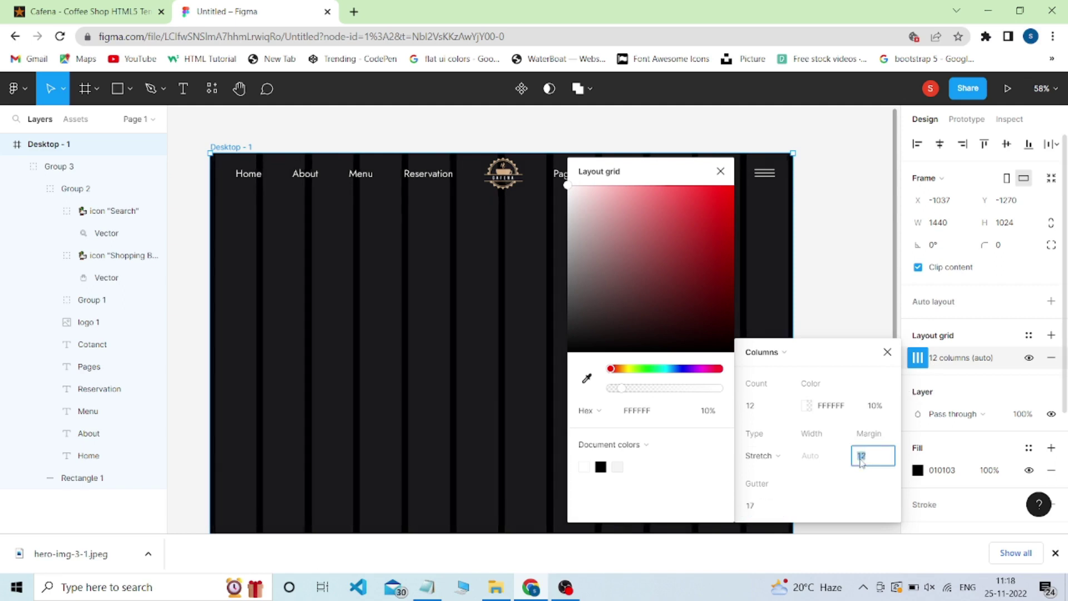
pyautogui.press('Up')
pyautogui.press('Up')
pyautogui.press('Up')
pyautogui.press('Up')
pyautogui.press('Up')
pyautogui.press('Up')
pyautogui.press('Up')
pyautogui.press('Up')
pyautogui.press('Up')
pyautogui.press('Up')
pyautogui.press('Up')
pyautogui.press('Up')
pyautogui.press('Up')
pyautogui.press('Up')
pyautogui.press('Up')
# Close the grid settings and select the shopping bag and hamburger menu icons.
pyautogui.click(500, 467)
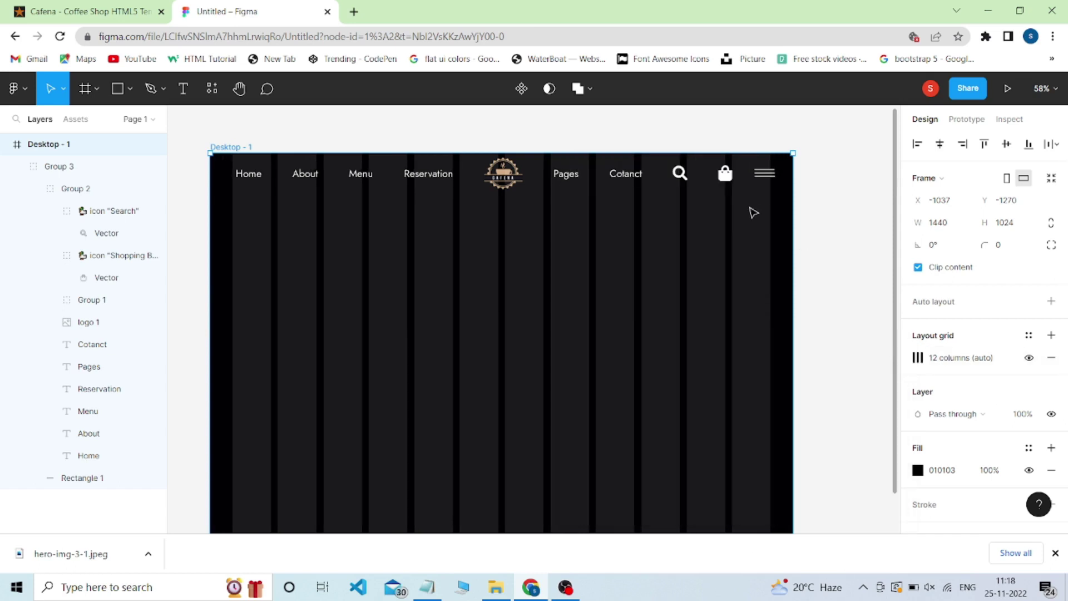
pyautogui.doubleClick(725, 173)
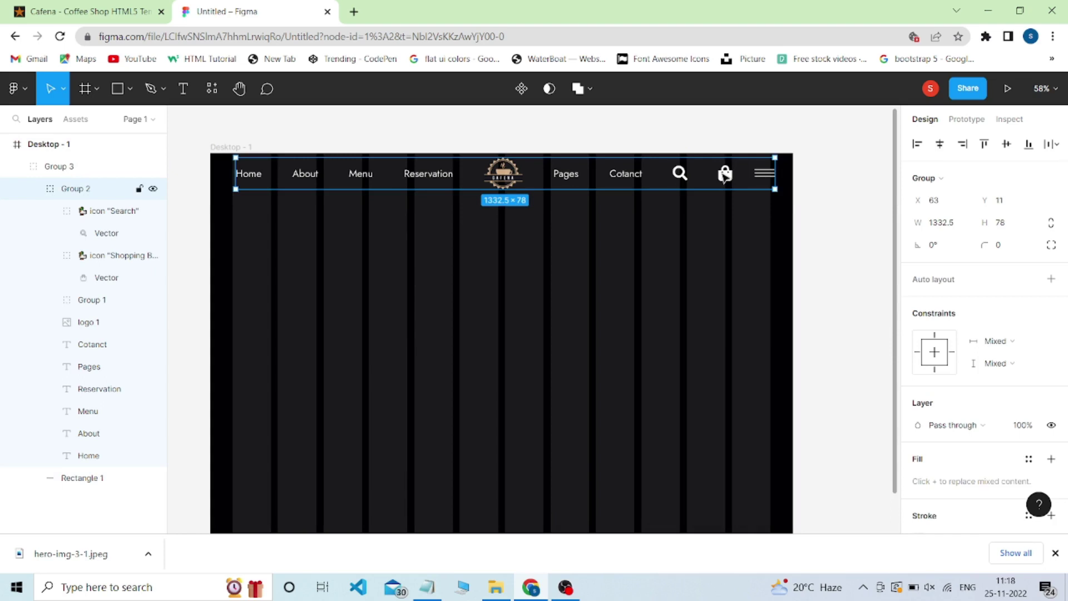
pyautogui.keyDown('shift'); pyautogui.doubleClick(771, 174); pyautogui.keyUp('shift')
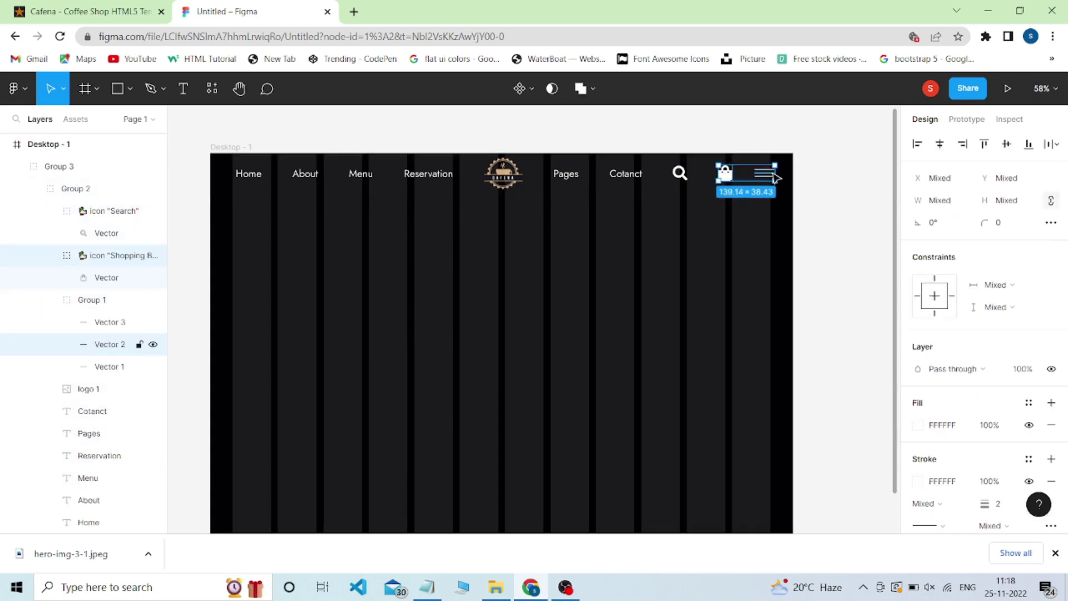
pyautogui.keyDown('shift'); pyautogui.click(766, 169); pyautogui.keyUp('shift')
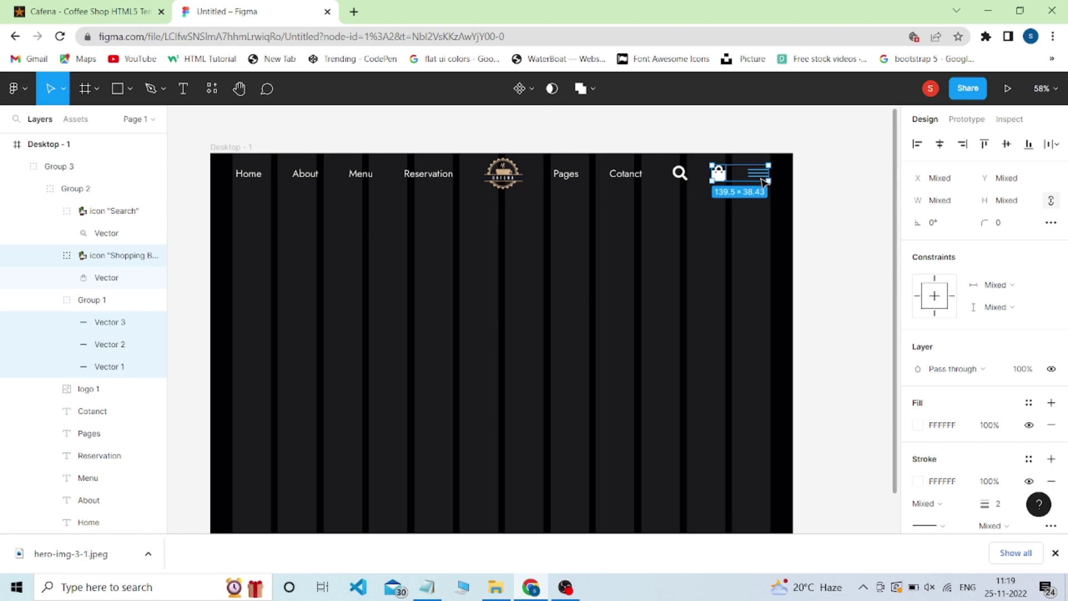
# Set the prototype device to MacBook Pro 14", present the preview, then return to the editor.
pyautogui.click(973, 121)
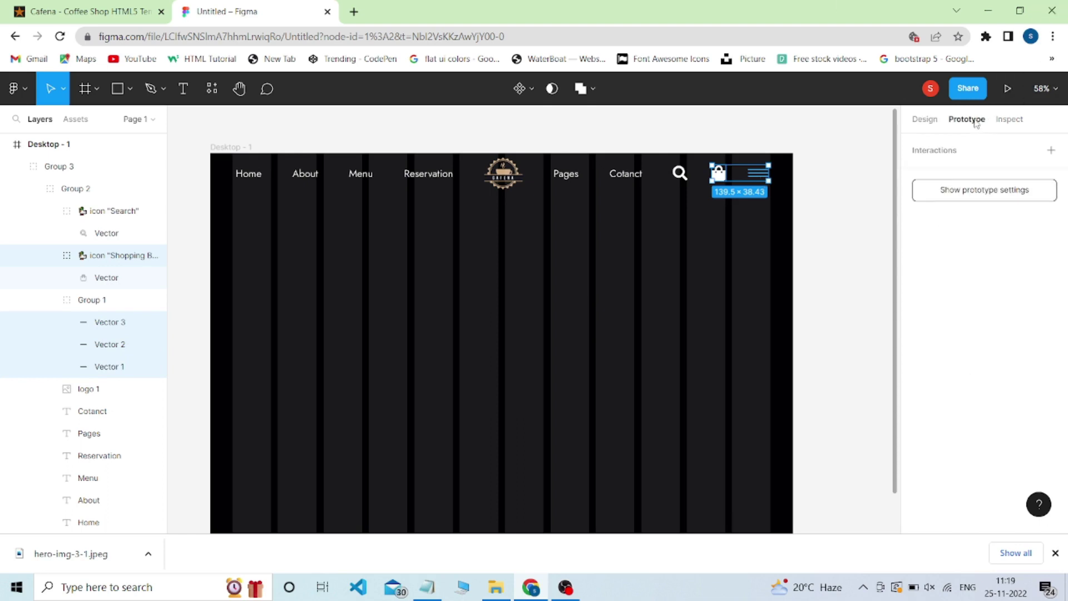
pyautogui.click(979, 186)
pyautogui.click(929, 173)
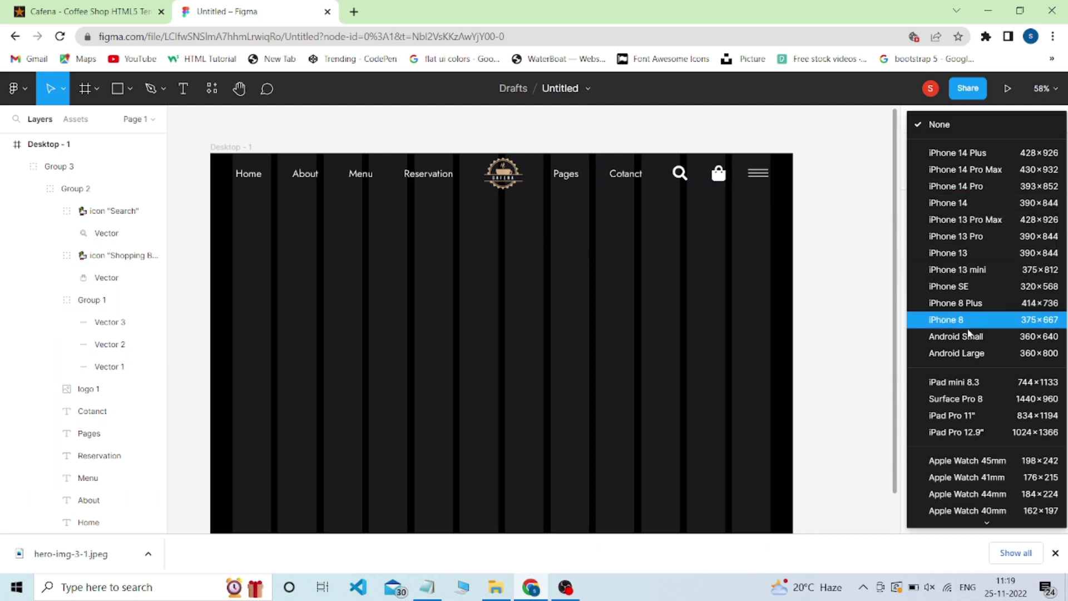
pyautogui.scroll(-2, 979, 389)
pyautogui.scroll(-1, 960, 427)
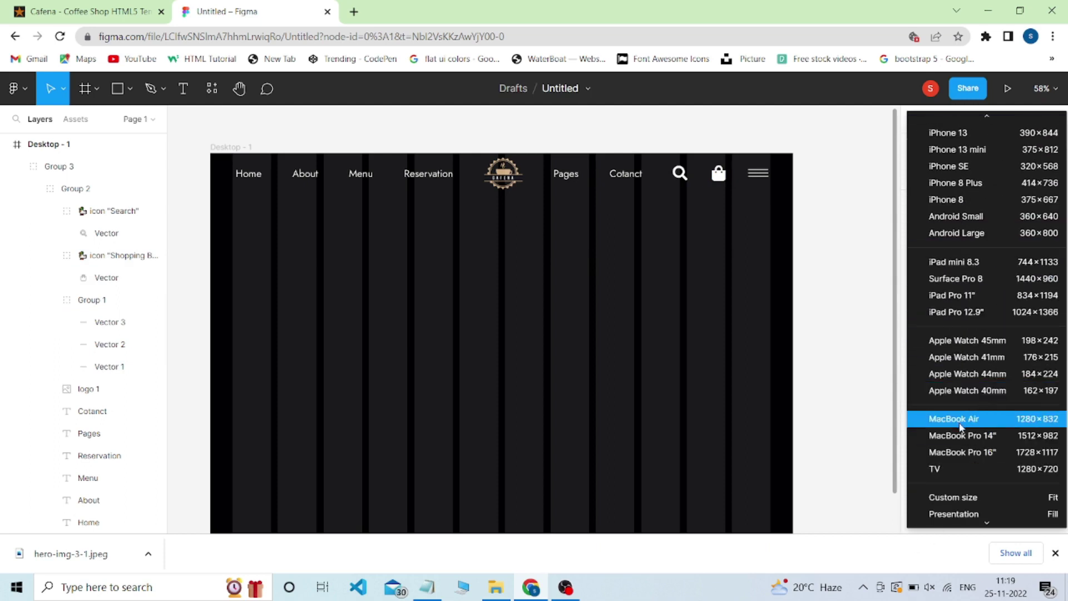
pyautogui.click(960, 438)
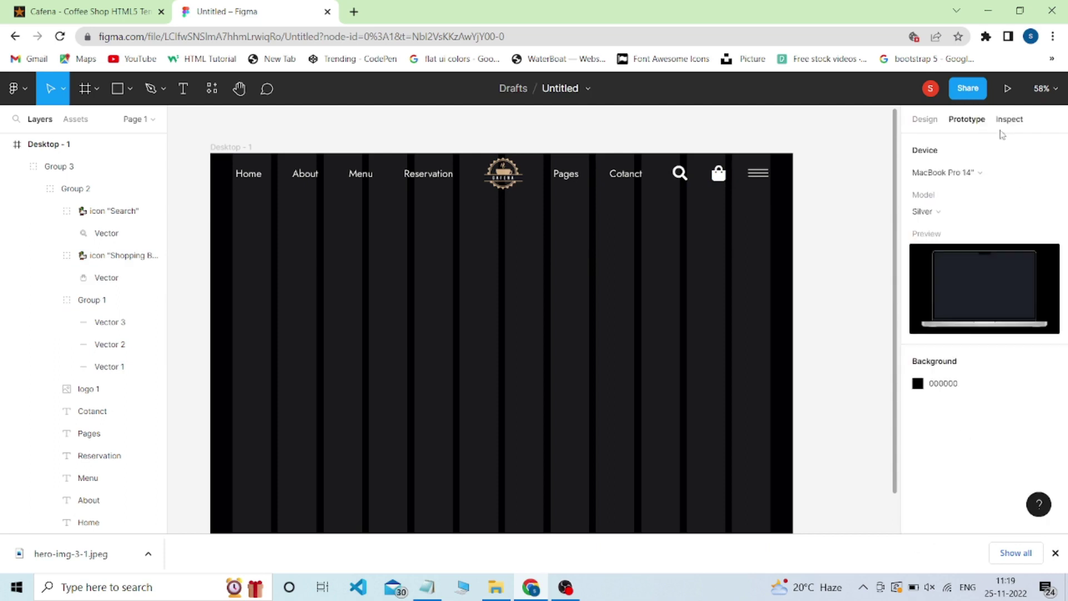
pyautogui.click(1008, 88)
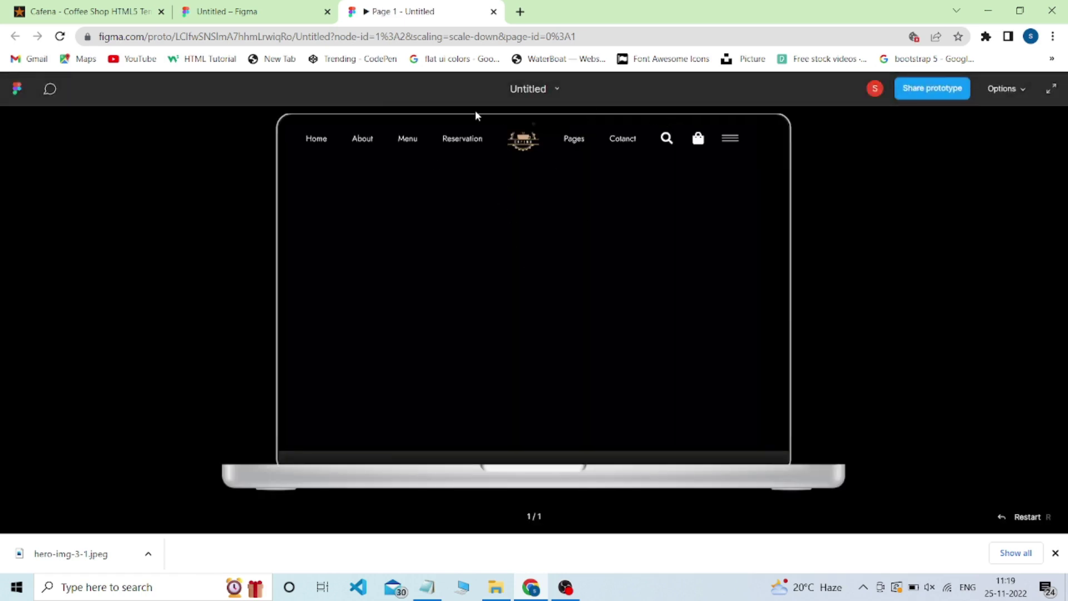
pyautogui.click(209, 13)
# Draw a 1330×689 hero rectangle below the navbar.
pyautogui.click(130, 89)
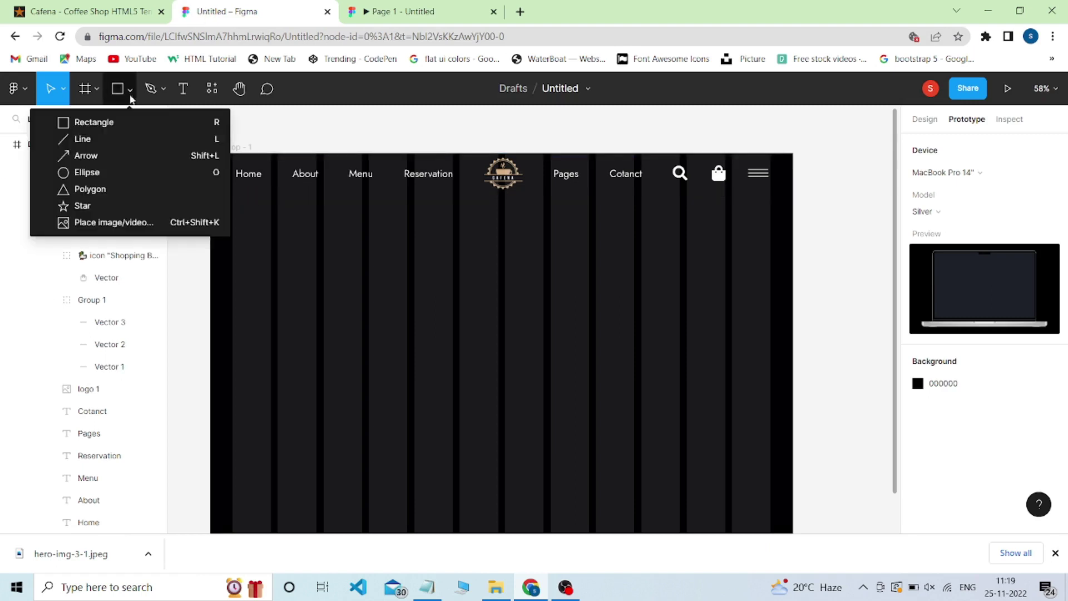
pyautogui.click(67, 122)
pyautogui.moveTo(232, 186)
pyautogui.mouseDown()
pyautogui.moveTo(771, 448)
pyautogui.moveTo(772, 466)
pyautogui.mouseUp()
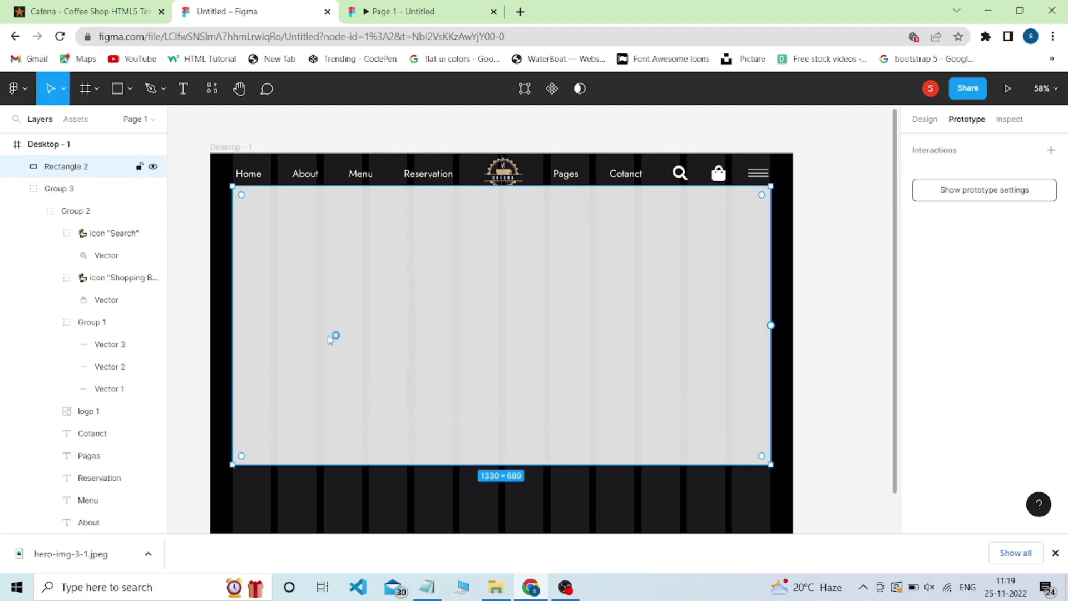
# Fill the rectangle with hero-img-3-1 from the coffee website img folder and hide layout grids.
pyautogui.hotkey('ctrl', 'shift', 'k')
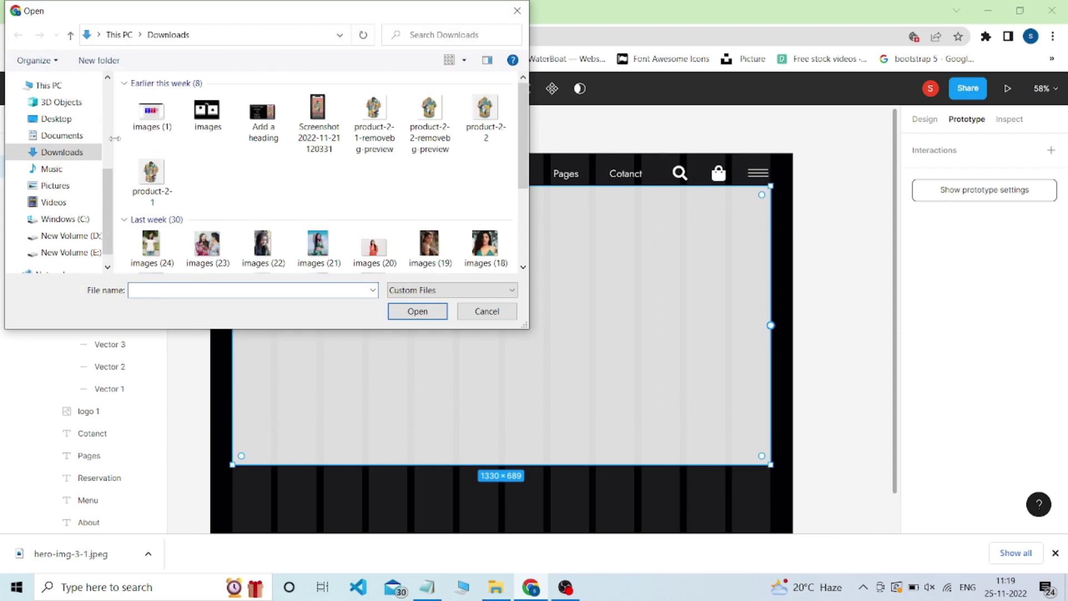
pyautogui.click(64, 235)
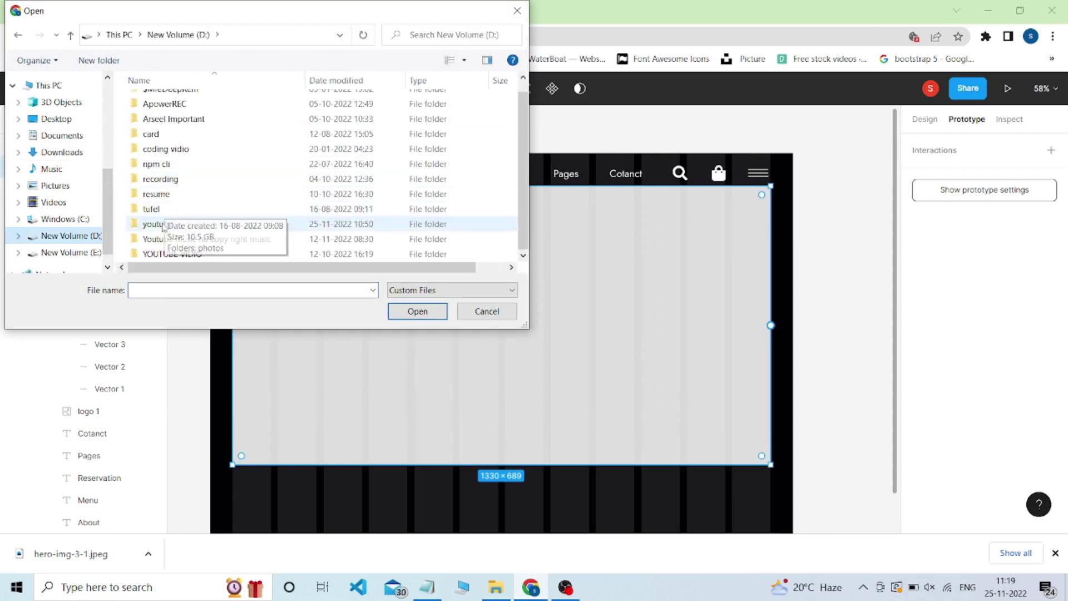
pyautogui.doubleClick(162, 222)
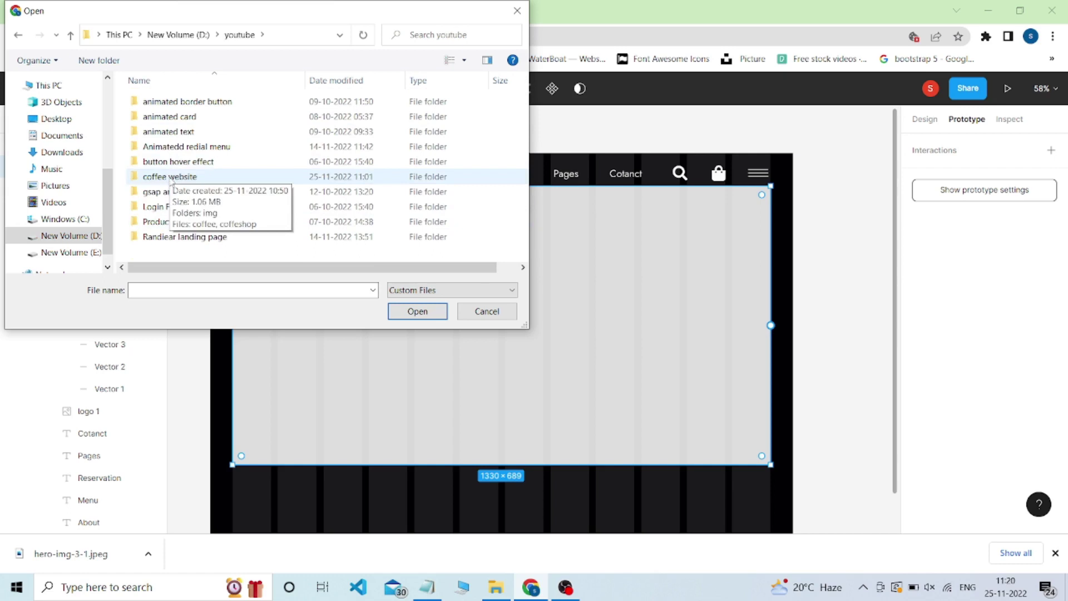
pyautogui.doubleClick(167, 177)
pyautogui.doubleClick(150, 101)
pyautogui.scroll(-1, 249, 136)
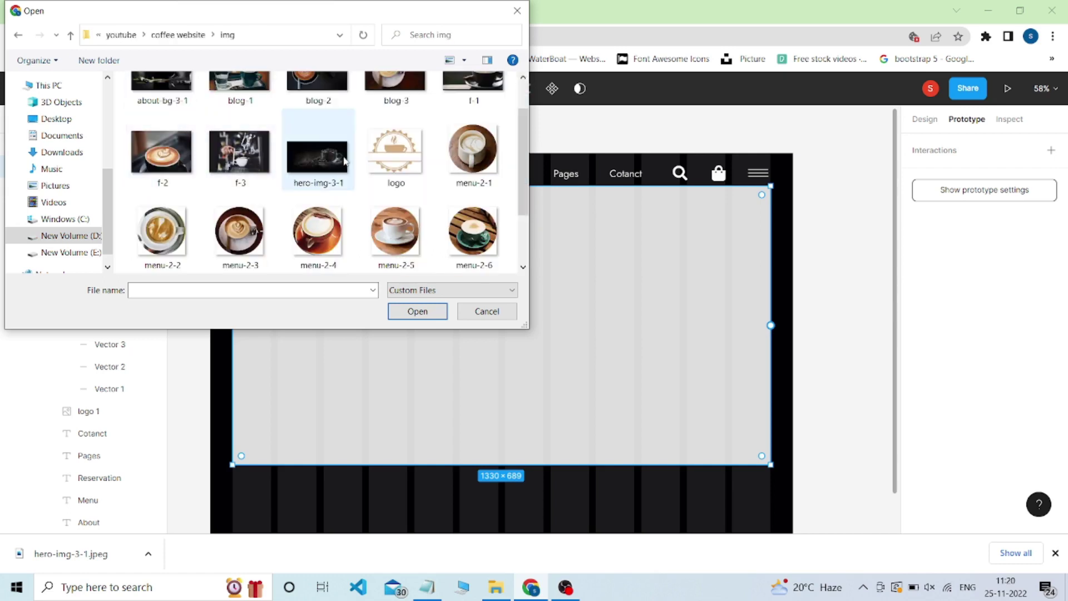
pyautogui.click(317, 155)
pyautogui.click(417, 311)
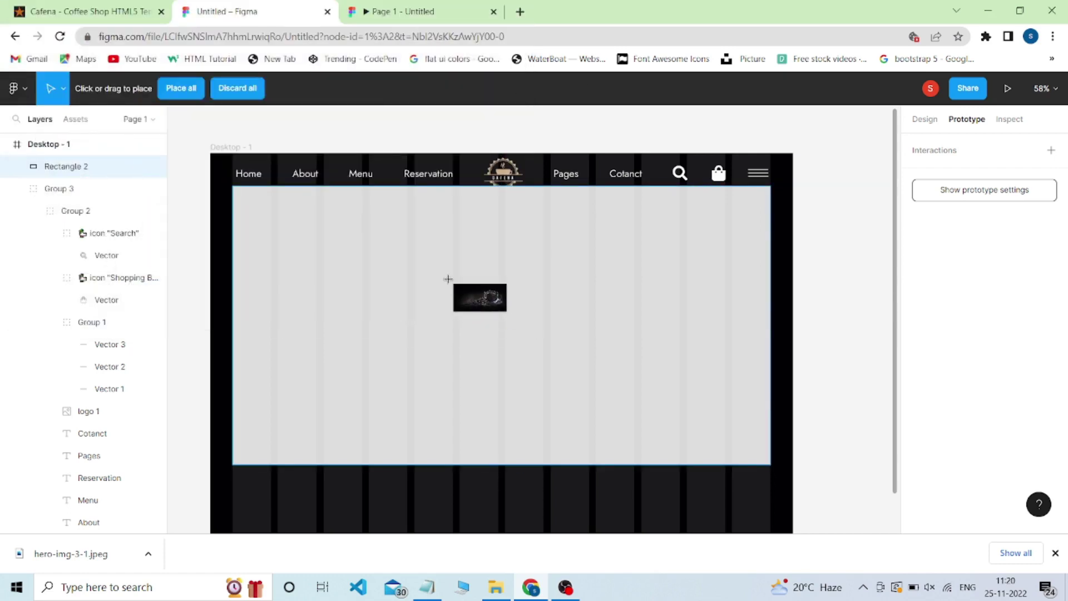
pyautogui.click(462, 281)
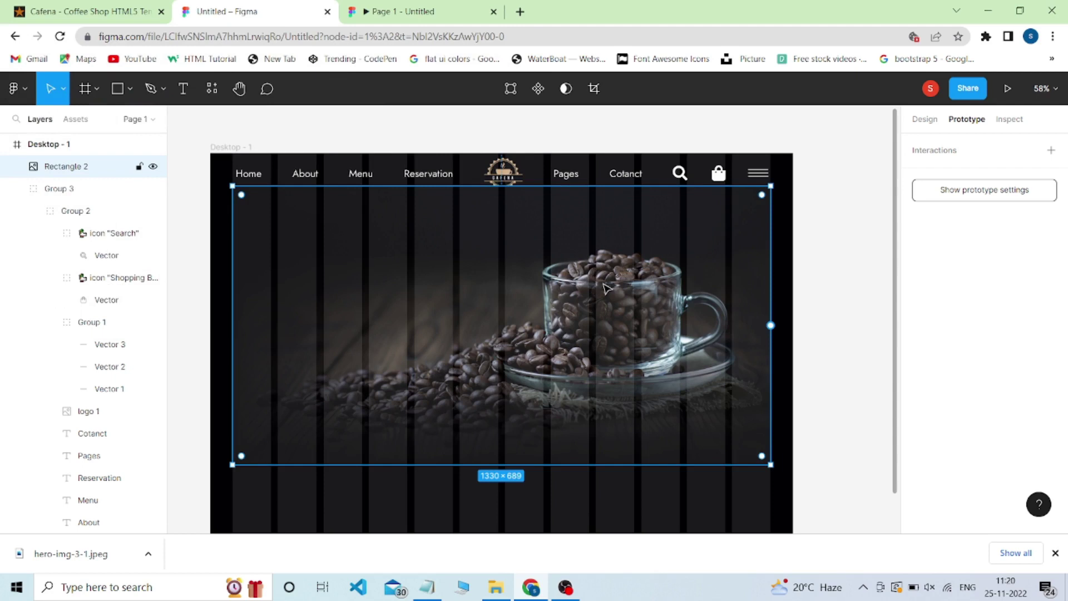
pyautogui.hotkey('ctrl', 'shift', '4')
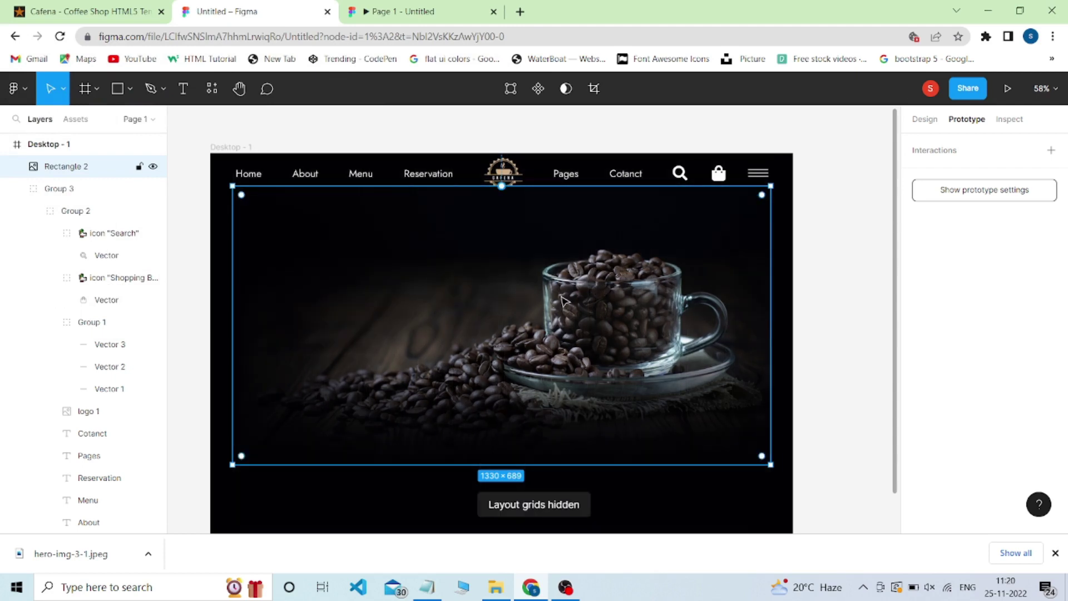
# Copy the hero heading from the Cafena site and paste it as a new text box on the hero image.
pyautogui.click(84, 11)
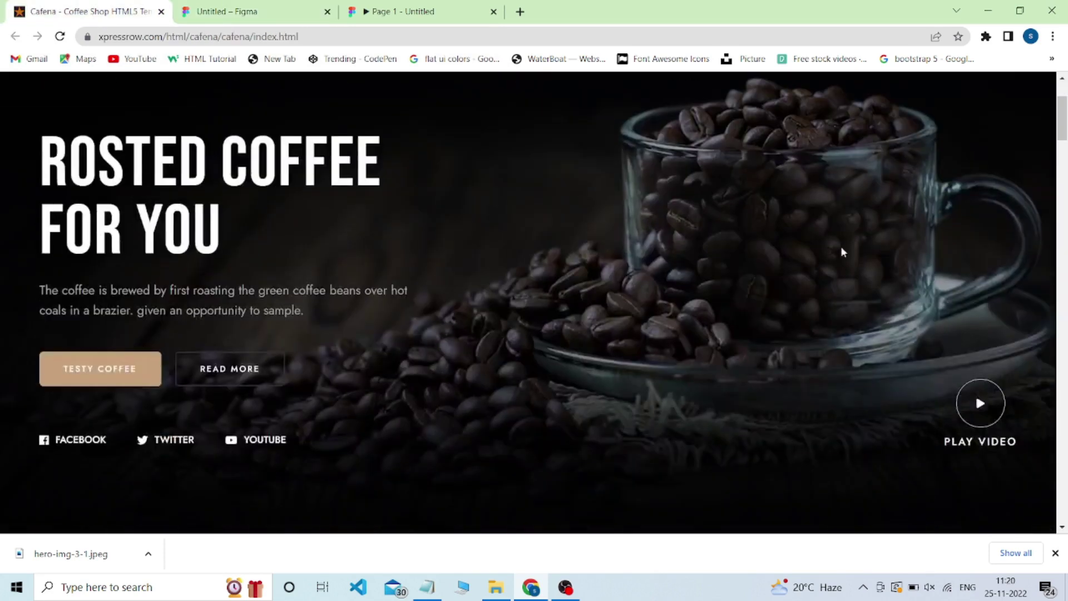
pyautogui.tripleClick(271, 215)
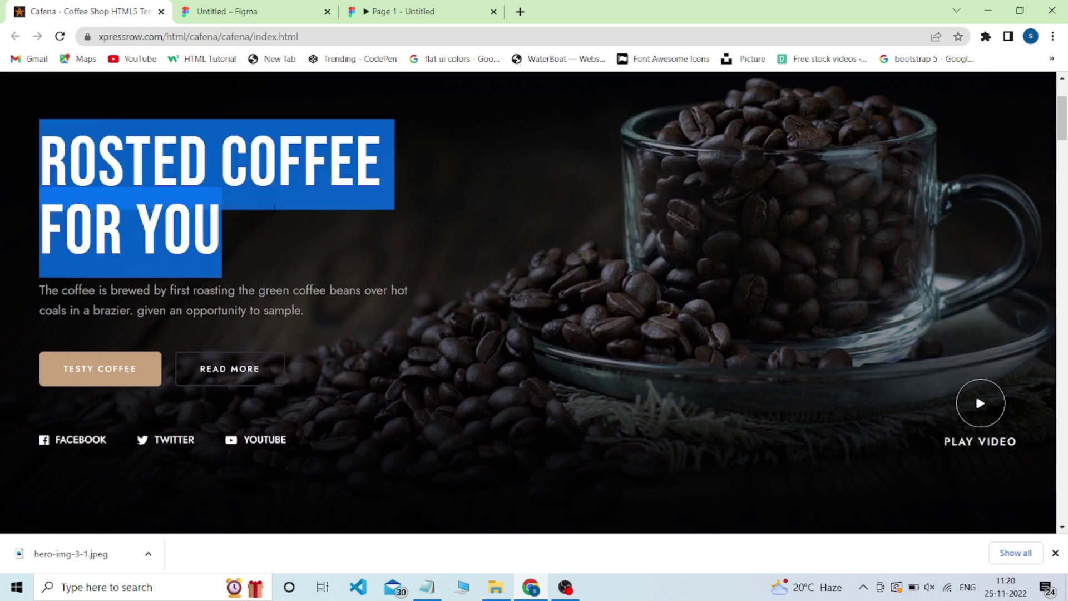
pyautogui.click(250, 11)
pyautogui.press('t')
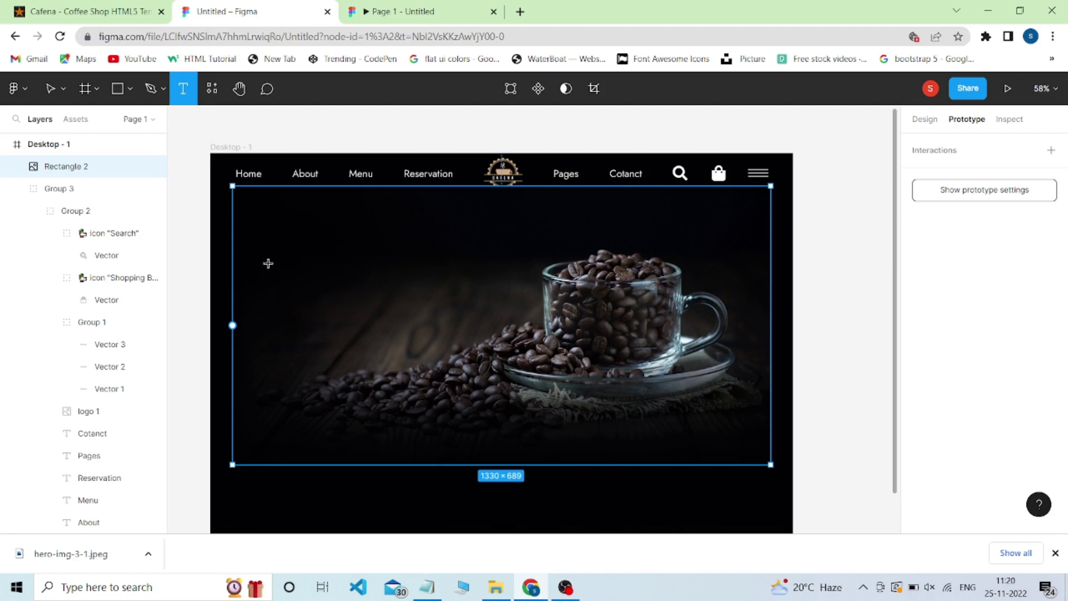
pyautogui.hotkey('ctrl', 'shift', '4')
pyautogui.click(267, 264)
pyautogui.write('rosted coffeefor you')
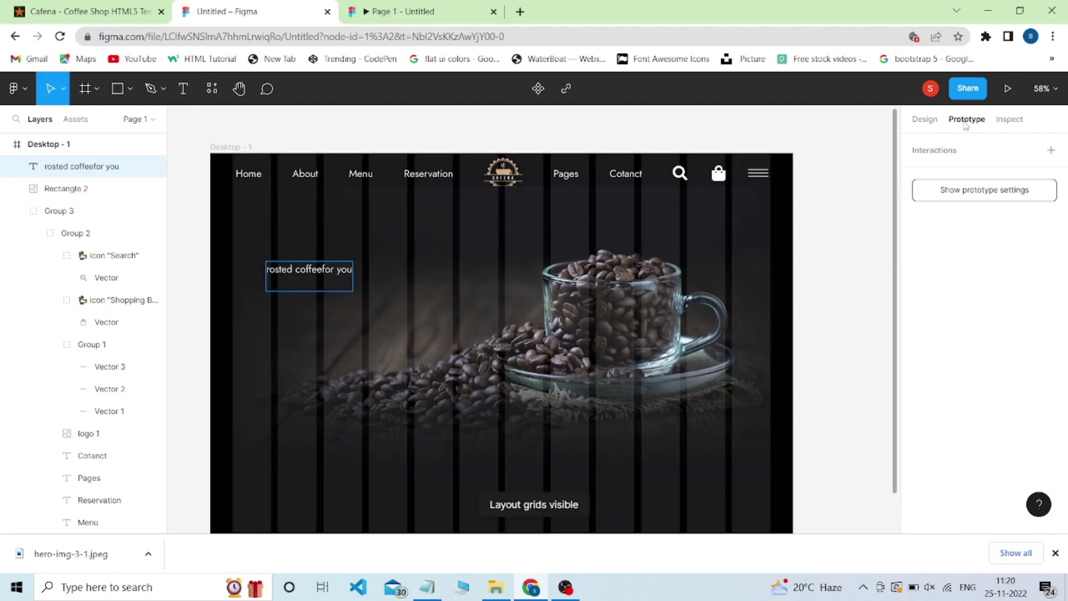
# Replace the pasted heading text with uppercase 'ROSTED COFFEE FOR YOU'.
pyautogui.click(139, 12)
pyautogui.click(225, 17)
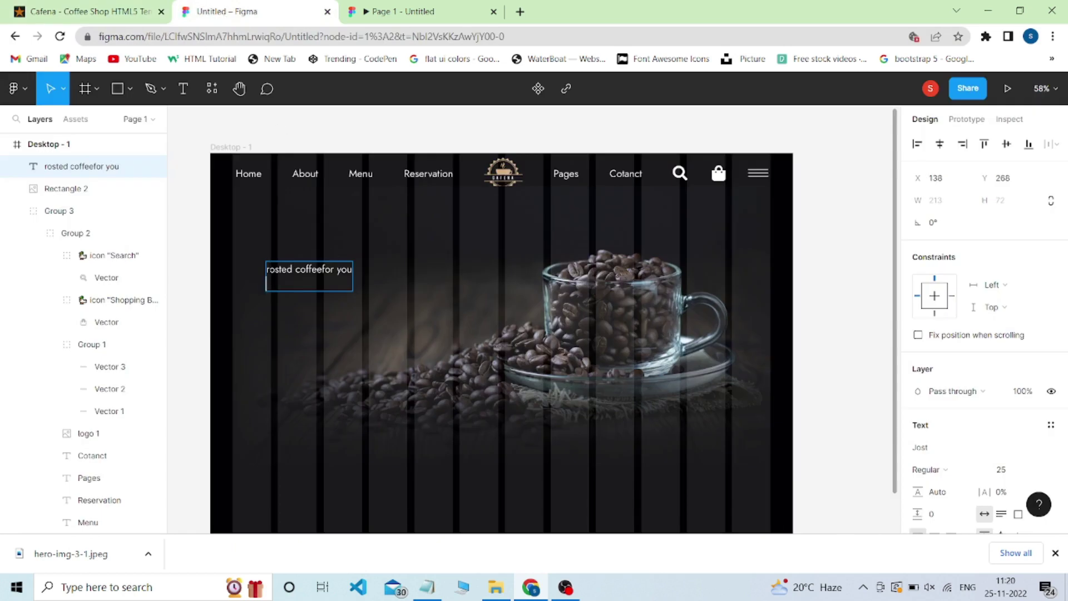
pyautogui.moveTo(268, 270); pyautogui.dragTo(352, 270)
pyautogui.press('BackSpace')
pyautogui.write('ROSTED COFFEE')
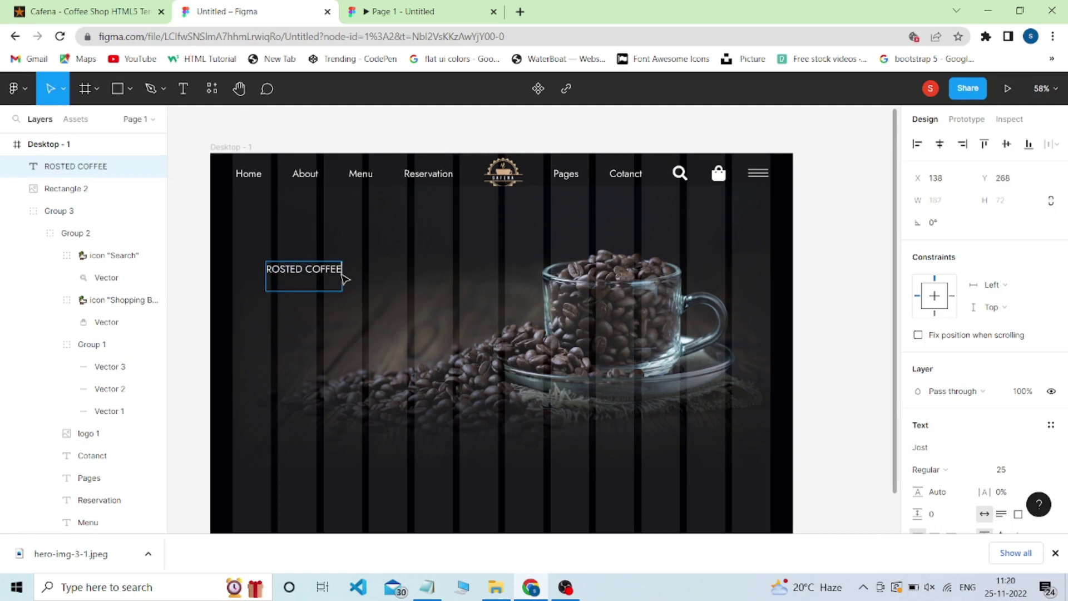
pyautogui.write(' FOR YOU')
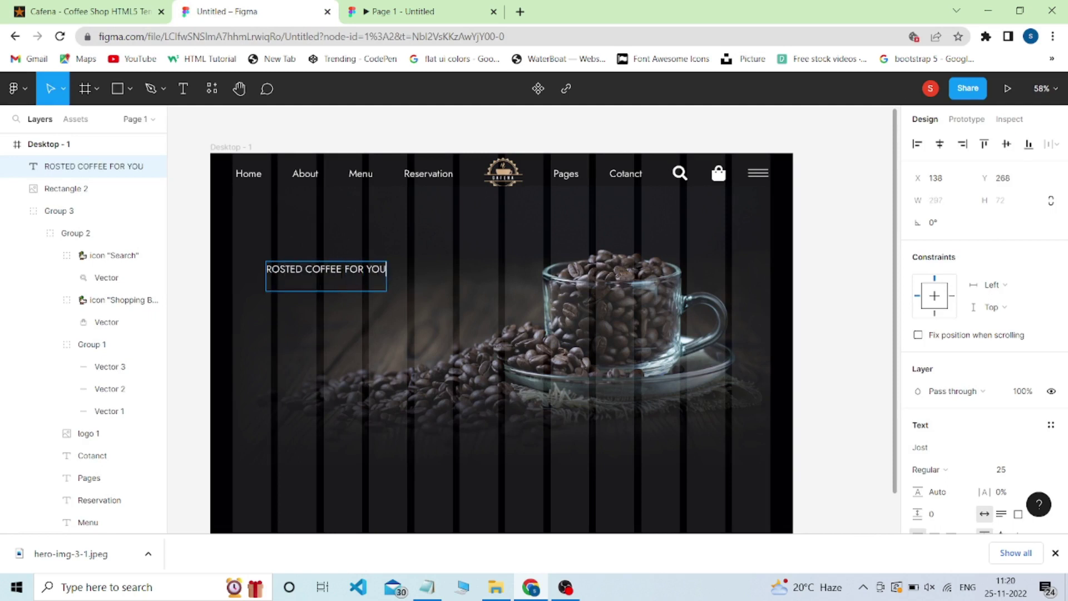
pyautogui.press('Escape')
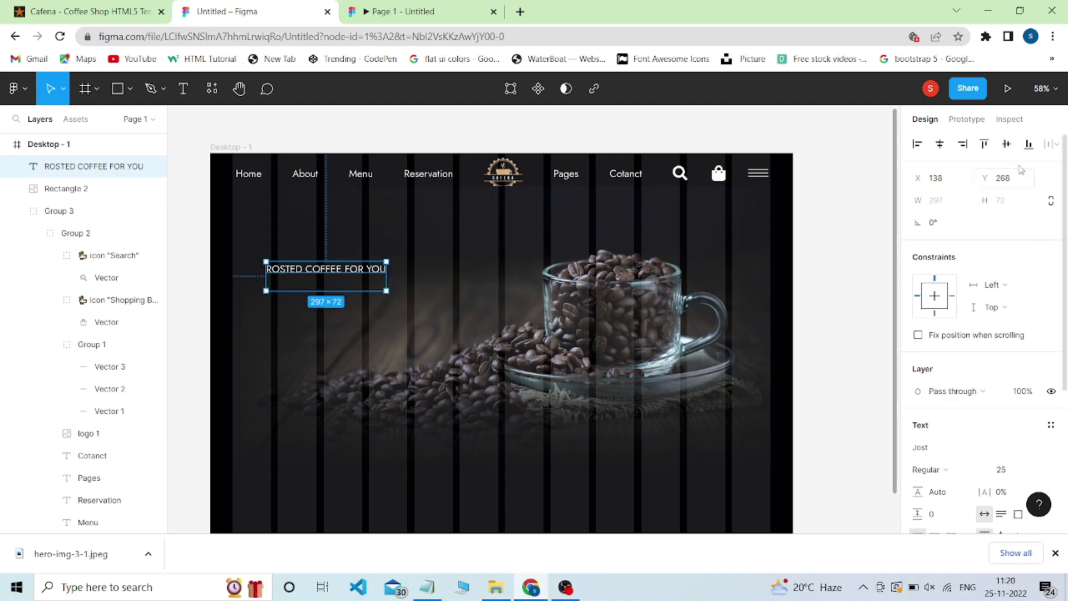
# Set the heading to size 50 and bold, wrapped and moved to the hero's left edge.
pyautogui.click(1011, 470)
pyautogui.write('50')
pyautogui.press('Return')
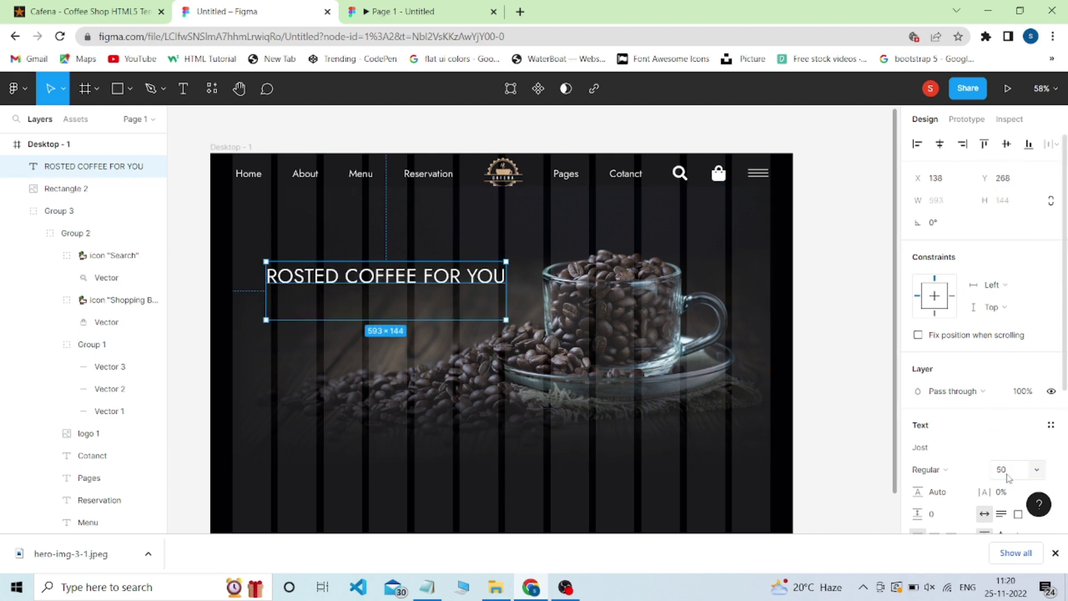
pyautogui.moveTo(503, 293); pyautogui.dragTo(426, 293)
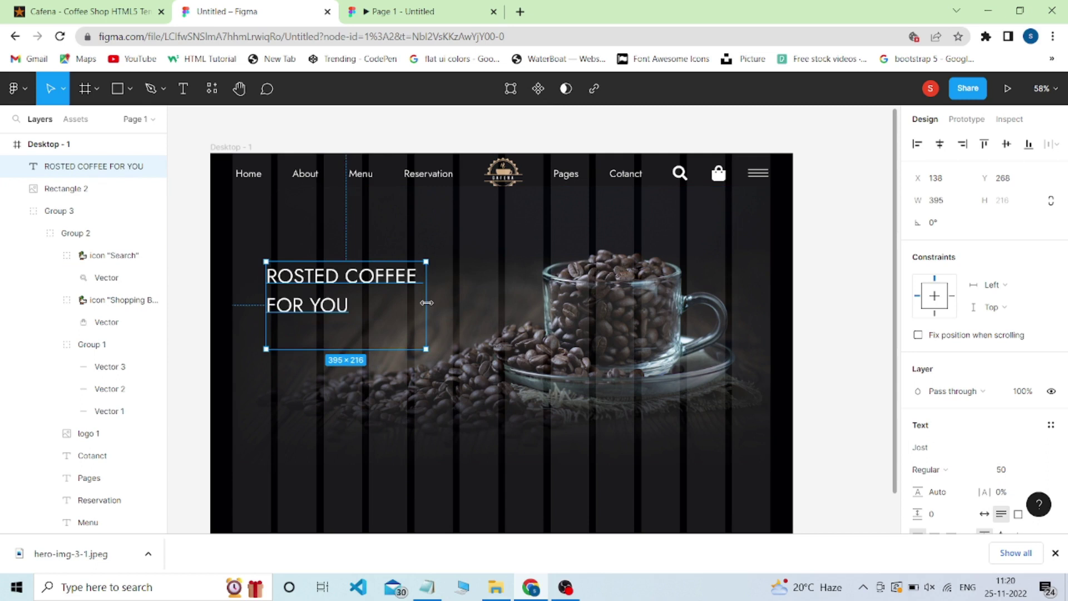
pyautogui.moveTo(351, 278); pyautogui.dragTo(322, 282)
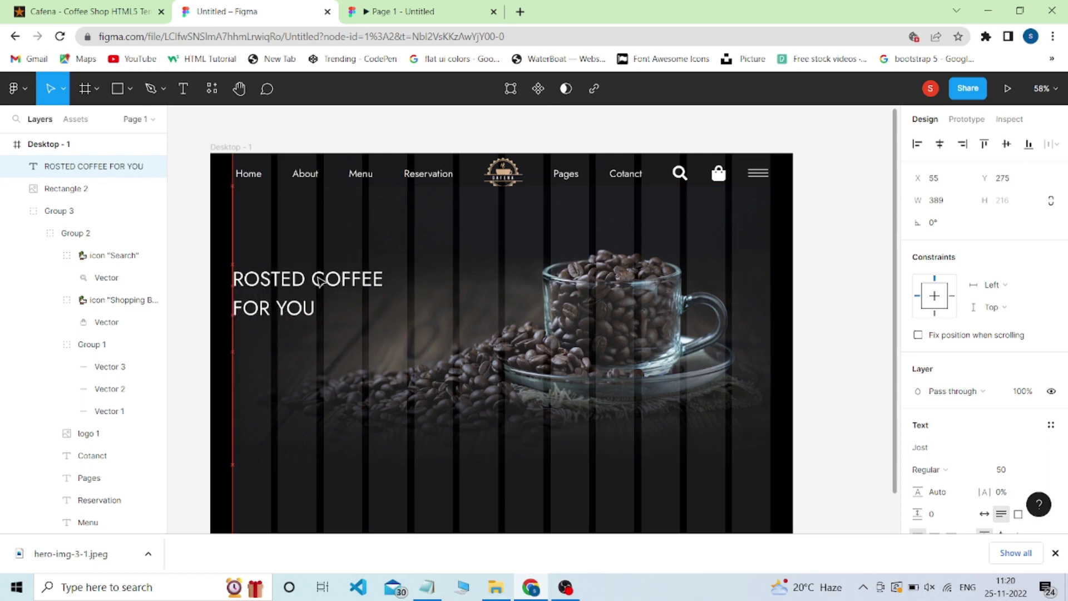
pyautogui.scroll(-1, 961, 419)
pyautogui.click(926, 399)
pyautogui.click(941, 289)
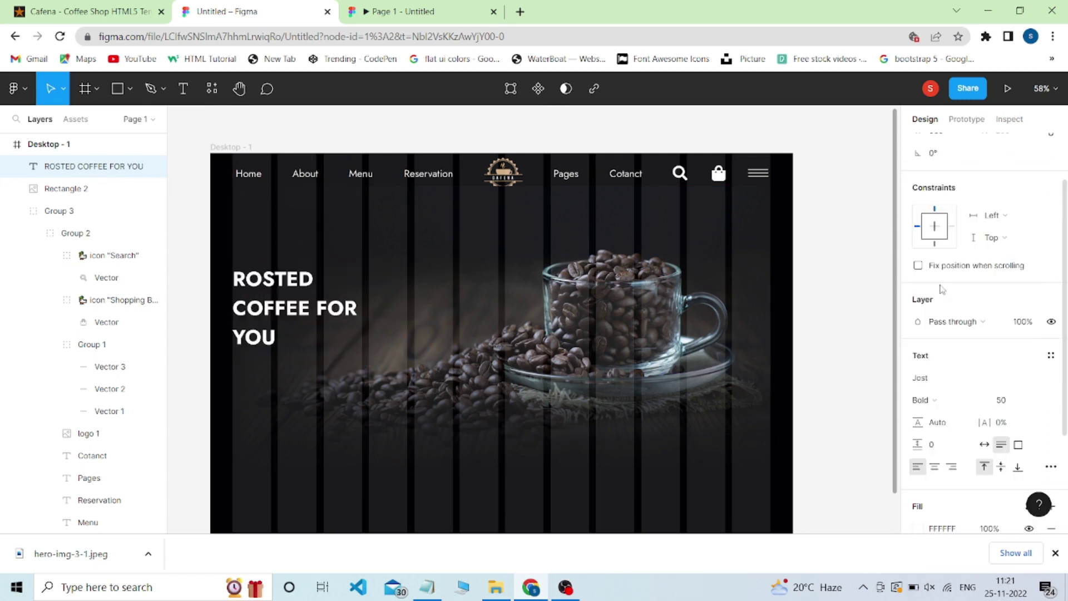
# Raise the heading font to 74 and widen its box to 683×321 over two lines.
pyautogui.click(330, 286)
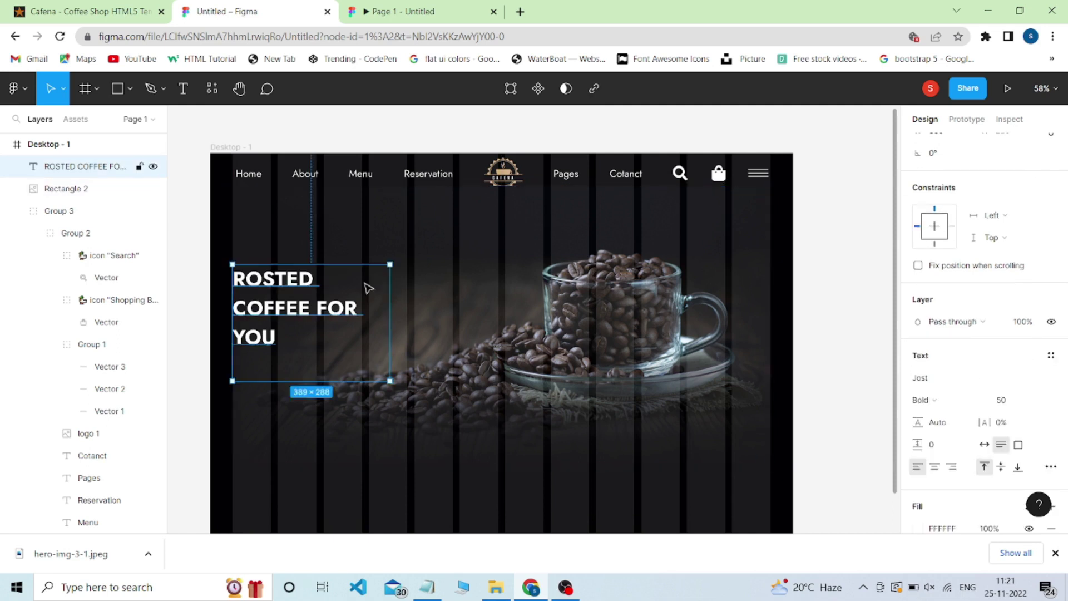
pyautogui.moveTo(390, 381); pyautogui.dragTo(413, 351)
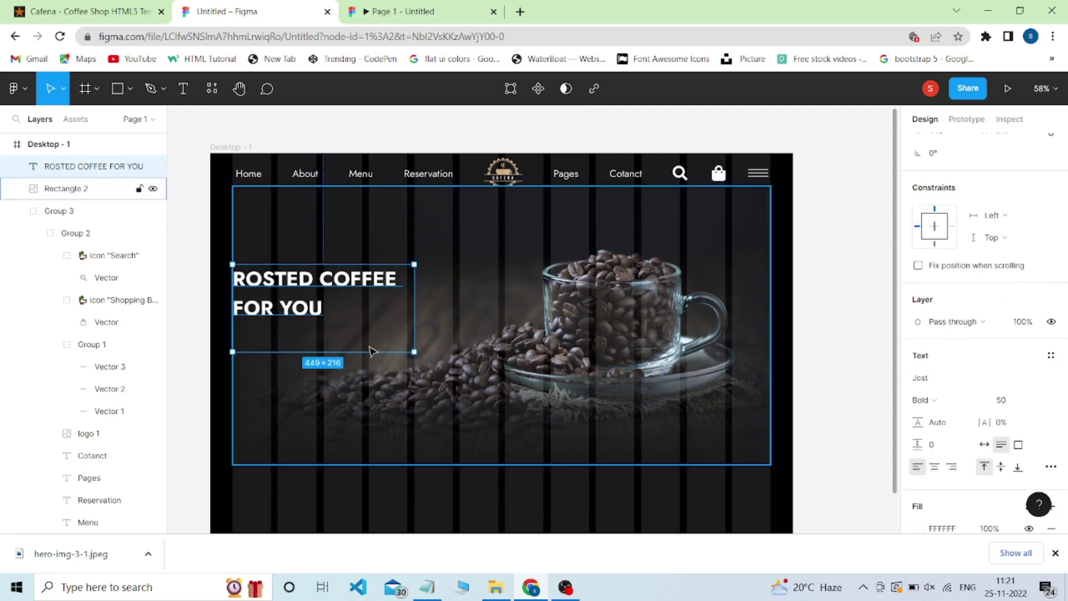
pyautogui.click(1003, 399)
pyautogui.press('Up')
pyautogui.press('Up')
pyautogui.press('Up')
pyautogui.press('Up')
pyautogui.press('Up')
pyautogui.press('Up')
pyautogui.press('Up')
pyautogui.press('Up')
pyautogui.press('Up')
pyautogui.press('Up')
pyautogui.press('Up')
pyautogui.press('Up')
pyautogui.press('Up')
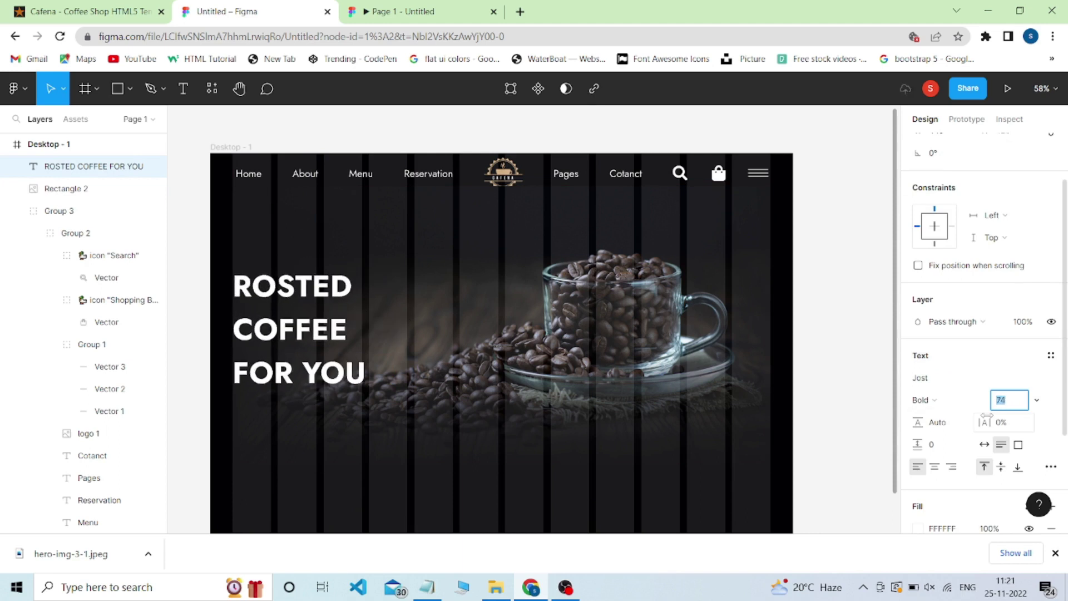
pyautogui.moveTo(418, 328); pyautogui.dragTo(509, 329)
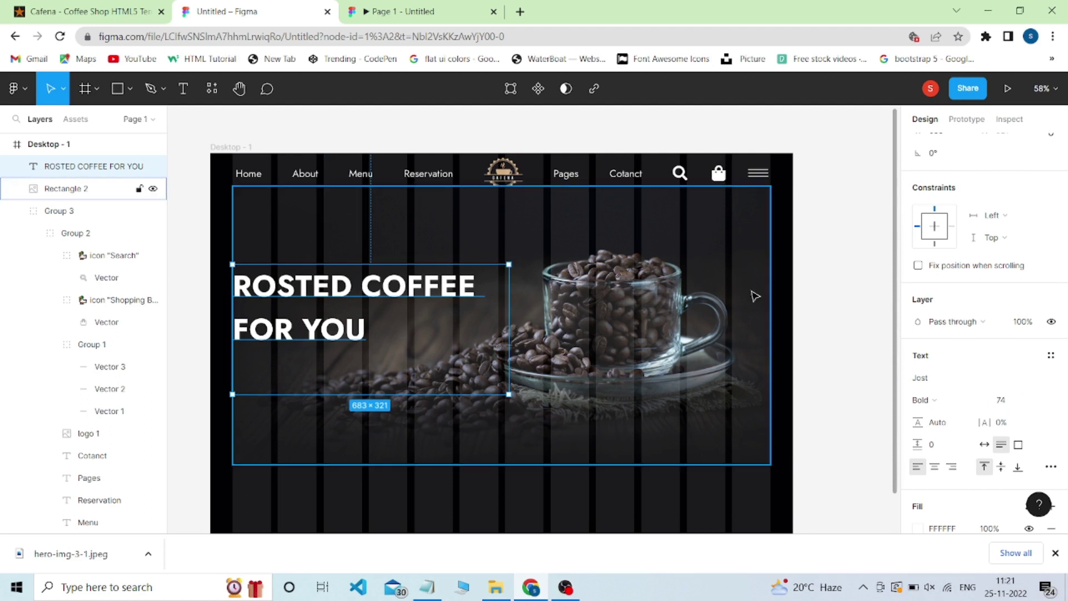
pyautogui.click(702, 278)
pyautogui.click(319, 287)
pyautogui.click(394, 285)
pyautogui.keyDown('shift'); pyautogui.click(393, 285); pyautogui.keyUp('shift')
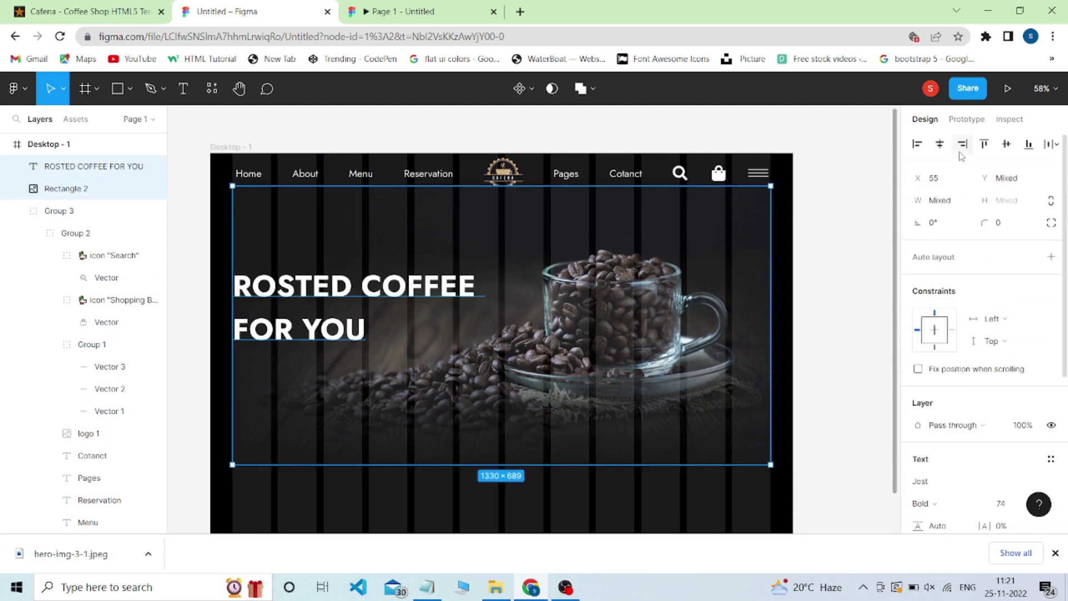
# Group the heading with Rectangle 2 and move the group down from Y 81 to 88.
pyautogui.click(1006, 144)
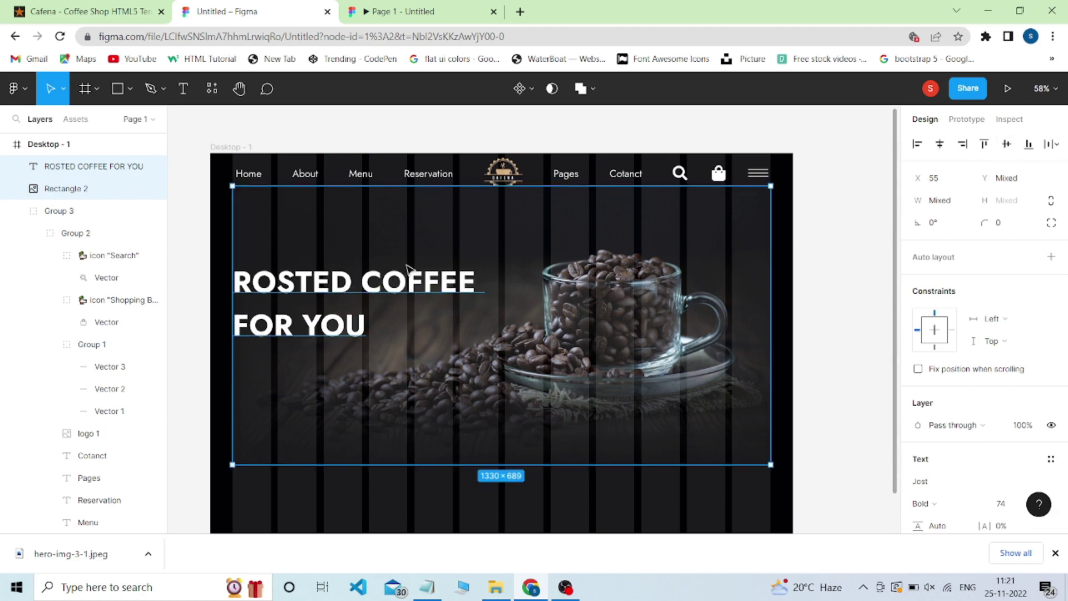
pyautogui.click(615, 235)
pyautogui.keyDown('shift'); pyautogui.click(337, 297); pyautogui.keyUp('shift')
pyautogui.hotkey('ctrl', 'g')
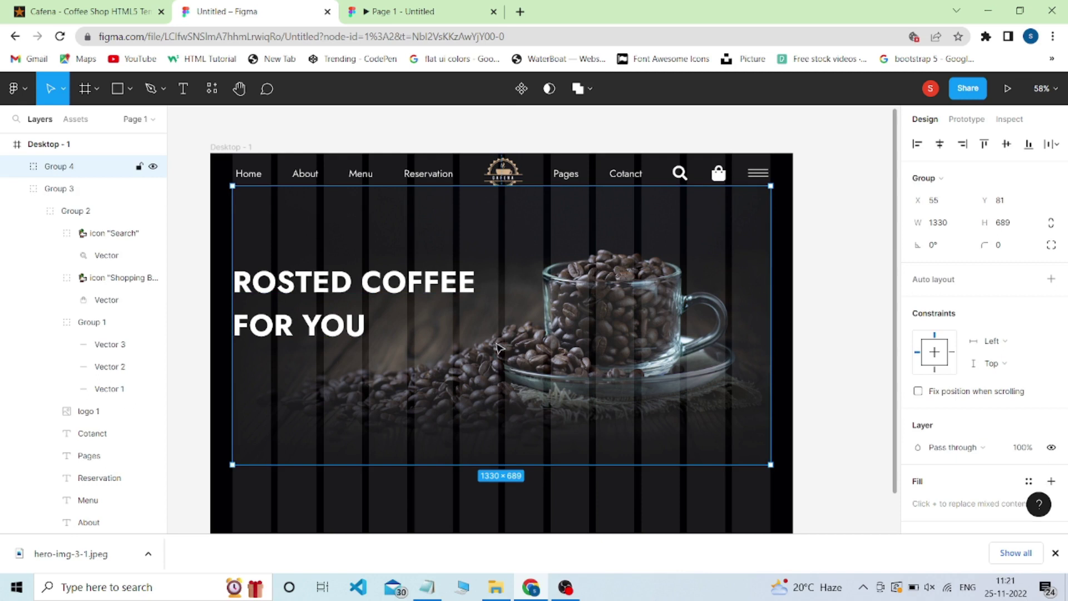
pyautogui.moveTo(497, 348); pyautogui.dragTo(496, 352)
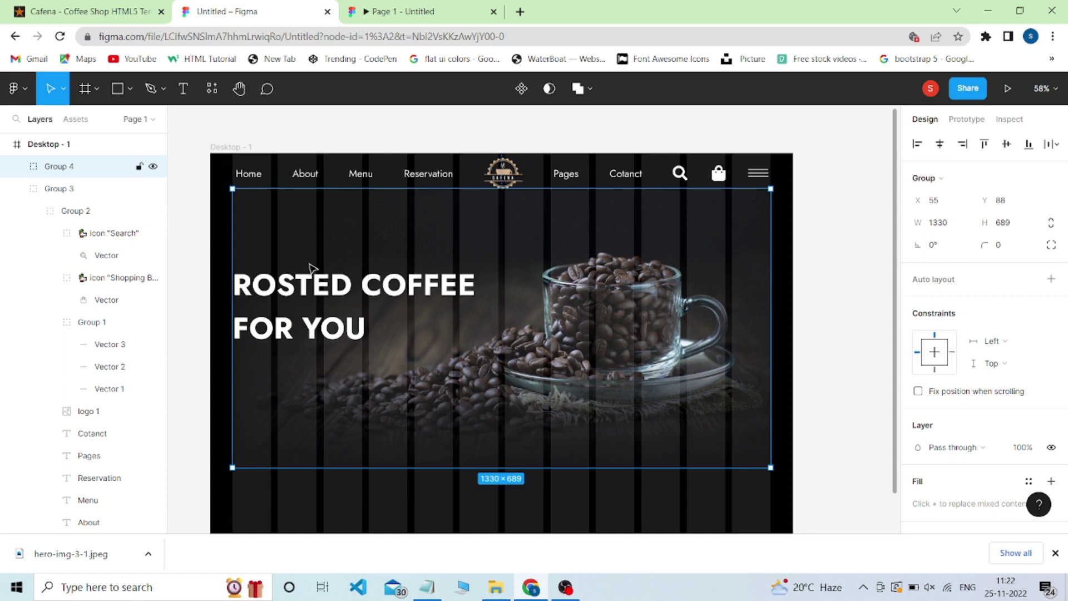
# Ungroup them so the heading and Rectangle 2 are separate layers again.
pyautogui.hotkey('ctrl', 'shift', 'g')
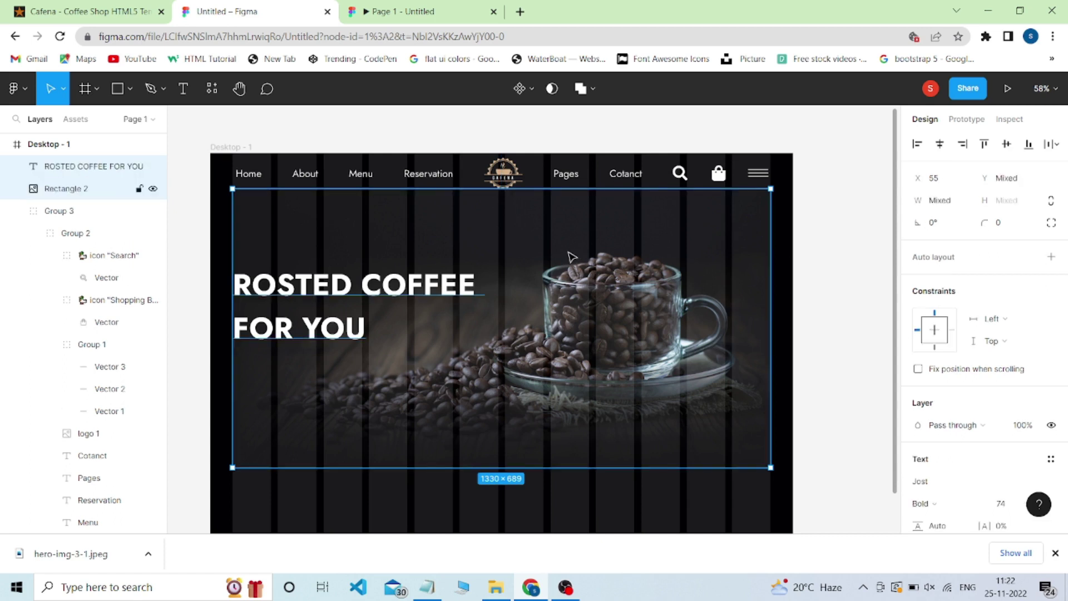
pyautogui.click(491, 248)
pyautogui.click(83, 166)
pyautogui.click(68, 189)
pyautogui.click(78, 166)
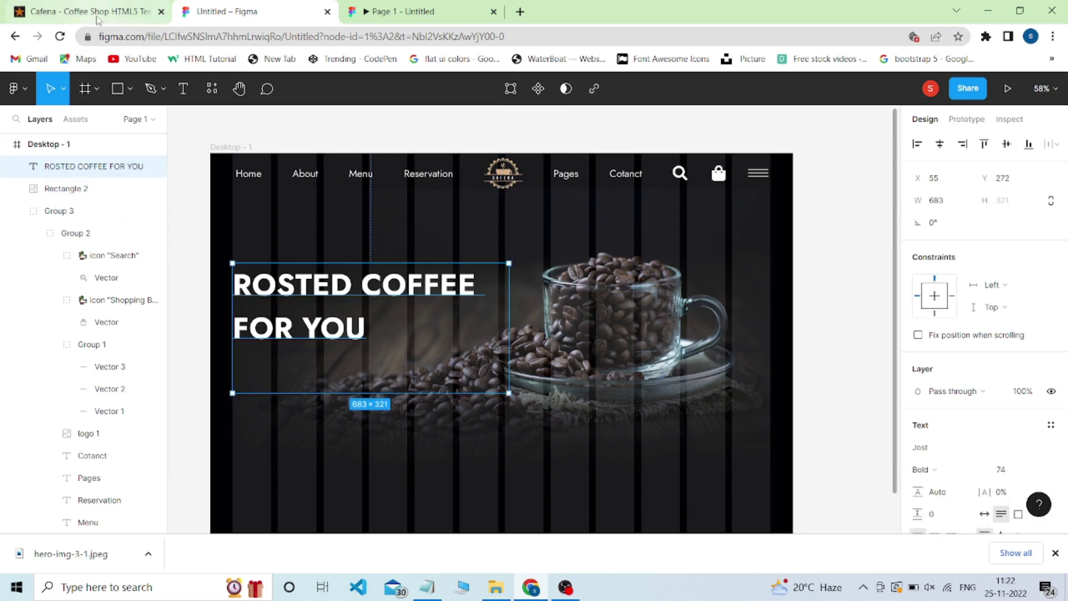
pyautogui.click(84, 11)
# Copy the coffee-brewing paragraph from the Cafena site and paste it below the heading.
pyautogui.moveTo(305, 314); pyautogui.dragTo(40, 300)
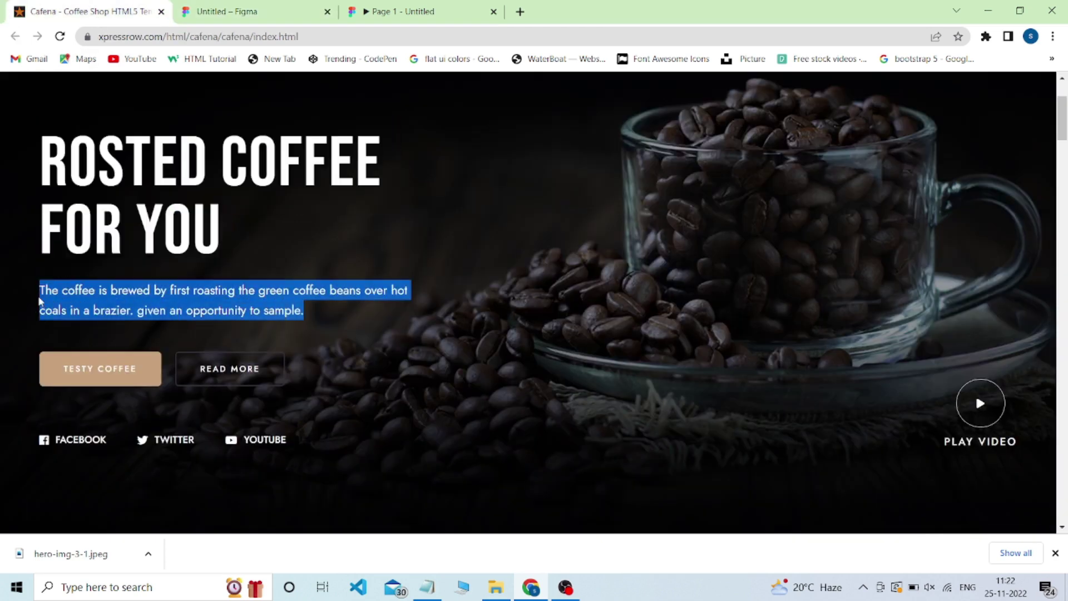
pyautogui.click(253, 11)
pyautogui.doubleClick(308, 304)
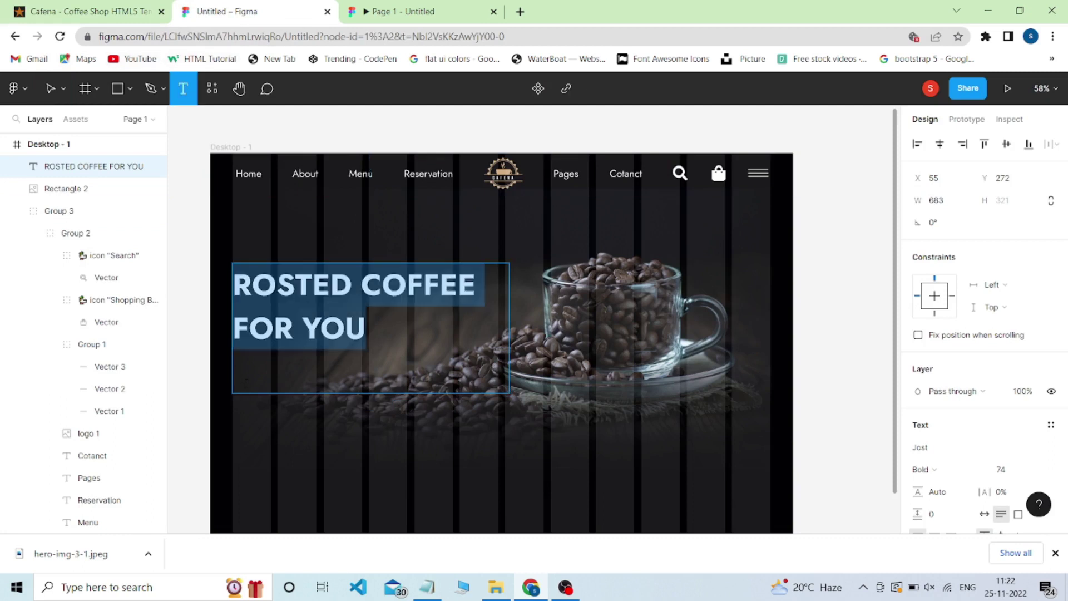
pyautogui.click(246, 380)
pyautogui.click(251, 418)
pyautogui.hotkey('ctrl', 'v')
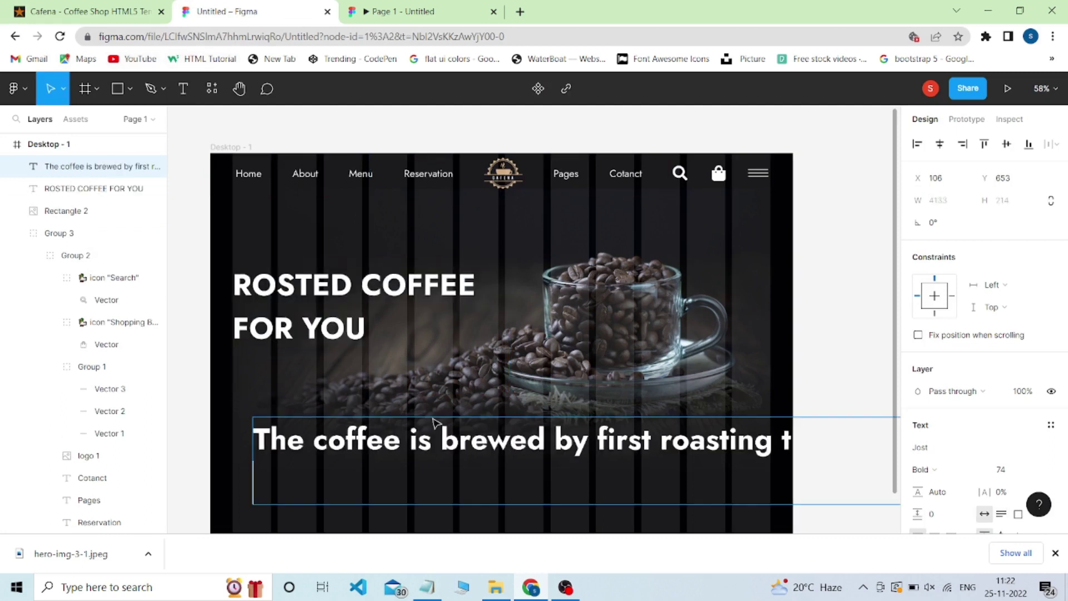
# Set the paragraph's font size to 22.
pyautogui.click(1004, 471)
pyautogui.write('2')
pyautogui.press('Return')
pyautogui.press('Escape')
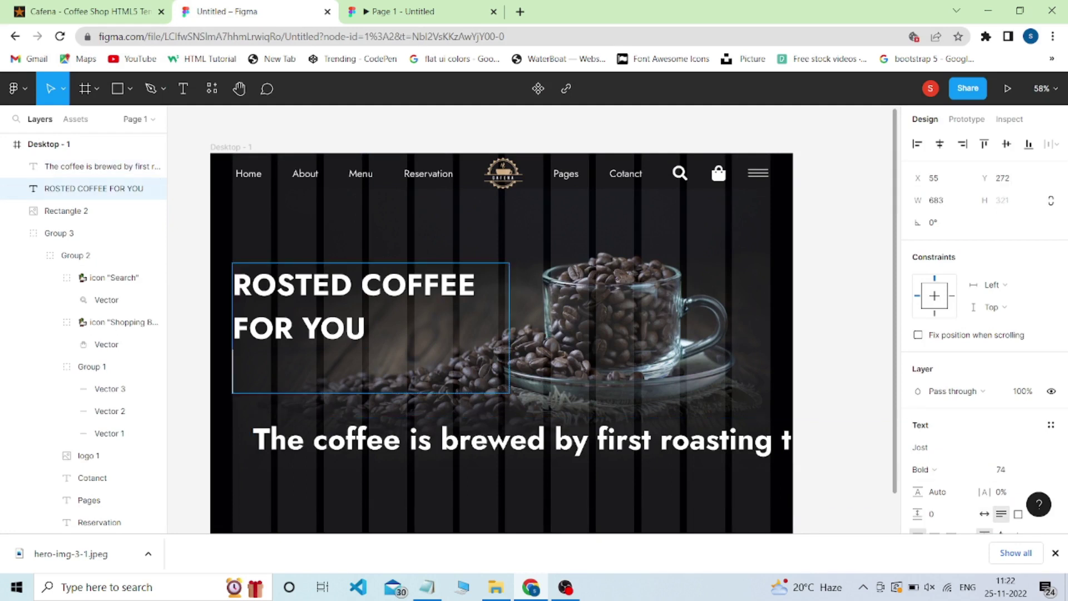
pyautogui.click(1008, 470)
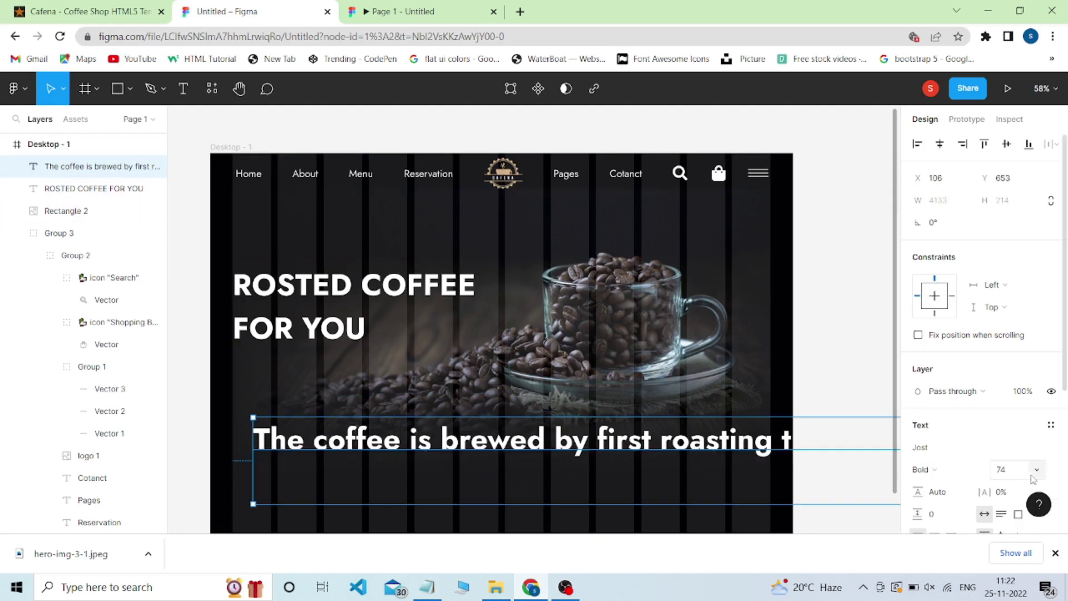
pyautogui.write('2')
pyautogui.press('Return')
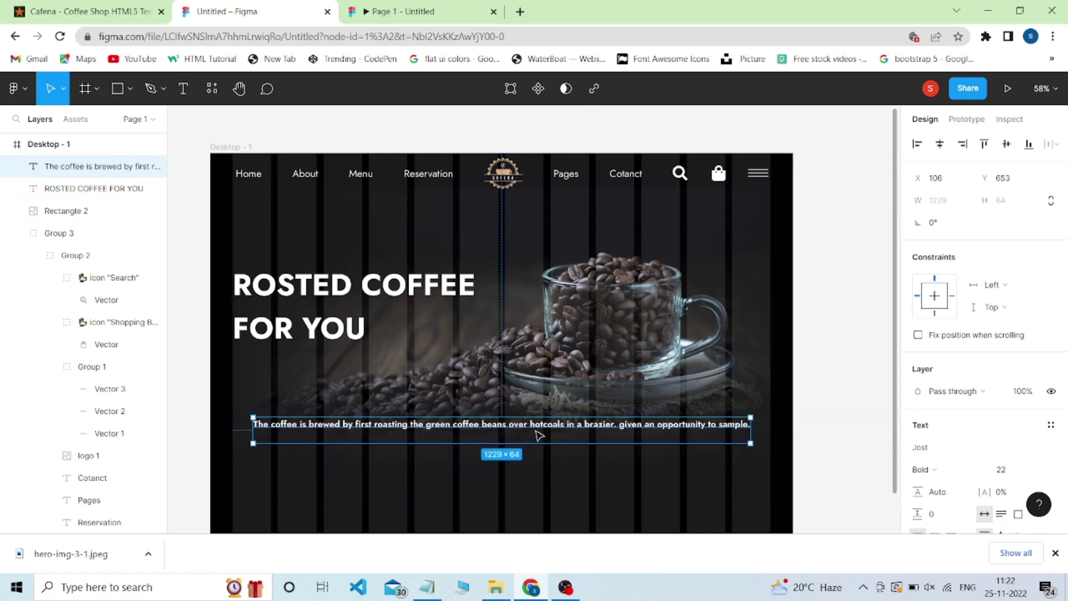
pyautogui.click(89, 11)
pyautogui.click(289, 11)
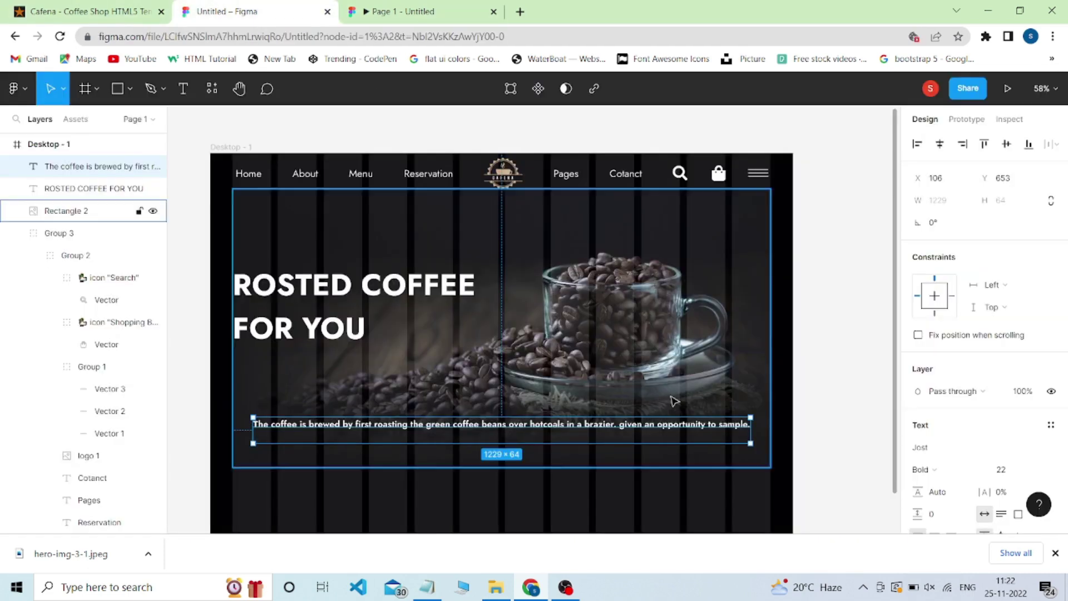
# Make the paragraph an auto-height box 650 wide, wrapped to two lines under the heading.
pyautogui.moveTo(753, 437)
pyautogui.mouseDown()
pyautogui.moveTo(498, 429)
pyautogui.moveTo(488, 378)
pyautogui.mouseUp()
pyautogui.click(344, 356)
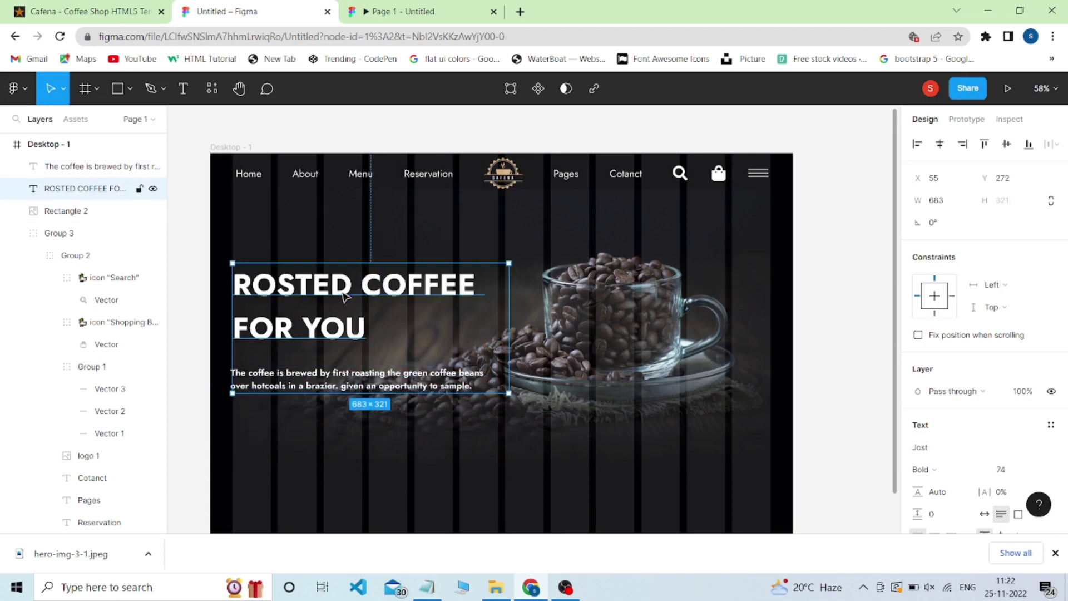
pyautogui.click(335, 395)
pyautogui.doubleClick(328, 397)
pyautogui.scroll(-3, 1020, 374)
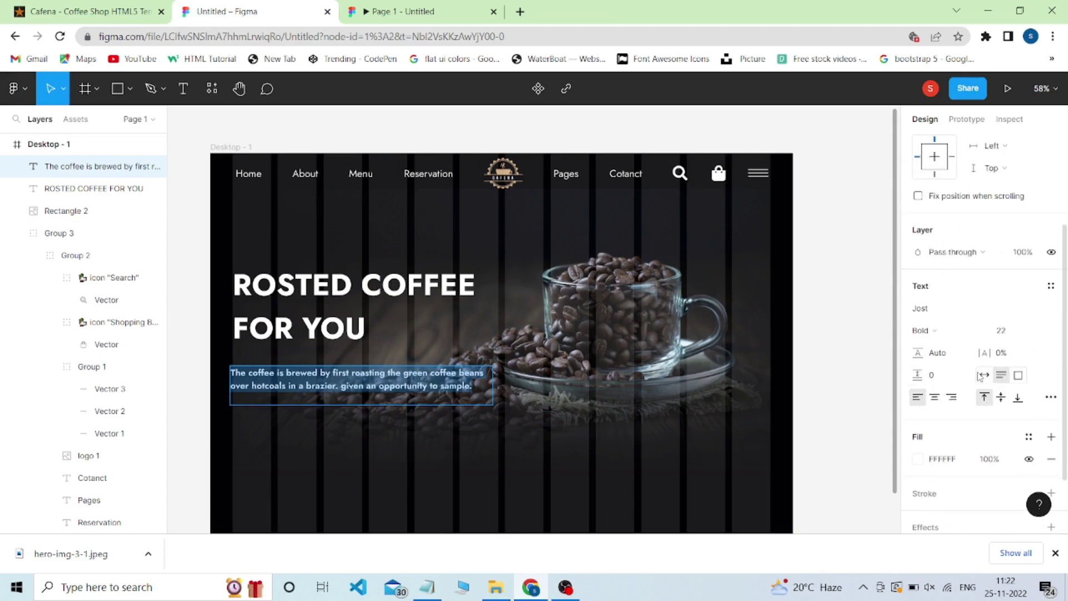
pyautogui.click(983, 375)
pyautogui.click(1019, 376)
pyautogui.click(1001, 376)
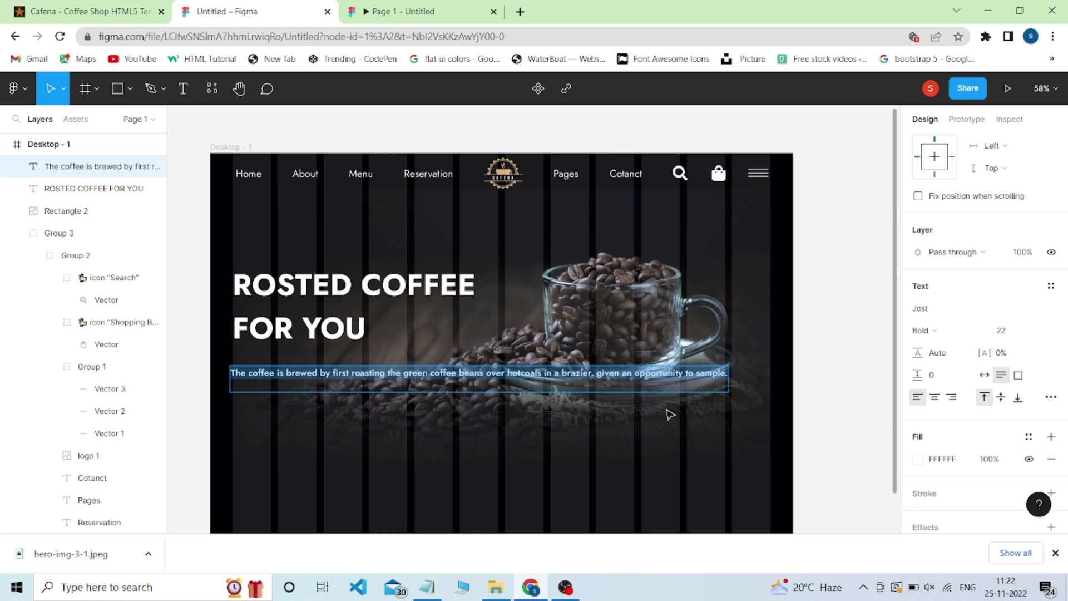
pyautogui.moveTo(728, 380)
pyautogui.mouseDown()
pyautogui.moveTo(472, 375)
pyautogui.moveTo(494, 376)
pyautogui.mouseUp()
pyautogui.moveTo(335, 380); pyautogui.dragTo(337, 365)
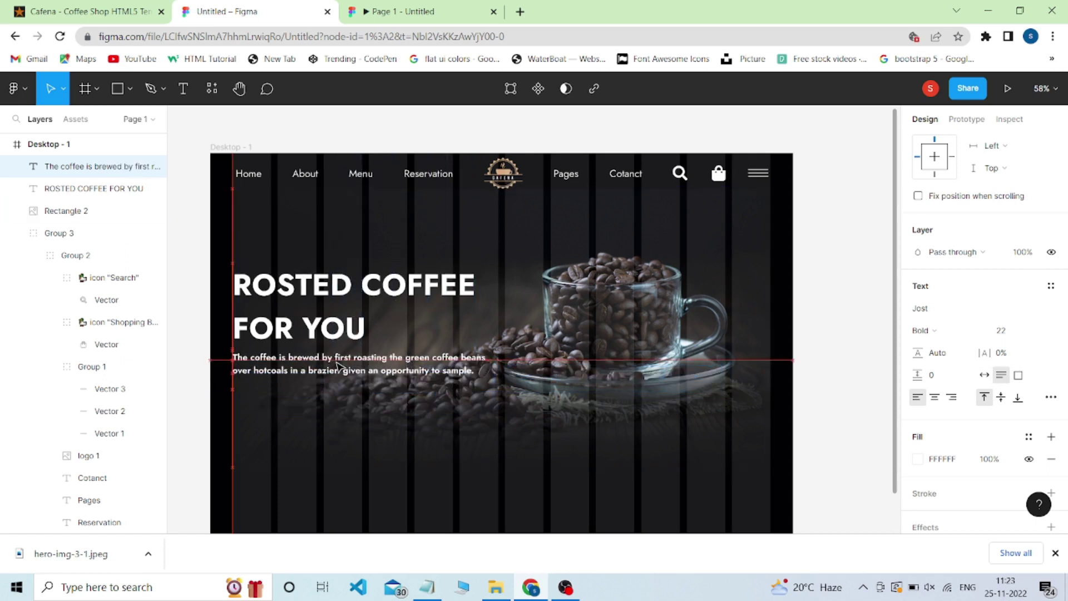
pyautogui.hotkey('ctrl', 'shift', 'Tab')
pyautogui.hotkey('ctrl', 'Tab')
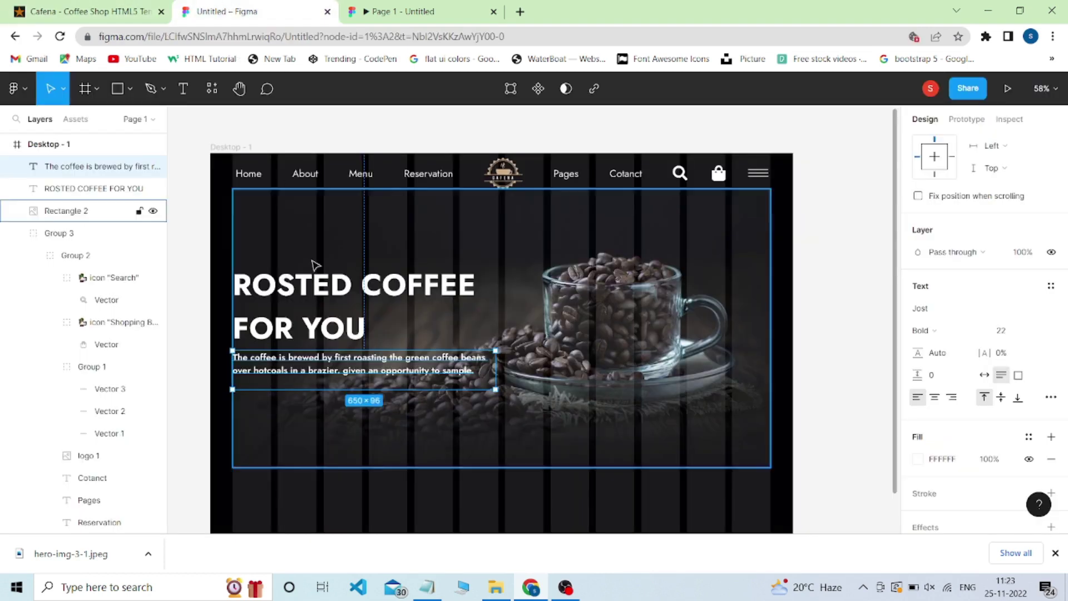
# Colour the paragraph grey A7A0A0 and nudge it slightly lower.
pyautogui.click(918, 458)
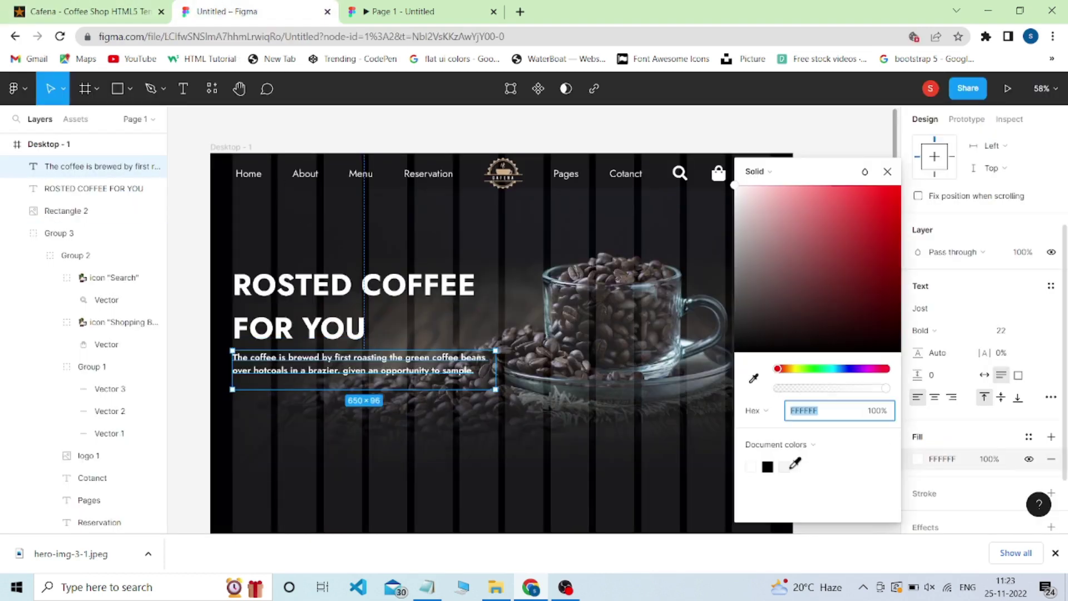
pyautogui.click(785, 467)
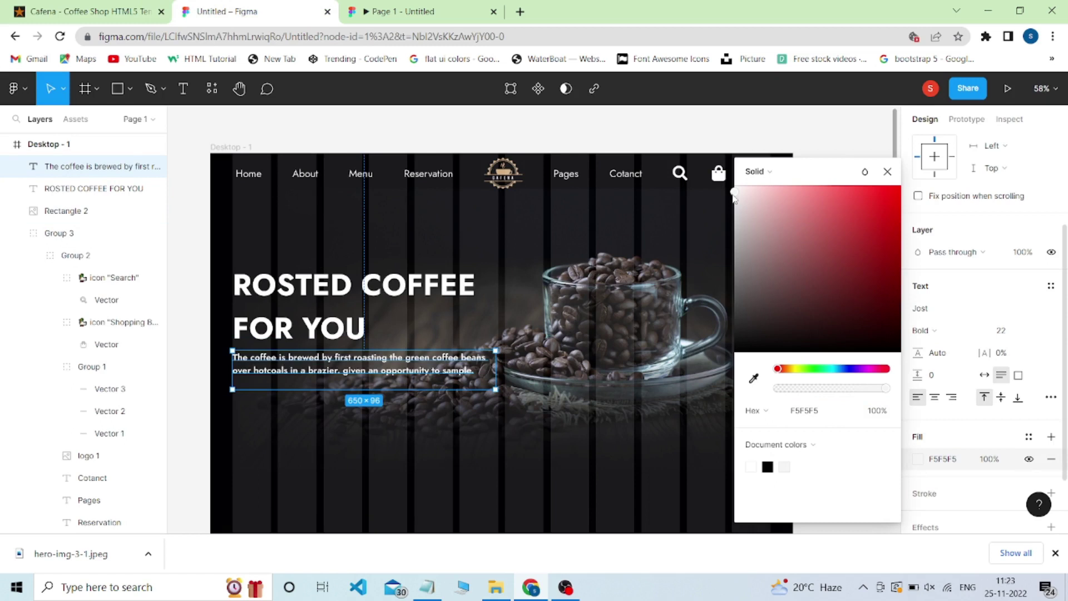
pyautogui.moveTo(734, 192); pyautogui.dragTo(741, 245)
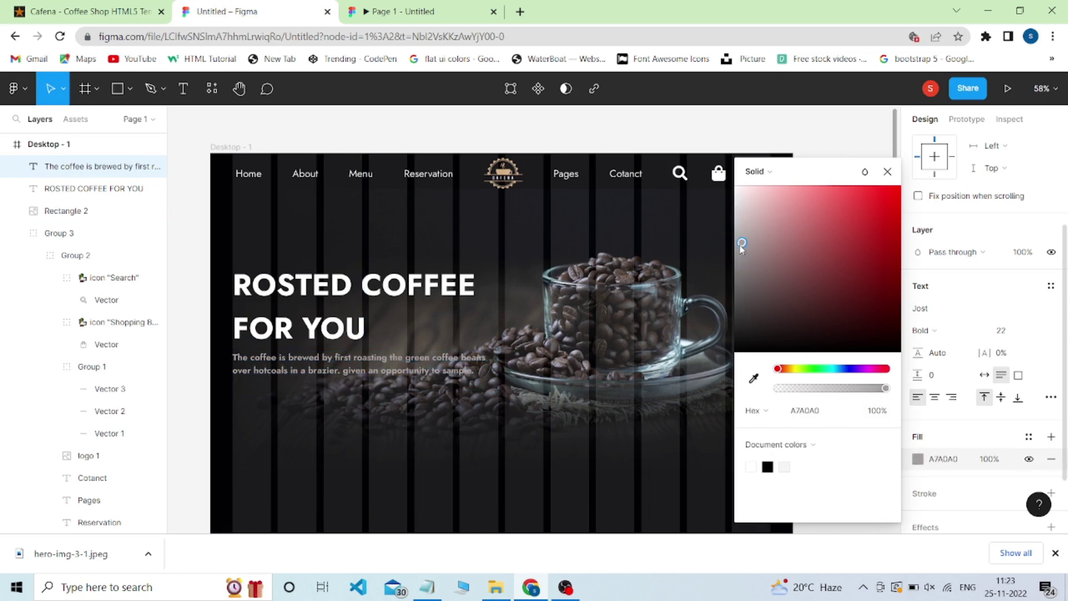
pyautogui.click(887, 171)
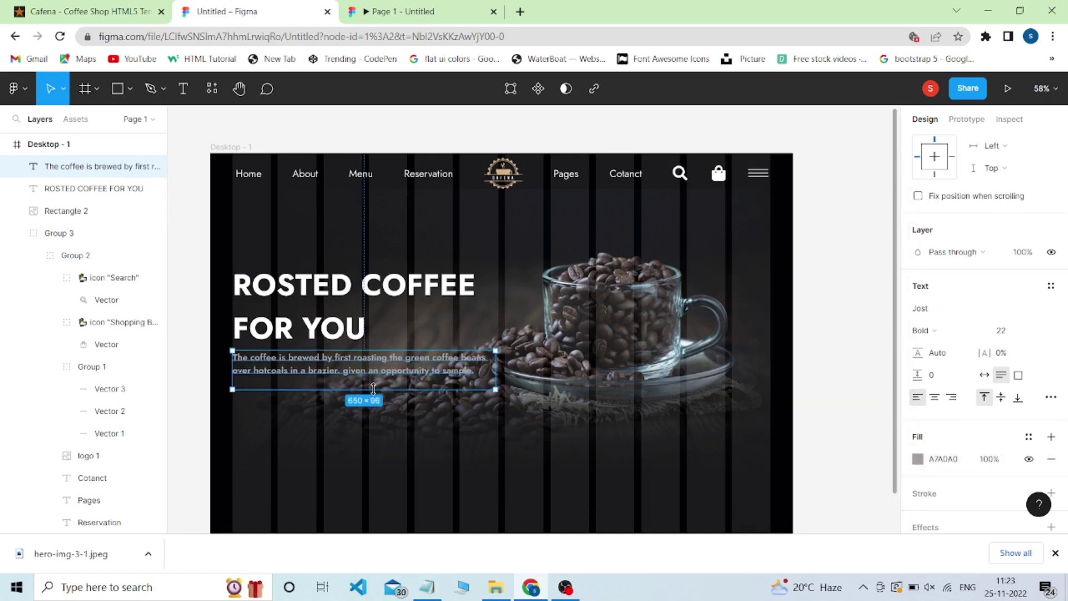
pyautogui.moveTo(375, 386); pyautogui.dragTo(375, 380)
pyautogui.click(378, 389)
pyautogui.click(381, 369)
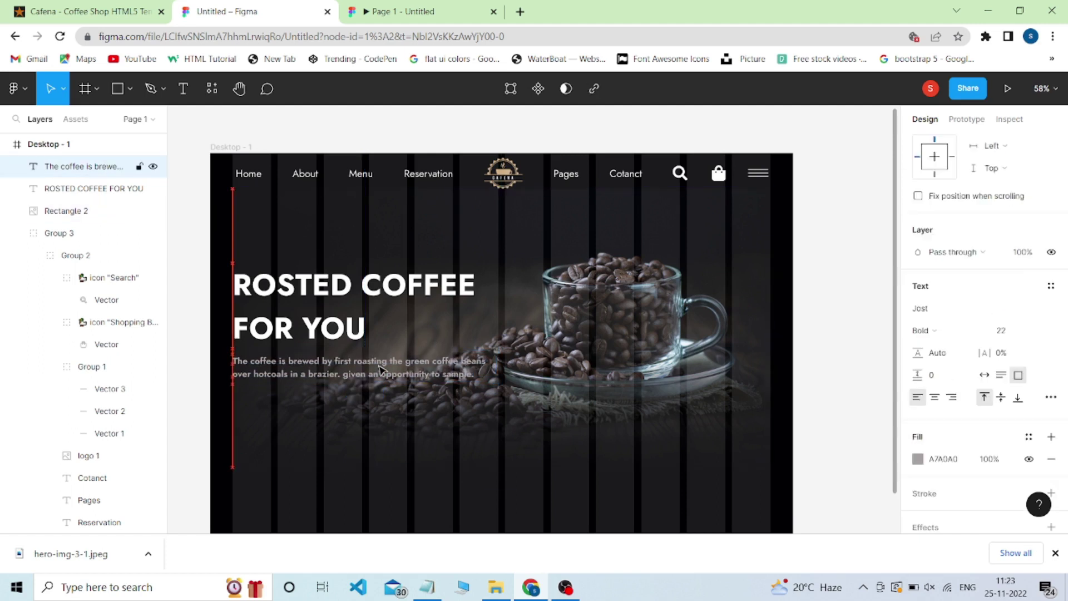
pyautogui.hotkey('shift', 'Down')
pyautogui.click(92, 13)
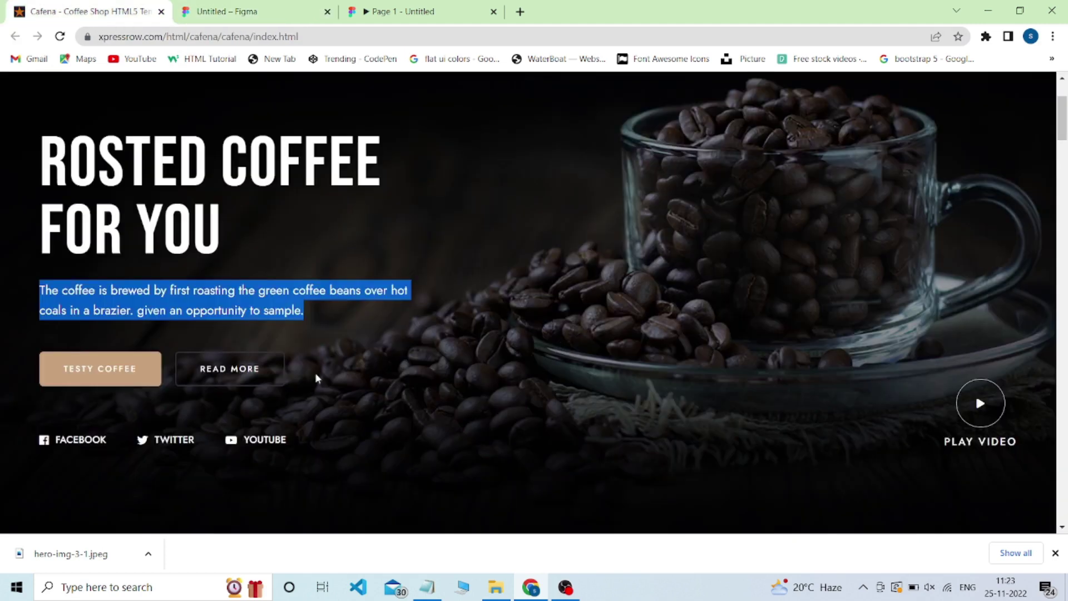
# Draw a button rectangle below the paragraph.
pyautogui.click(228, 11)
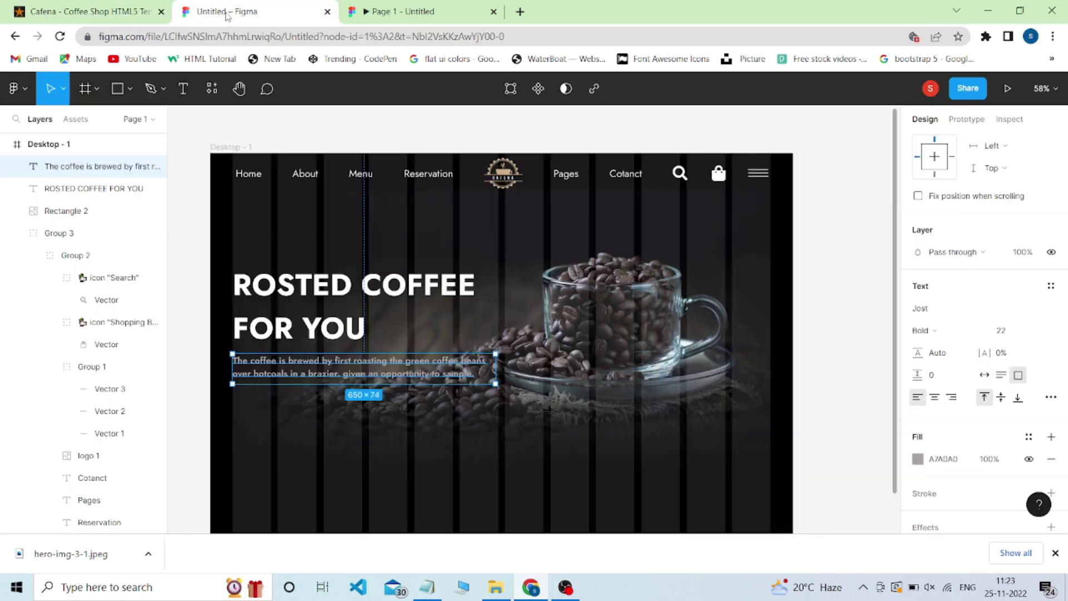
pyautogui.click(129, 89)
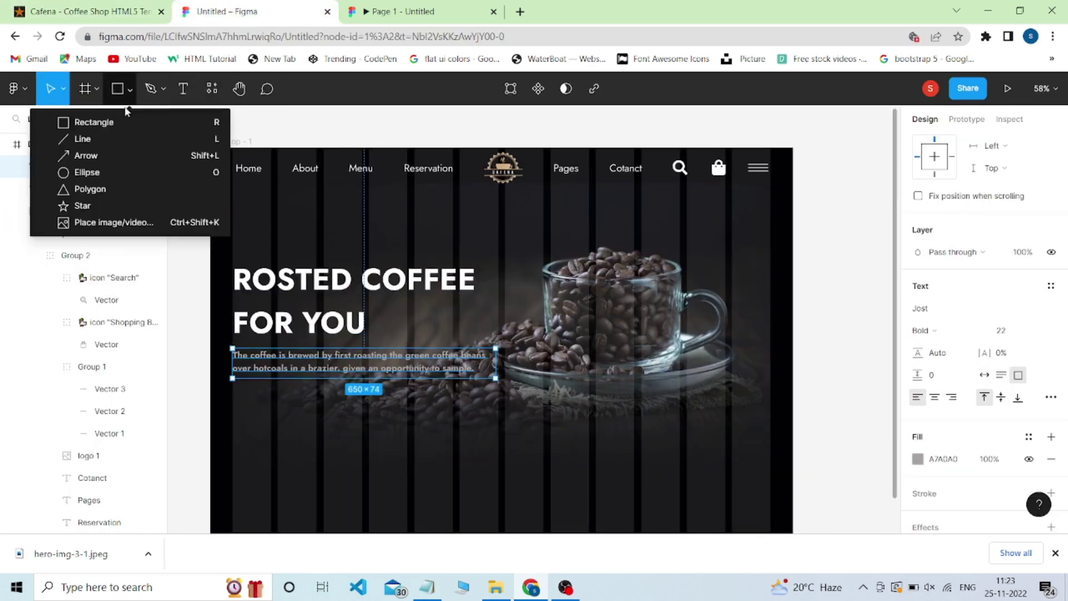
pyautogui.click(95, 119)
pyautogui.scroll(-1, 262, 304)
pyautogui.moveTo(244, 390); pyautogui.dragTo(361, 416)
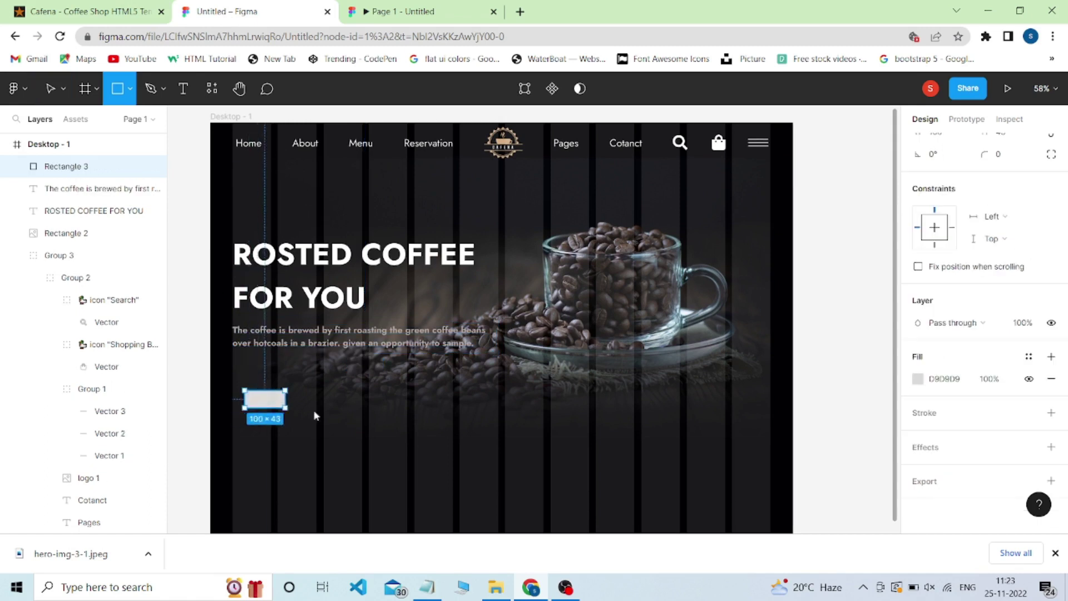
# Add the label 'TESTY COFFEE' on top of the button rectangle.
pyautogui.click(183, 88)
pyautogui.click(259, 398)
pyautogui.write('T')
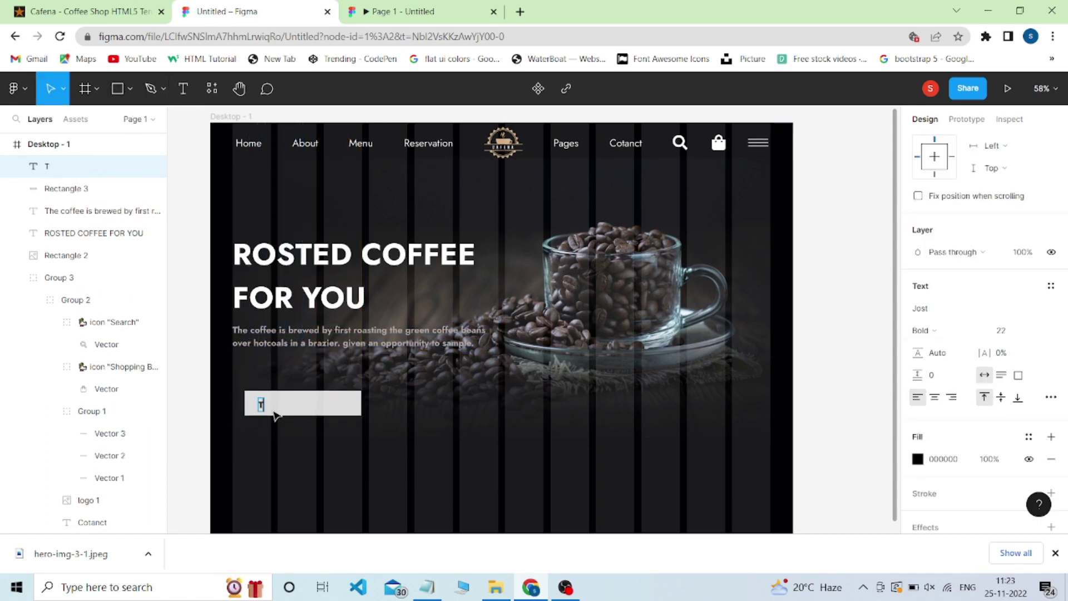
pyautogui.press('BackSpace')
pyautogui.press('BackSpace')
pyautogui.press('BackSpace')
pyautogui.write('TEASTY')
pyautogui.press('BackSpace')
pyautogui.write('COFFEE')
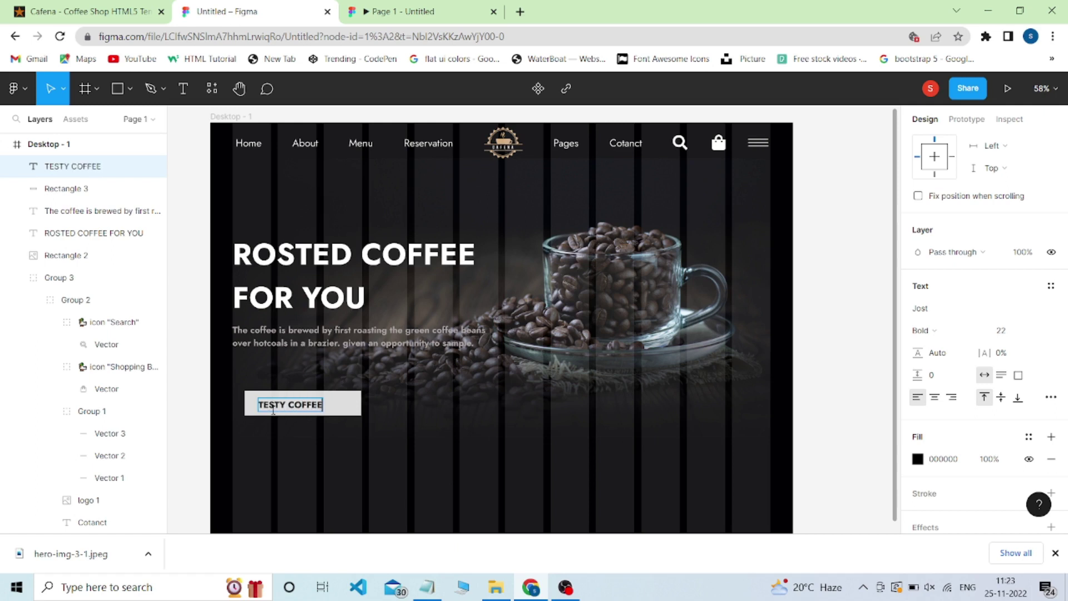
pyautogui.press('Escape')
# Centre the label horizontally and vertically in the button and set corner radius 12.
pyautogui.keyDown('shift'); pyautogui.click(352, 406); pyautogui.keyUp('shift')
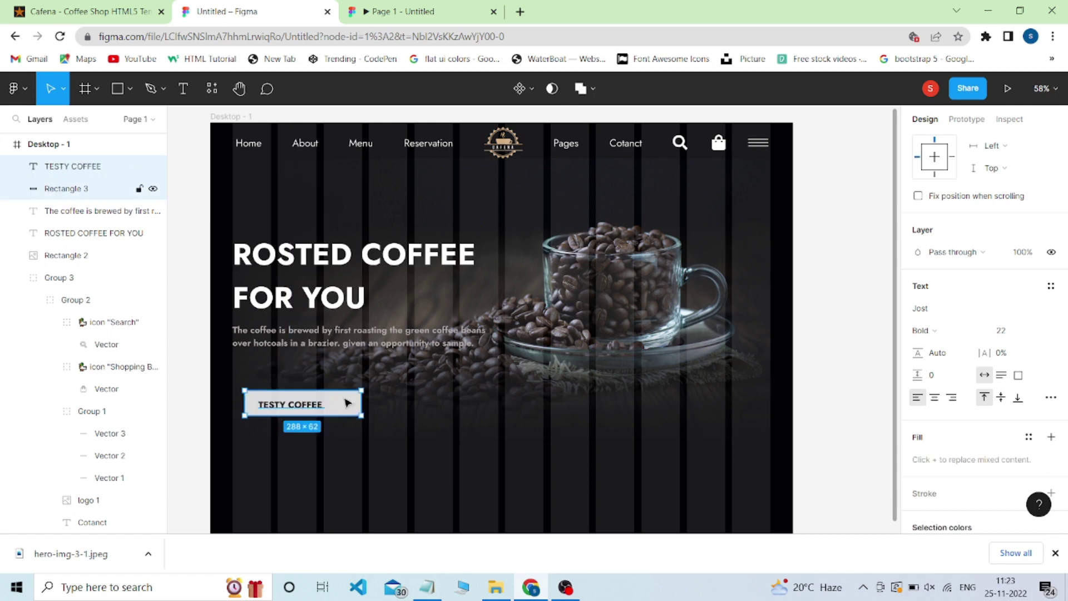
pyautogui.scroll(3, 939, 161)
pyautogui.click(939, 144)
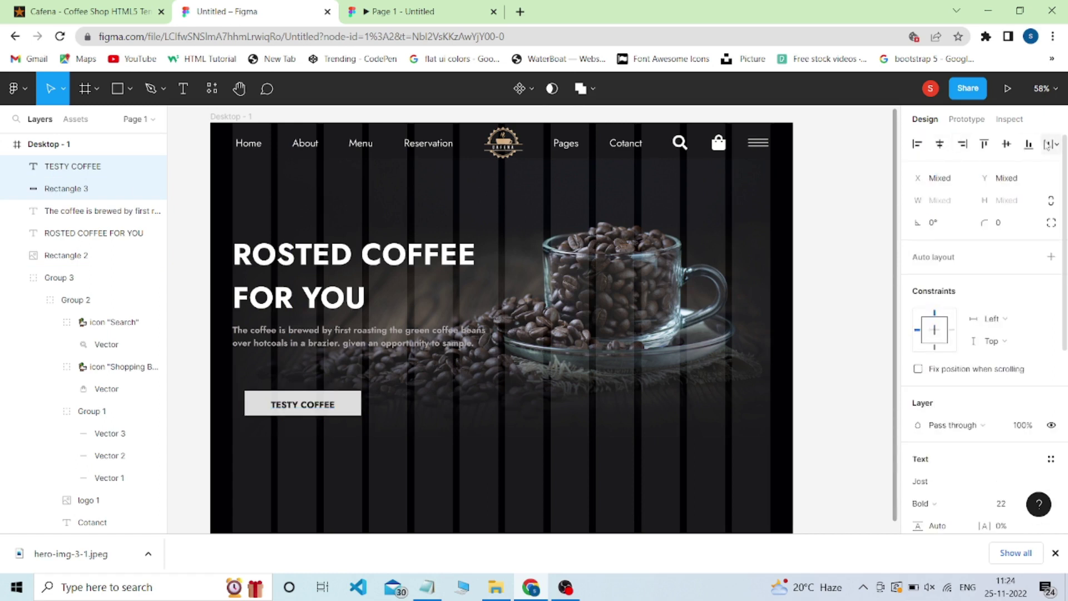
pyautogui.click(1006, 144)
pyautogui.click(1001, 223)
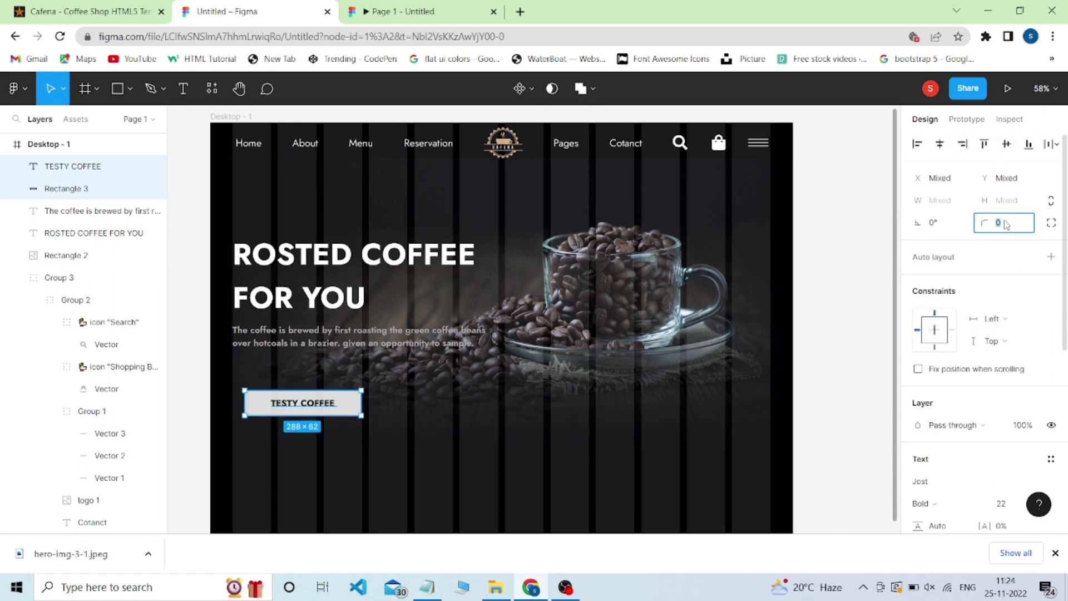
pyautogui.write('2')
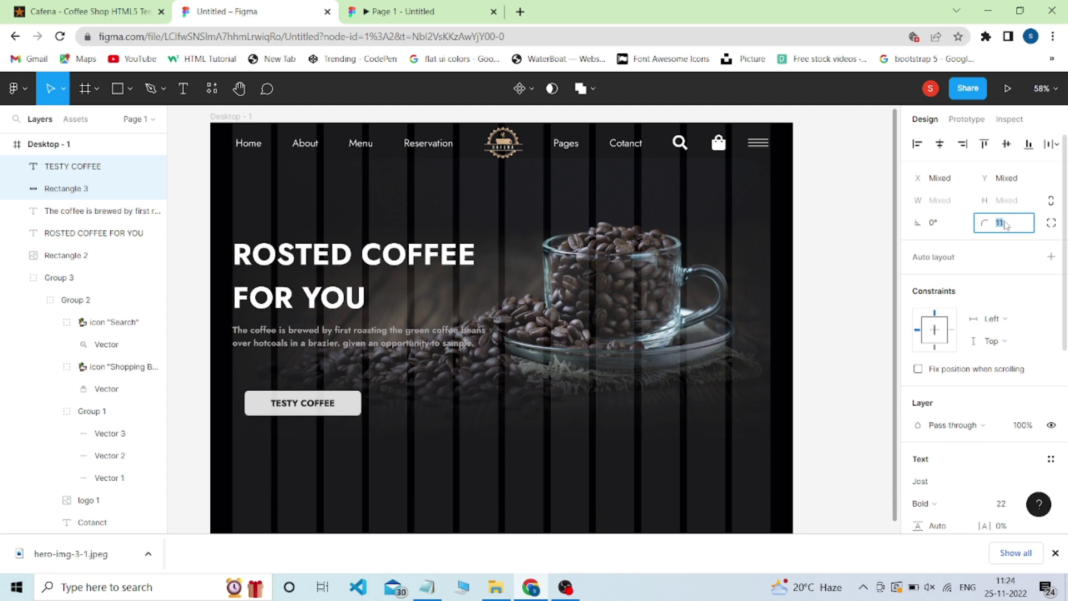
pyautogui.press('Return')
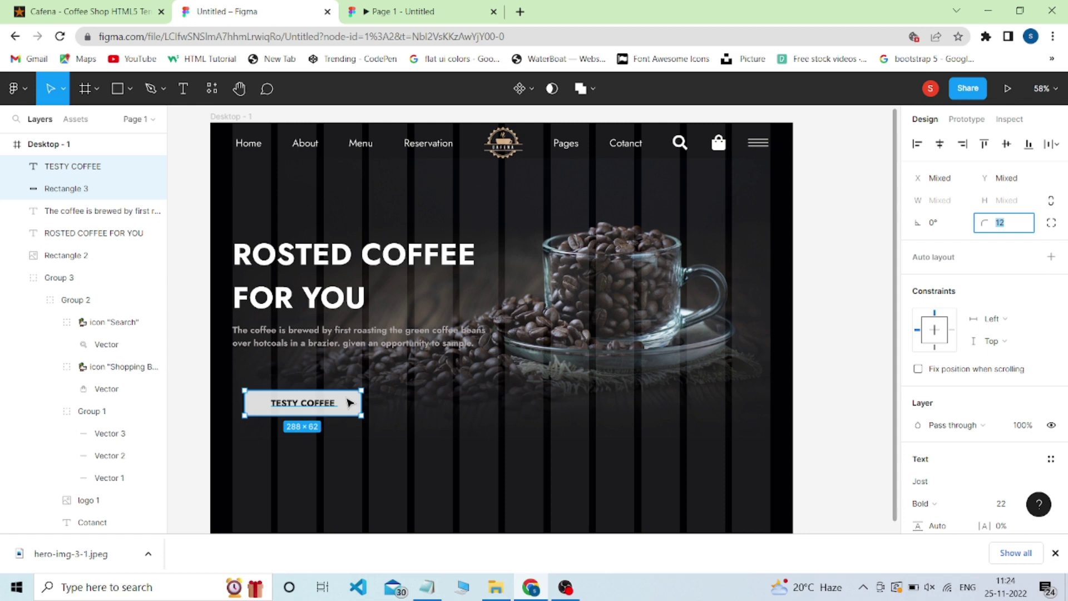
# Copy the reference site button's background colour #C7A17A using DevTools.
pyautogui.click(89, 11)
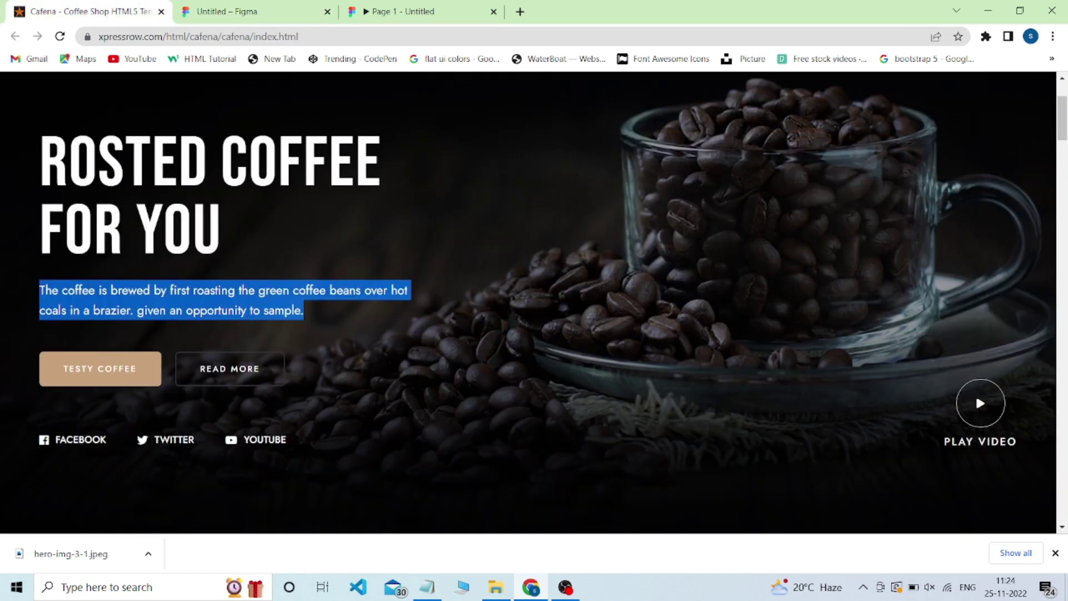
pyautogui.rightClick(146, 361)
pyautogui.click(176, 470)
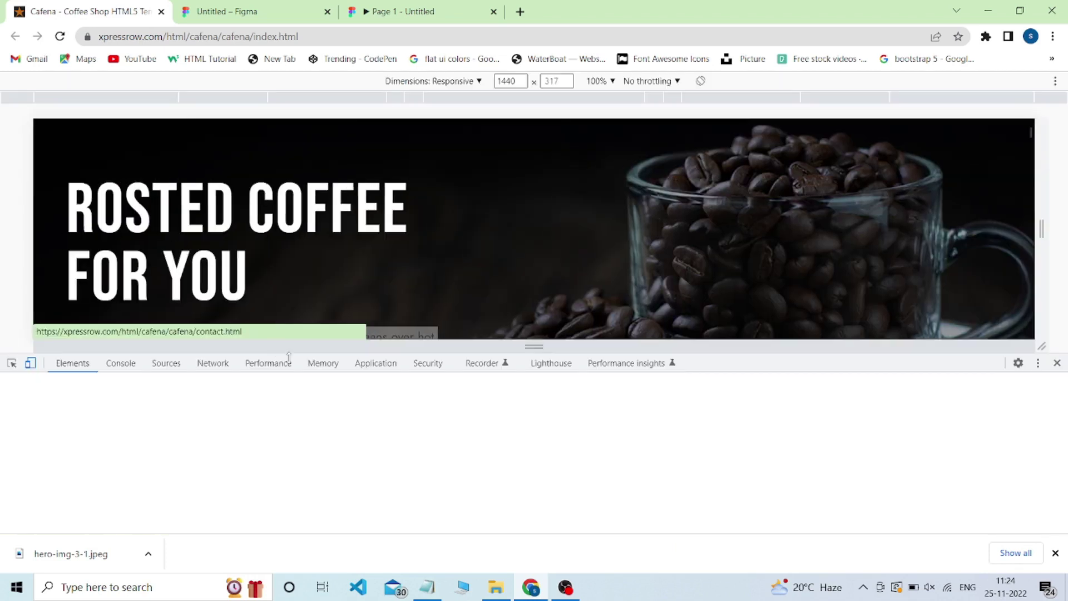
pyautogui.click(942, 493)
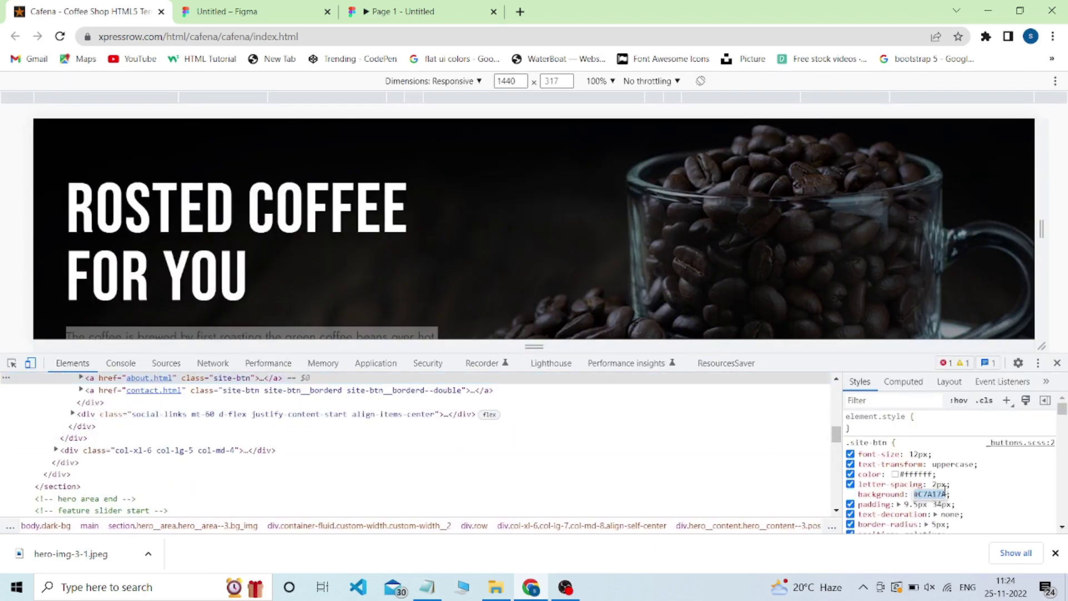
pyautogui.click(1057, 362)
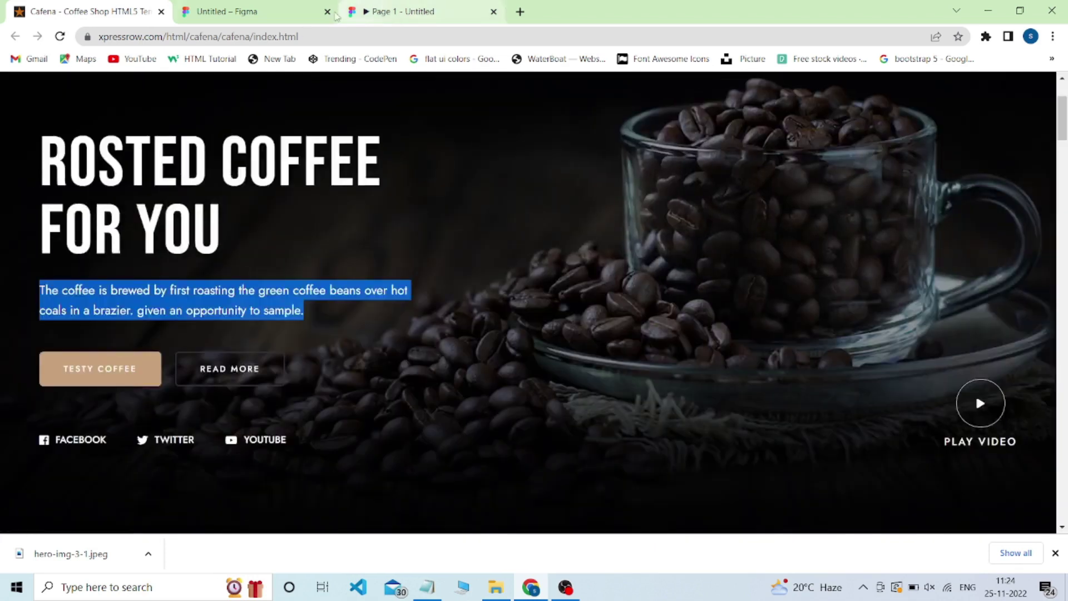
# Fill Rectangle 3 with C7A17A and hide the layout grids.
pyautogui.hotkey('ctrl', 'Tab')
pyautogui.click(351, 393)
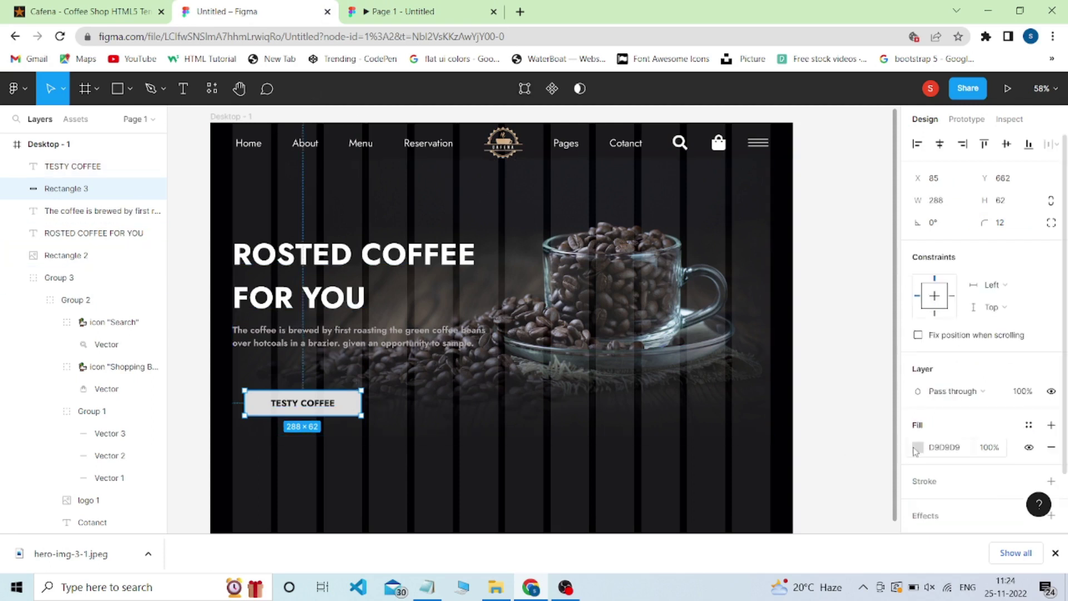
pyautogui.click(918, 447)
pyautogui.write('#C7A17A')
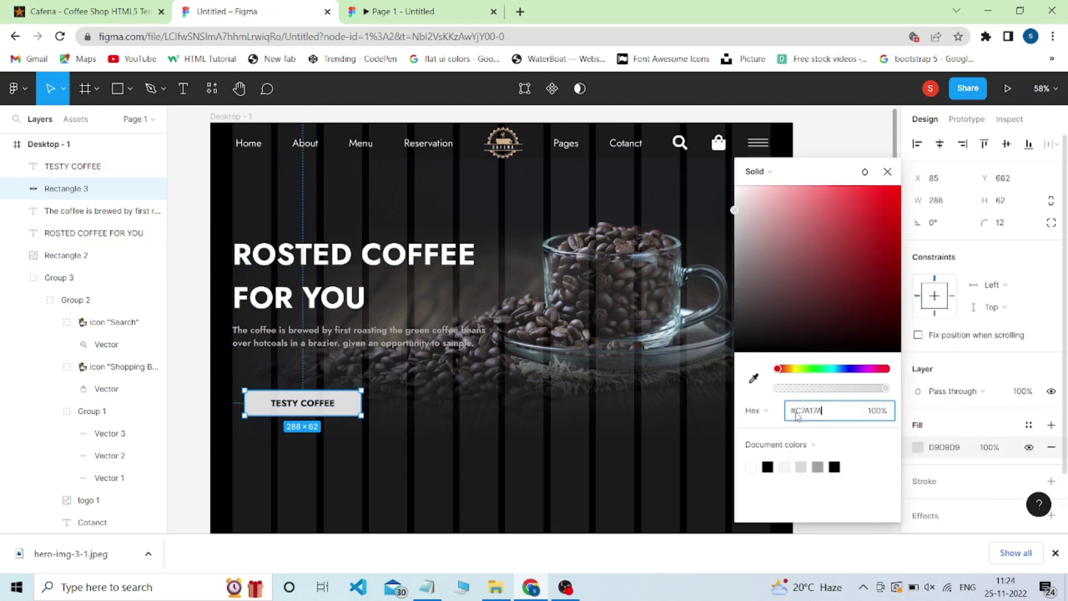
pyautogui.press('Return')
pyautogui.hotkey('ctrl', 'shift', '4')
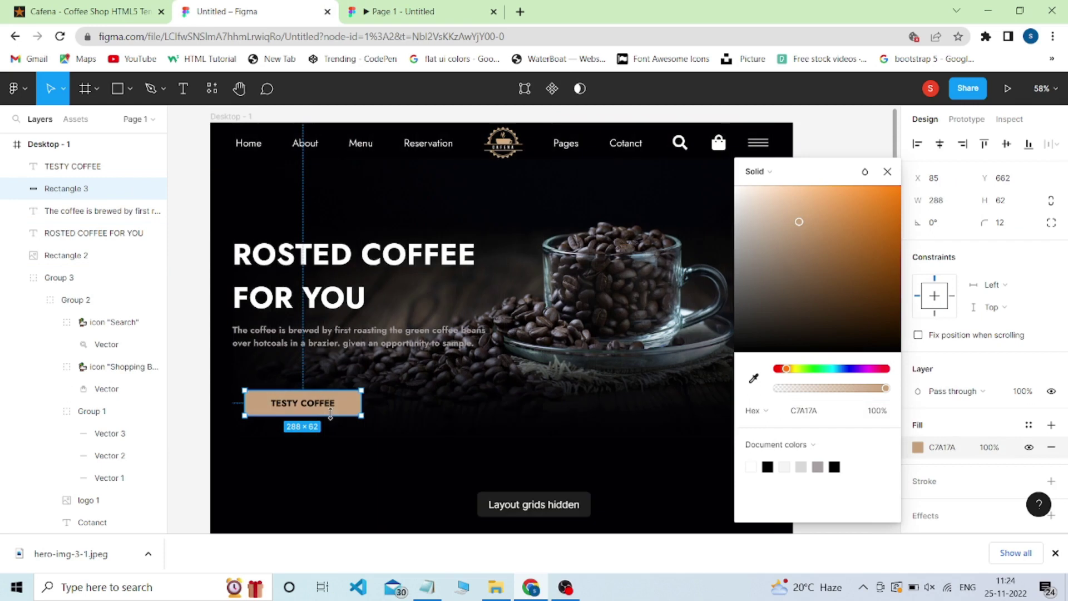
# Preview the design in the prototype view, scrolling through it.
pyautogui.click(380, 8)
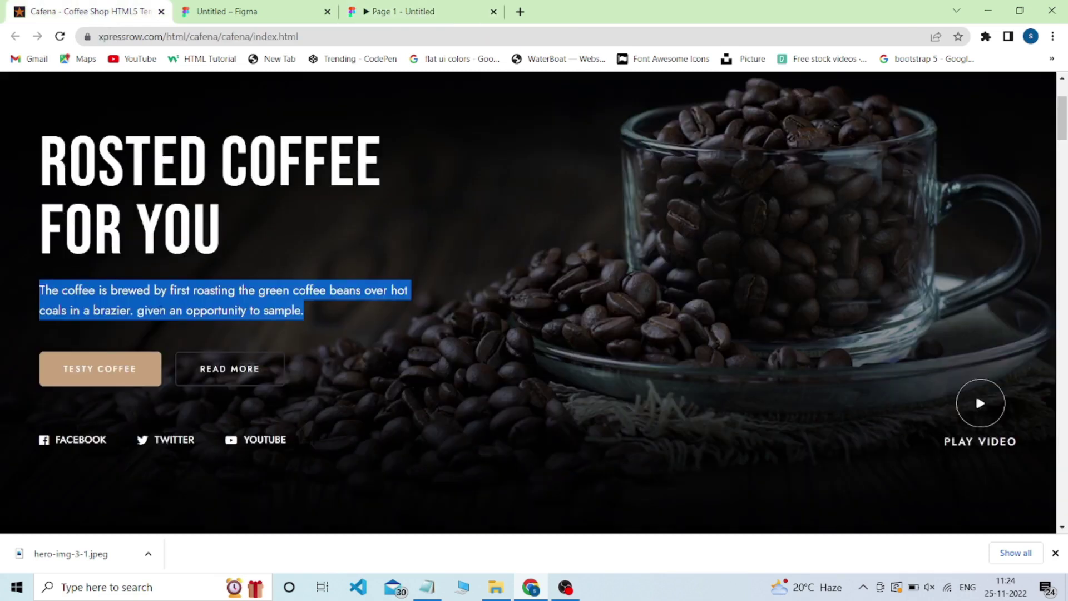
pyautogui.scroll(1, 321, 328)
pyautogui.scroll(-1, 322, 328)
pyautogui.click(285, 10)
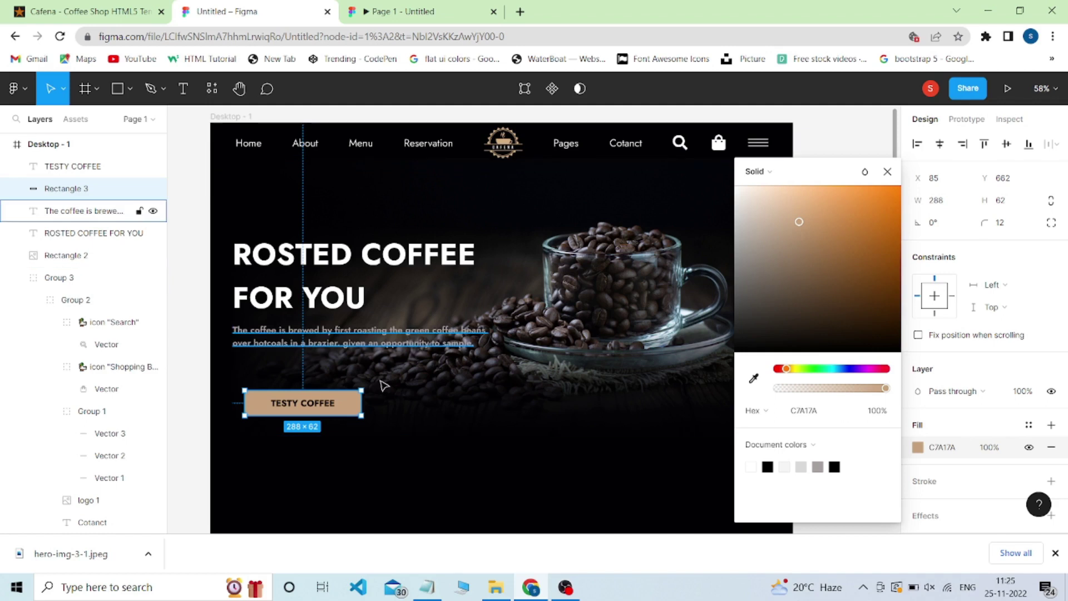
# Group the TESTY COFFEE label with its button rectangle.
pyautogui.moveTo(353, 408); pyautogui.dragTo(481, 406)
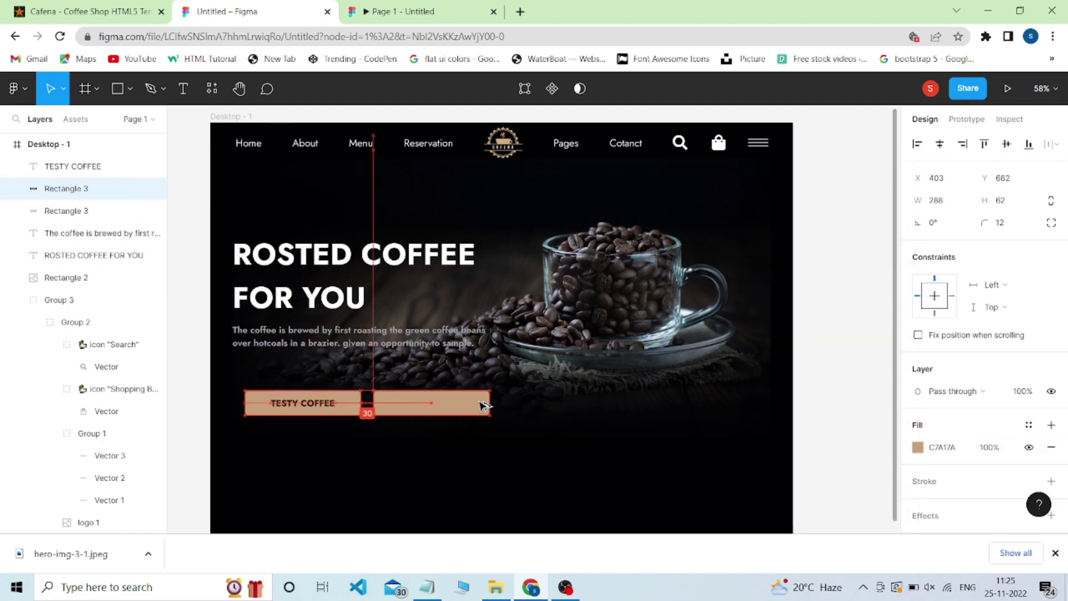
pyautogui.moveTo(313, 409); pyautogui.dragTo(438, 410)
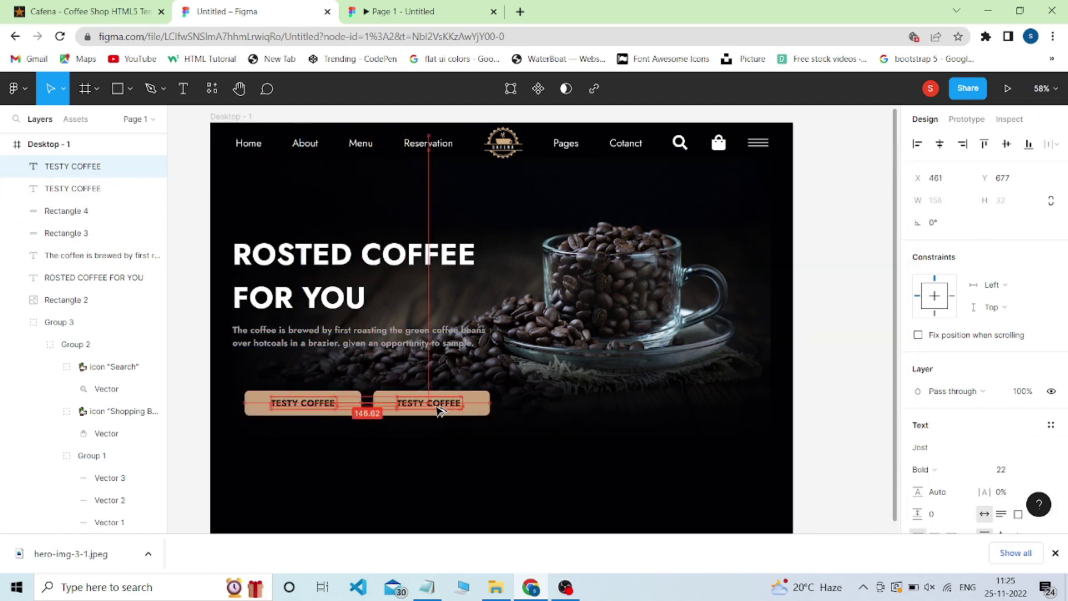
pyautogui.hotkey('ctrl', 'z')
pyautogui.hotkey('ctrl', 'z')
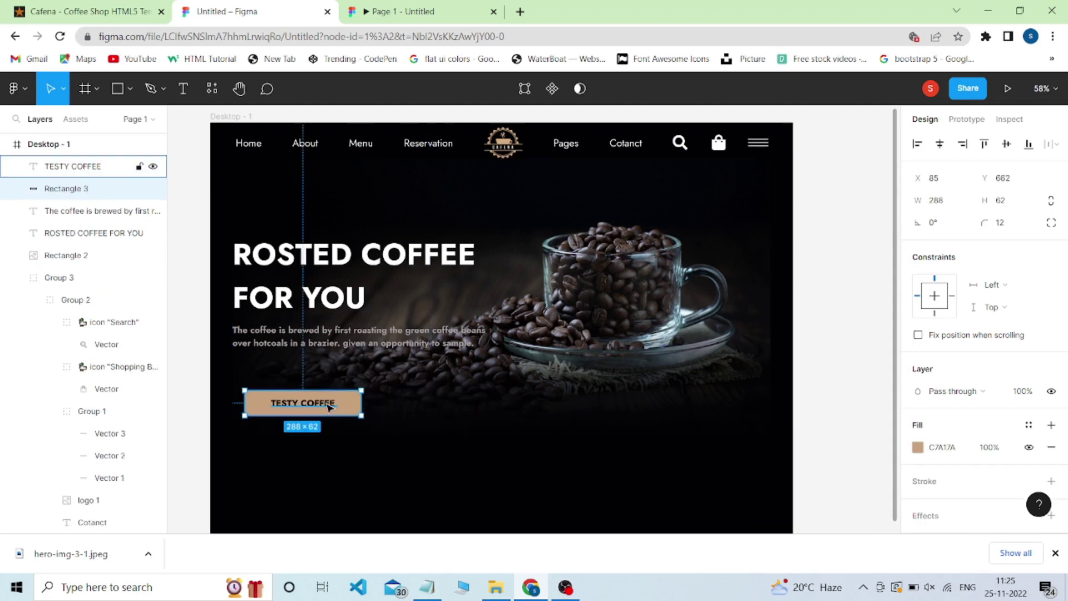
pyautogui.hotkey('ctrl', 'g')
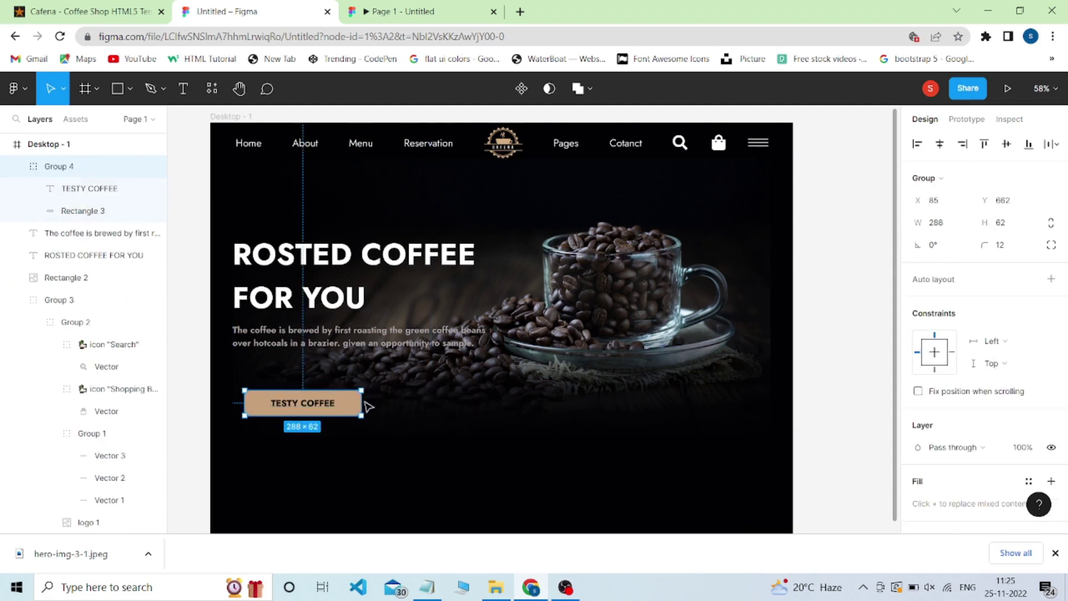
pyautogui.doubleClick(336, 405)
pyautogui.moveTo(333, 401); pyautogui.dragTo(481, 402)
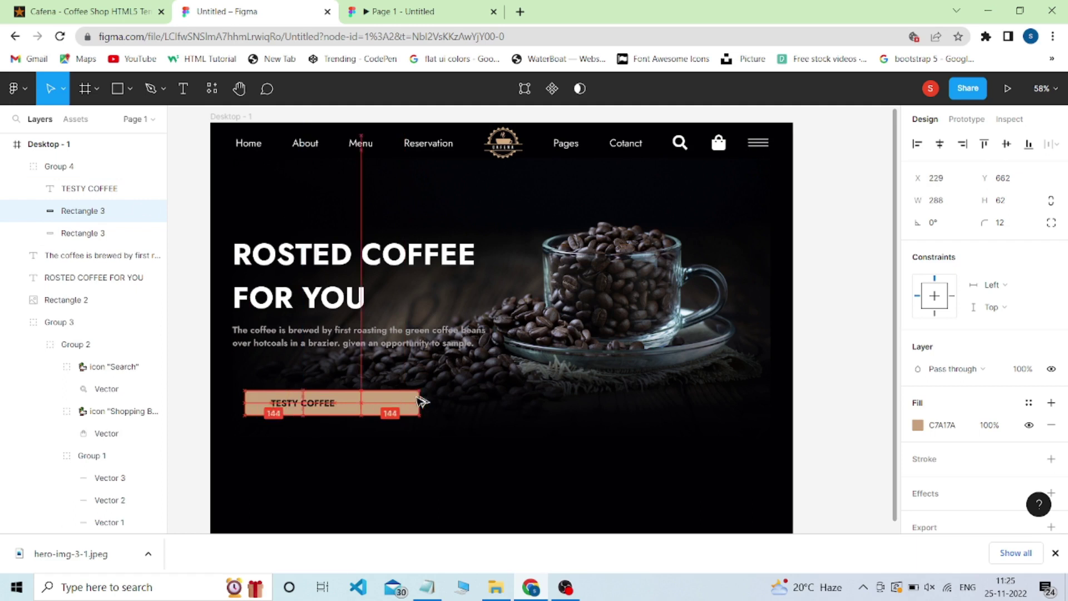
pyautogui.hotkey('ctrl', 'z')
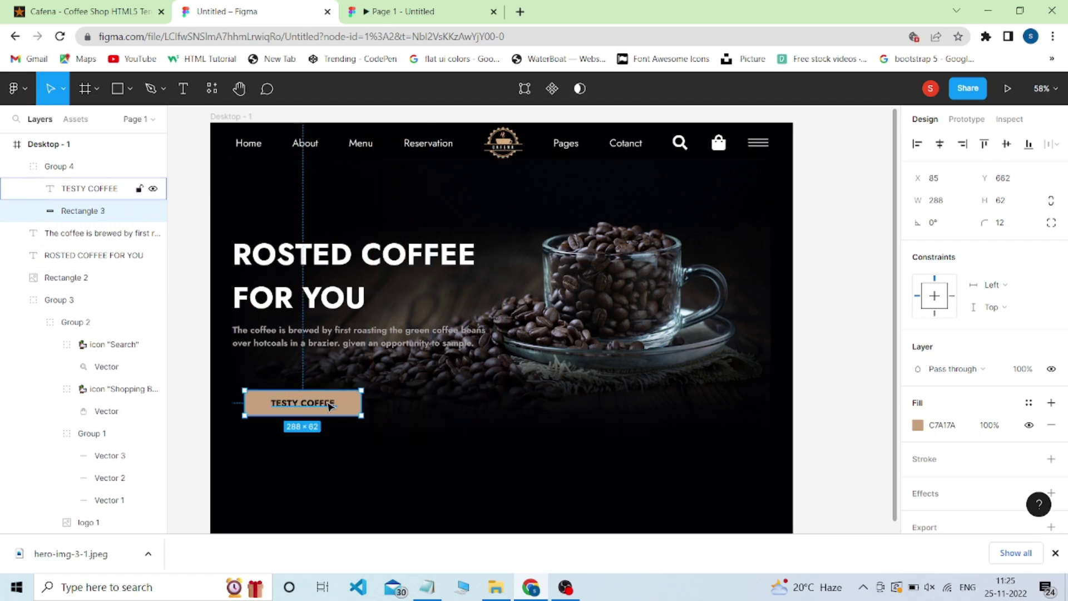
pyautogui.keyDown('shift'); pyautogui.click(330, 406); pyautogui.keyUp('shift')
pyautogui.hotkey('ctrl', 'g')
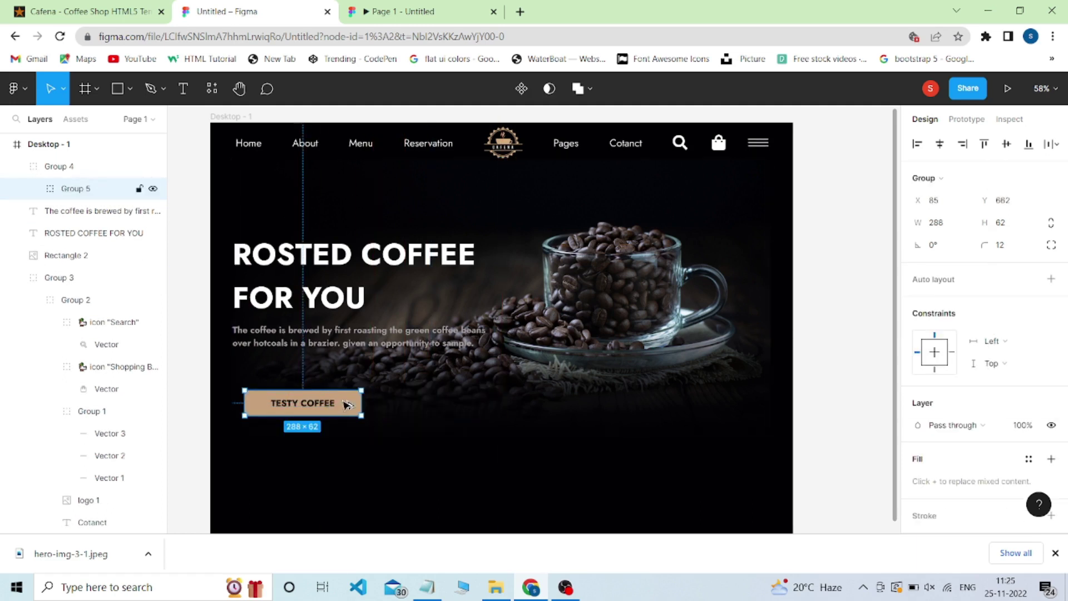
# Duplicate the button 30 px to the right and relabel the copy 'READ MORE'.
pyautogui.moveTo(347, 404); pyautogui.dragTo(476, 404)
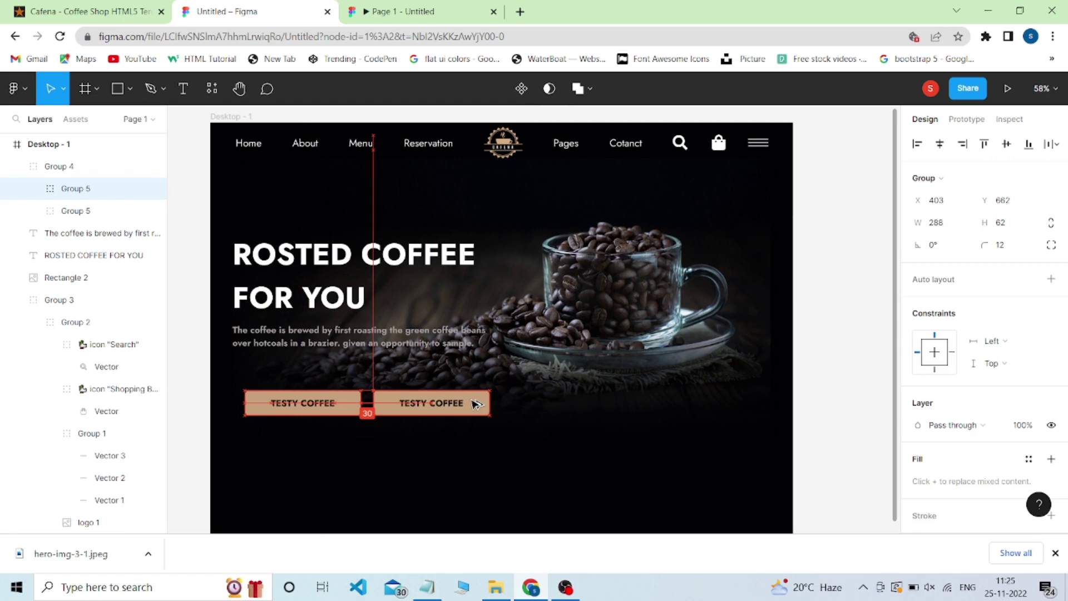
pyautogui.doubleClick(442, 402)
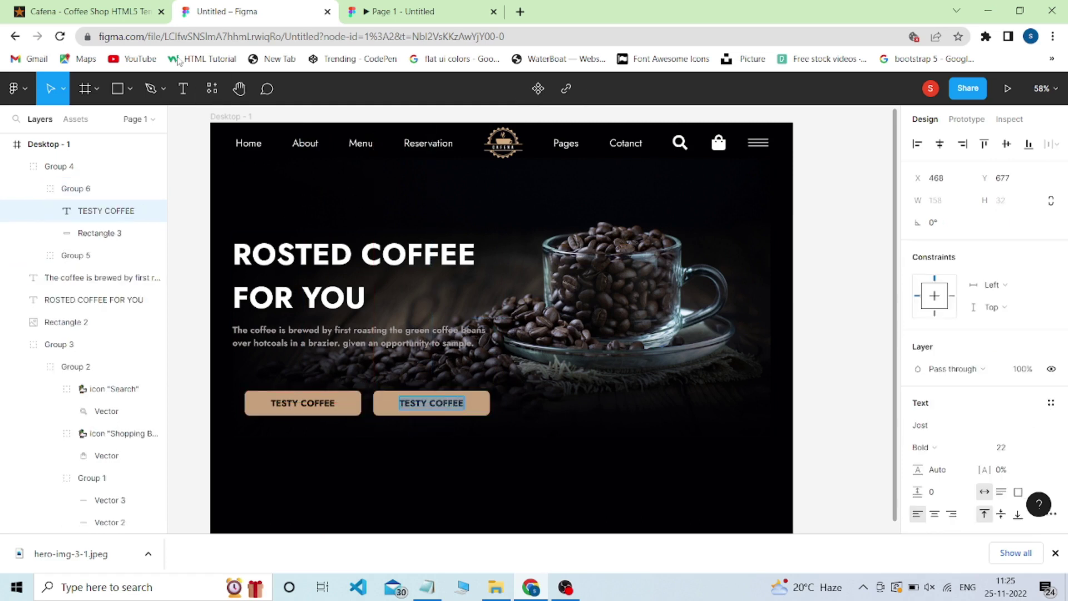
pyautogui.click(121, 14)
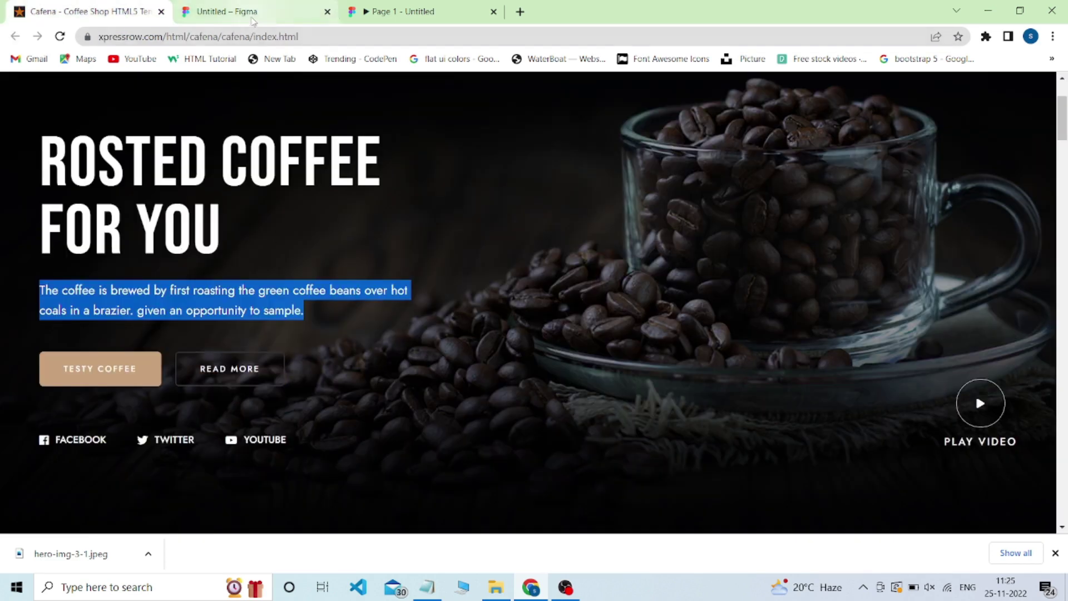
pyautogui.click(252, 17)
pyautogui.write('rE')
pyautogui.press('BackSpace')
pyautogui.press('BackSpace')
pyautogui.press('BackSpace')
pyautogui.write('READ MORE')
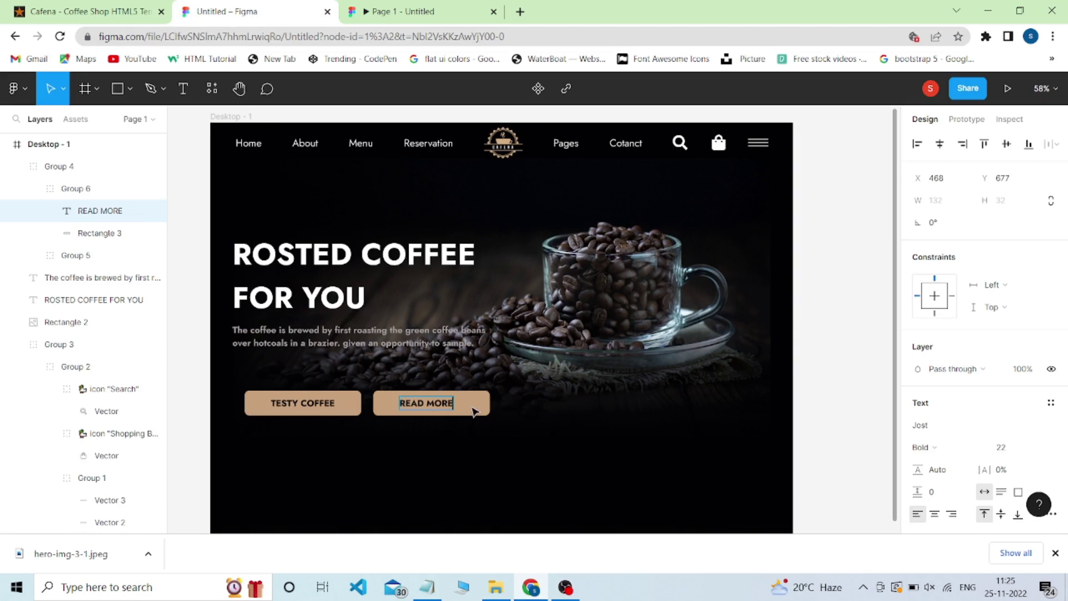
pyautogui.press('Escape')
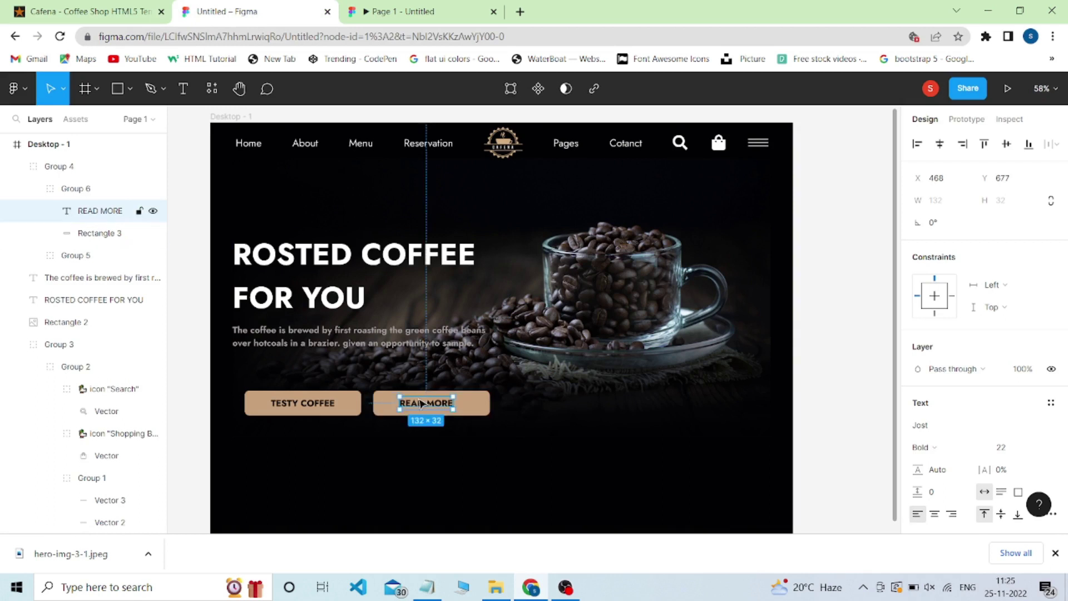
# Select the READ MORE button's rectangle to edit its fill colour.
pyautogui.keyDown('shift'); pyautogui.click(477, 407); pyautogui.keyUp('shift')
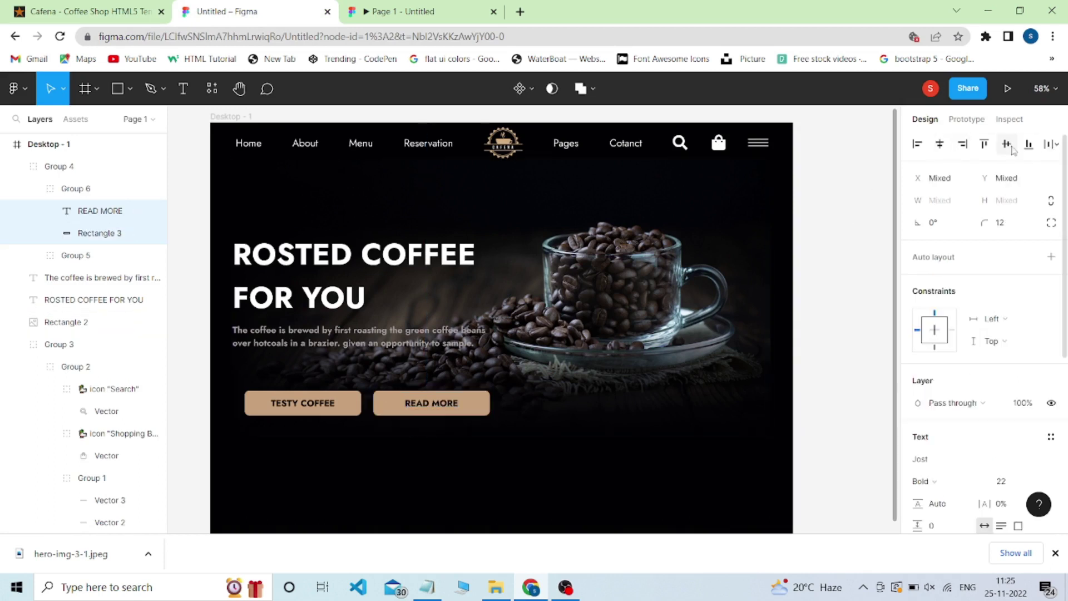
pyautogui.click(100, 233)
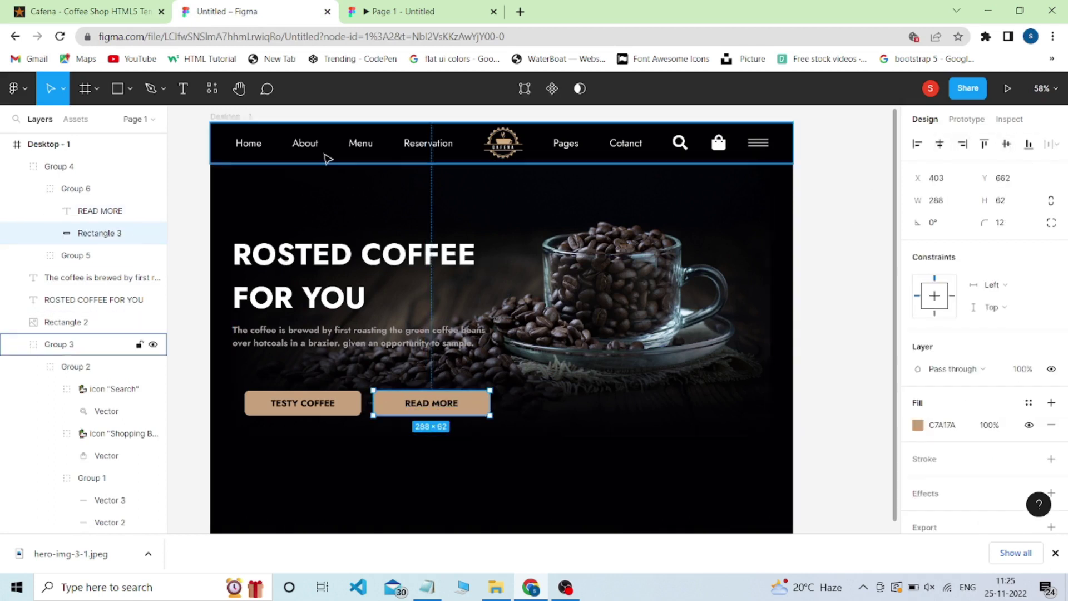
pyautogui.click(917, 425)
# Set the READ MORE button rectangle's fill opacity to 0% and make its text white (FFFFFF).
pyautogui.moveTo(831, 391); pyautogui.dragTo(700, 384)
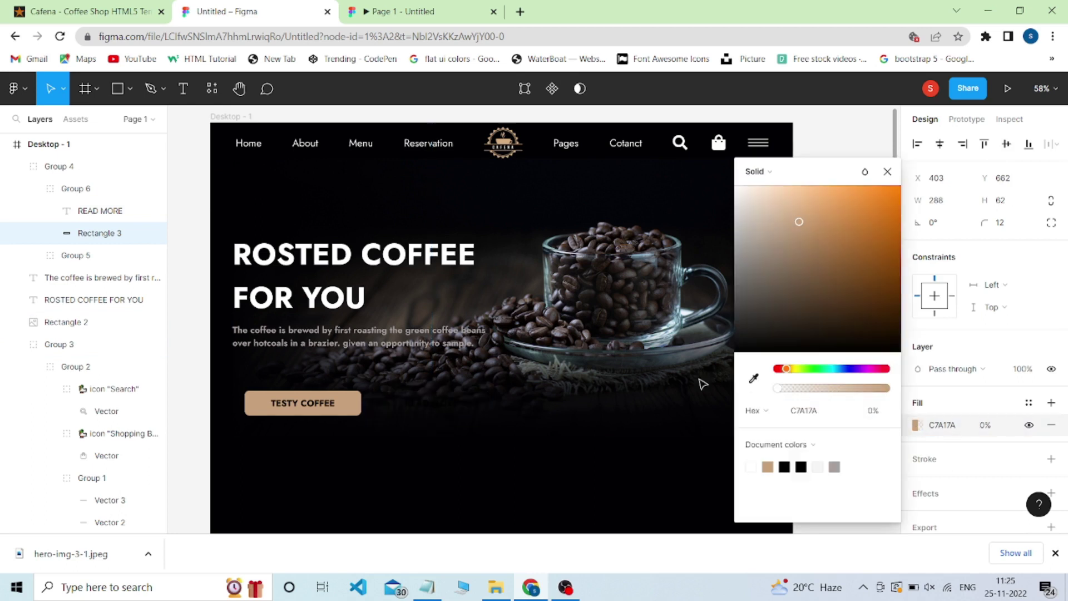
pyautogui.click(431, 406)
pyautogui.scroll(-1, 945, 389)
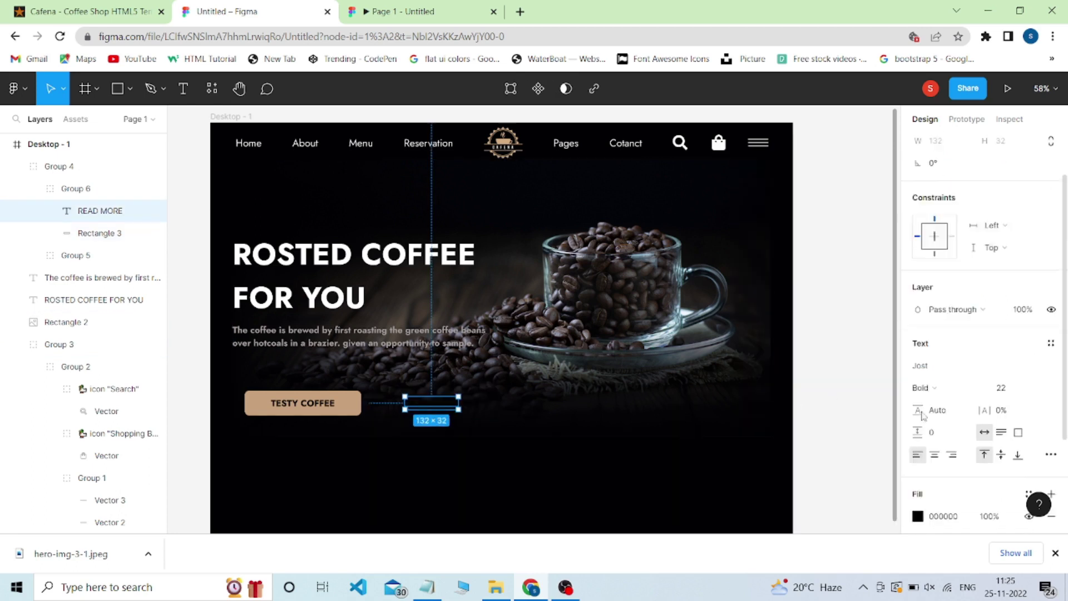
pyautogui.scroll(-3, 945, 389)
pyautogui.click(917, 378)
pyautogui.click(751, 466)
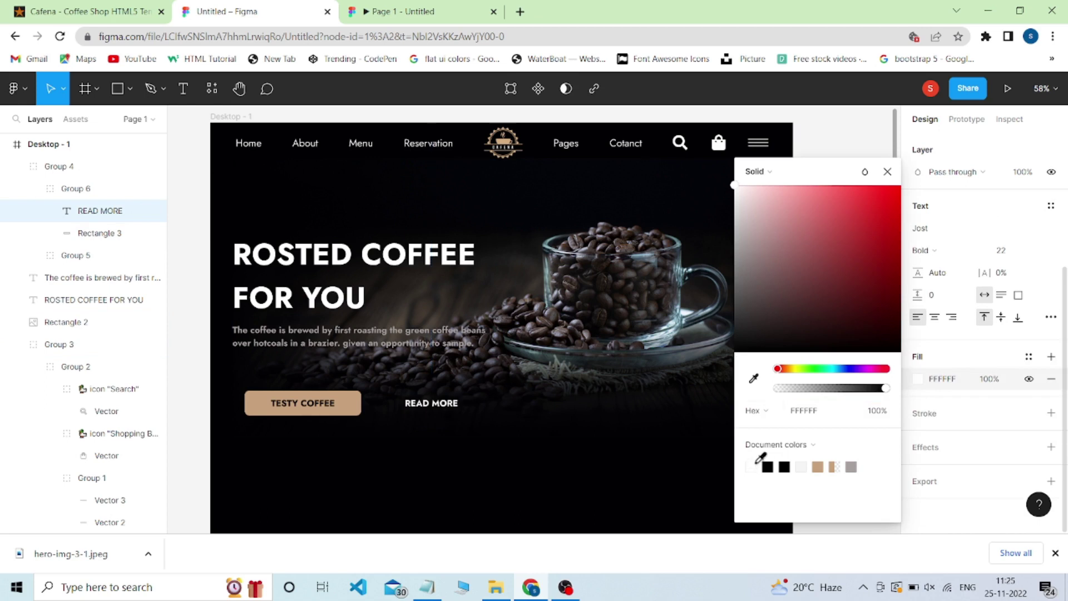
pyautogui.click(422, 406)
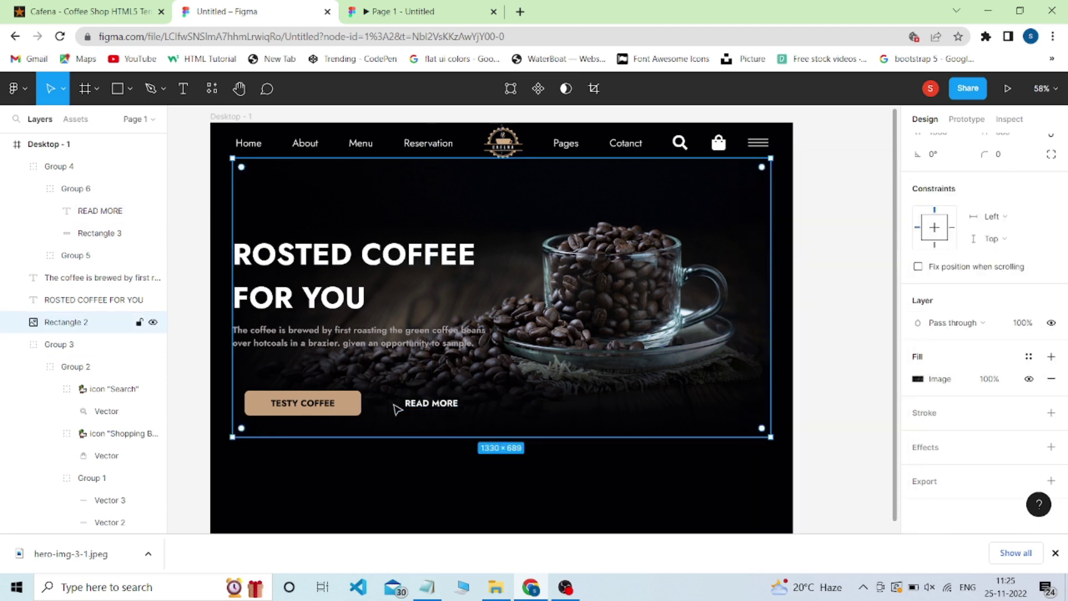
# Give the READ MORE button group (Group 6) a pure white FFFFFF stroke.
pyautogui.click(419, 405)
pyautogui.doubleClick(445, 406)
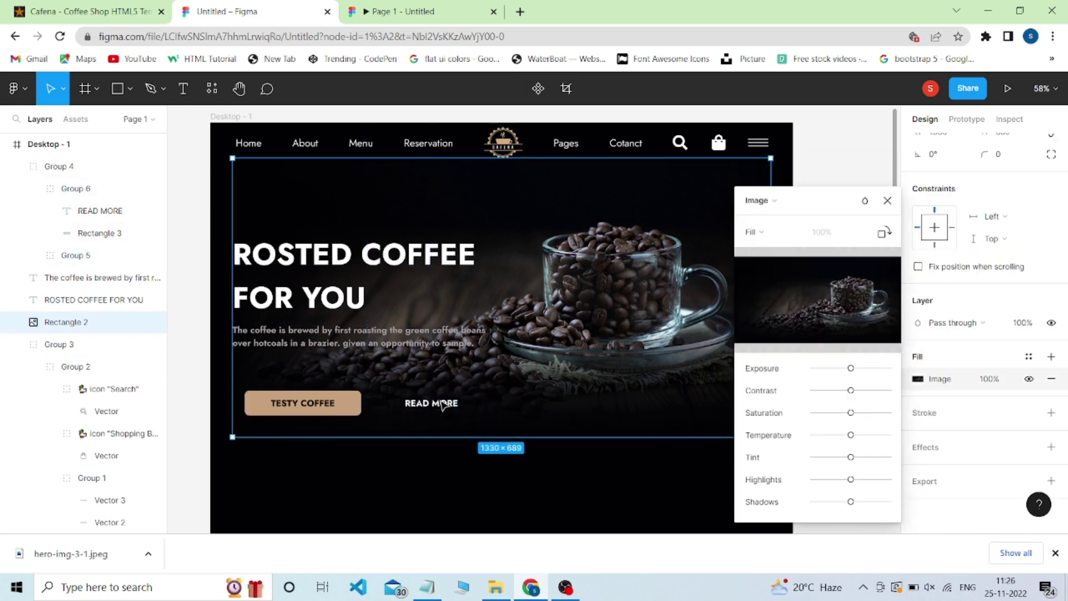
pyautogui.click(78, 254)
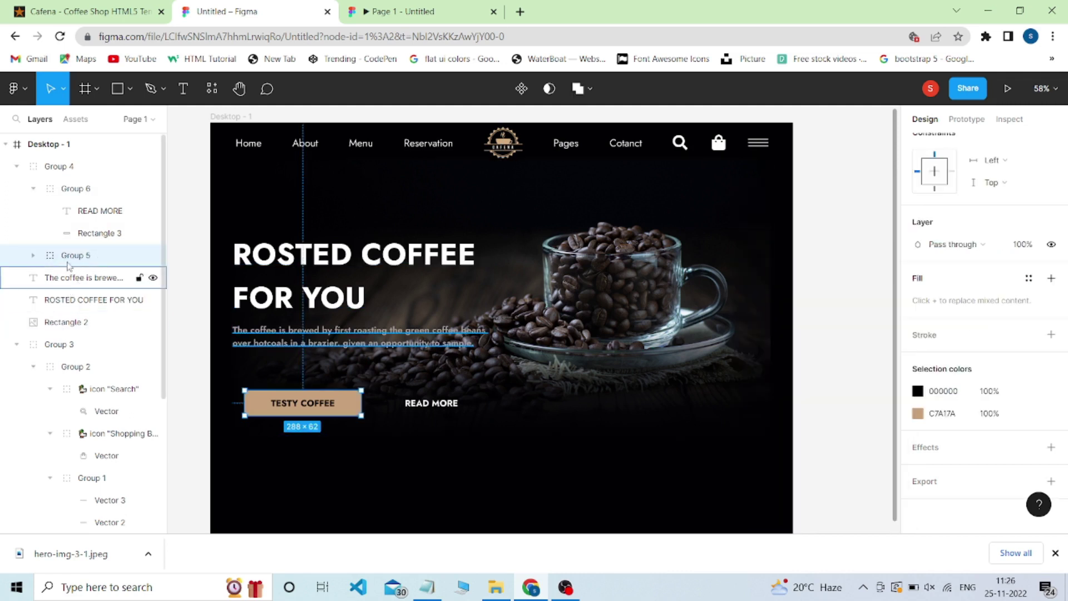
pyautogui.click(64, 167)
pyautogui.click(92, 189)
pyautogui.scroll(1, 946, 362)
pyautogui.scroll(3, 948, 366)
pyautogui.scroll(-3, 948, 365)
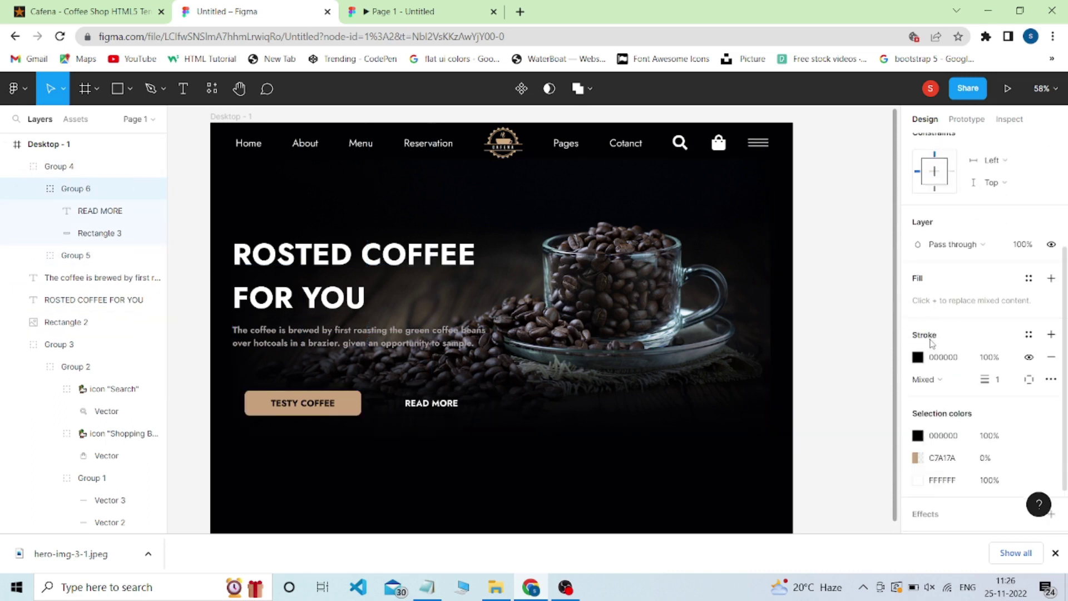
pyautogui.click(917, 357)
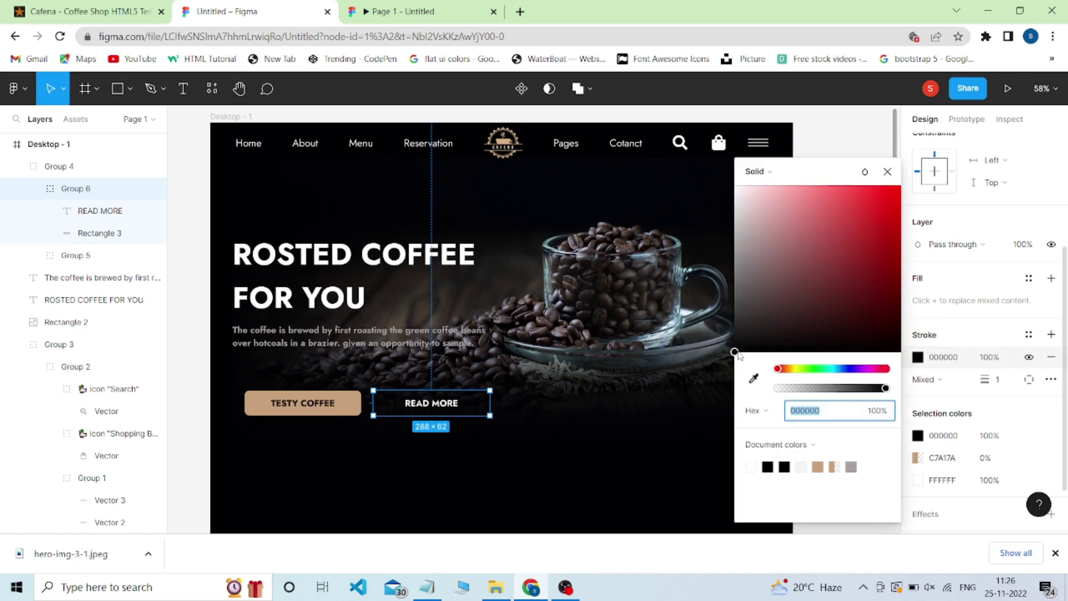
pyautogui.moveTo(724, 198); pyautogui.dragTo(721, 194)
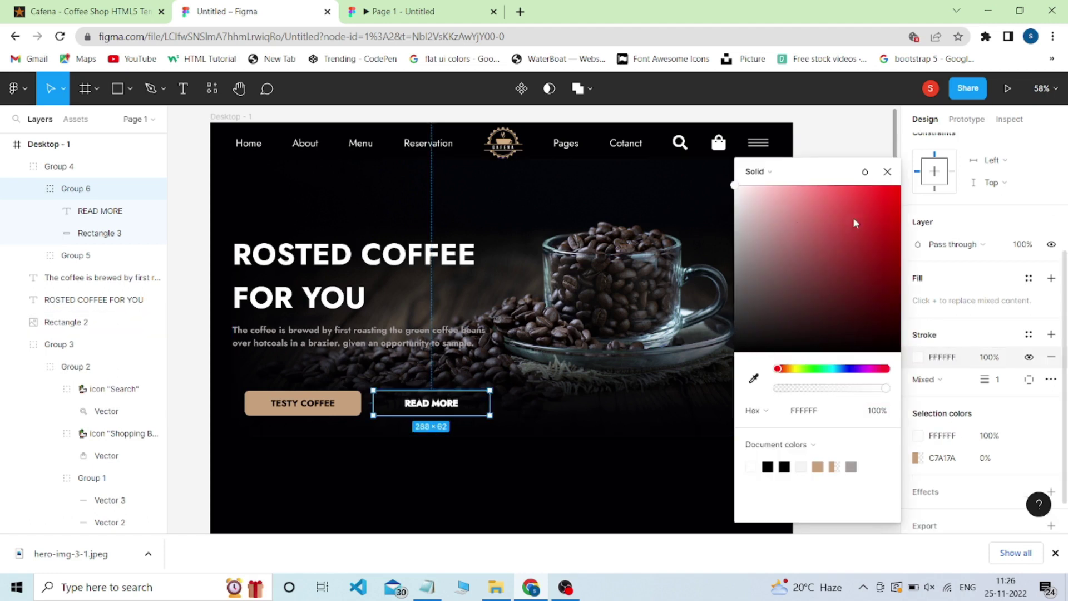
pyautogui.click(886, 172)
# Remove the stroke from the READ MORE text while keeping its white fill.
pyautogui.click(92, 214)
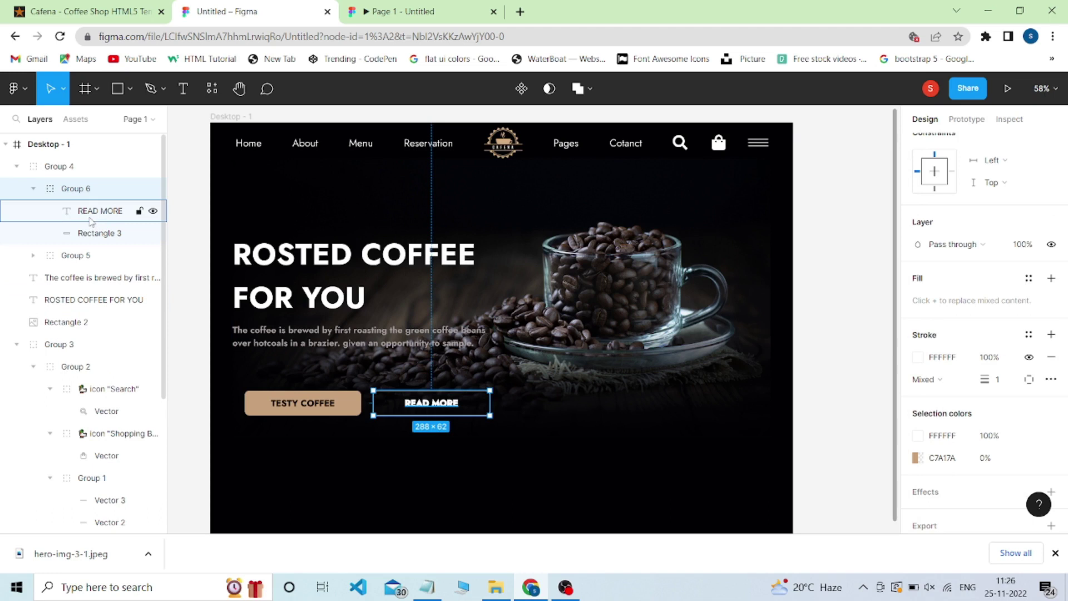
pyautogui.scroll(-2, 1045, 389)
pyautogui.click(1051, 381)
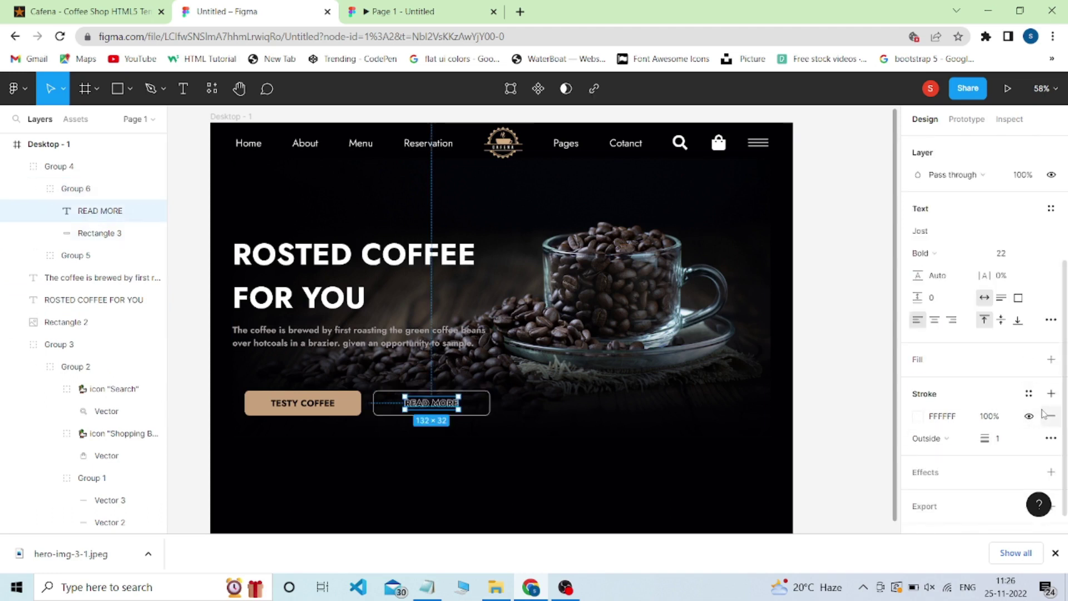
pyautogui.hotkey('ctrl', 'z')
pyautogui.click(1050, 441)
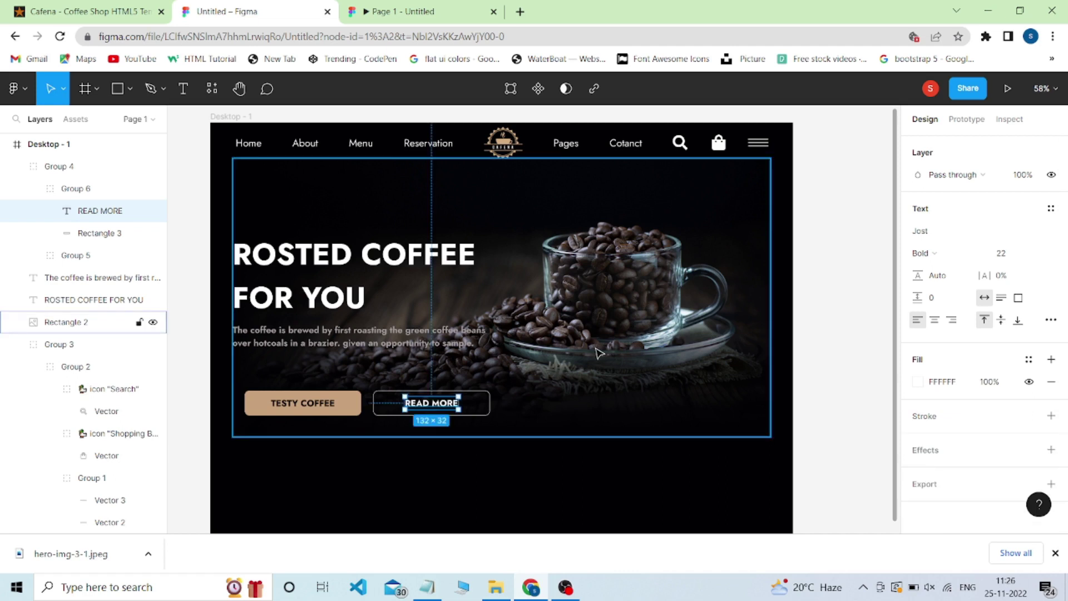
pyautogui.scroll(-1, 562, 424)
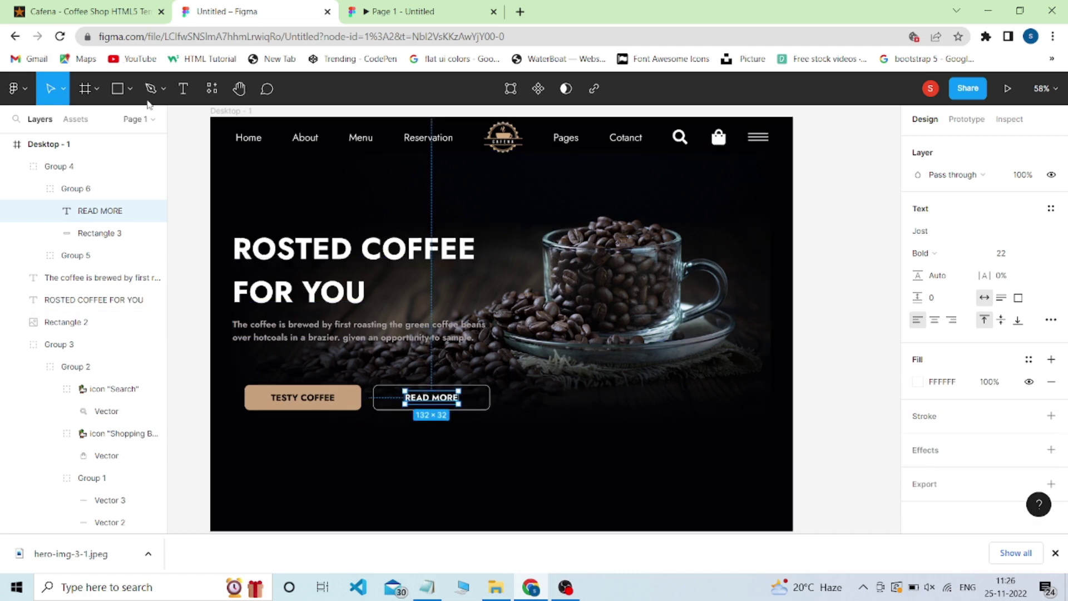
# Check the Cafena reference site, then add a white FACEBOOK text label below the buttons.
pyautogui.click(127, 12)
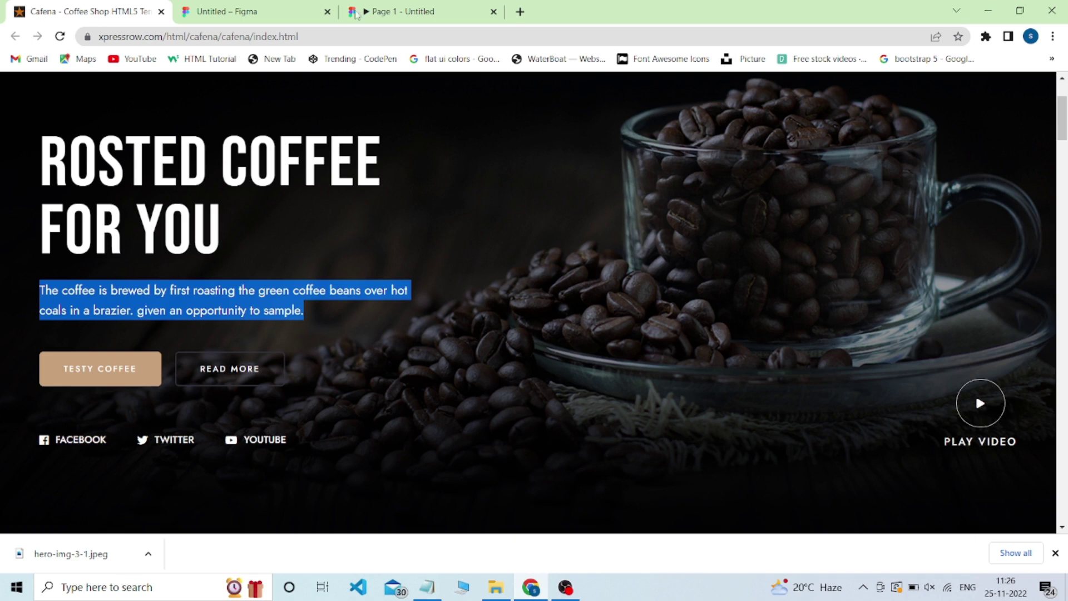
pyautogui.click(256, 11)
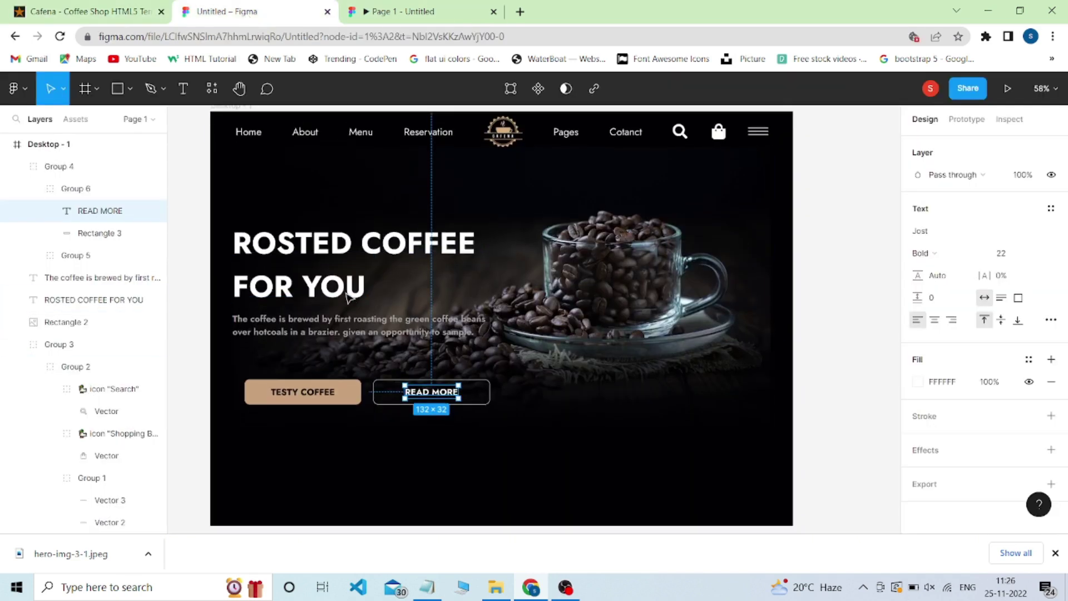
pyautogui.click(185, 90)
pyautogui.click(281, 452)
pyautogui.write('FACEBOOK')
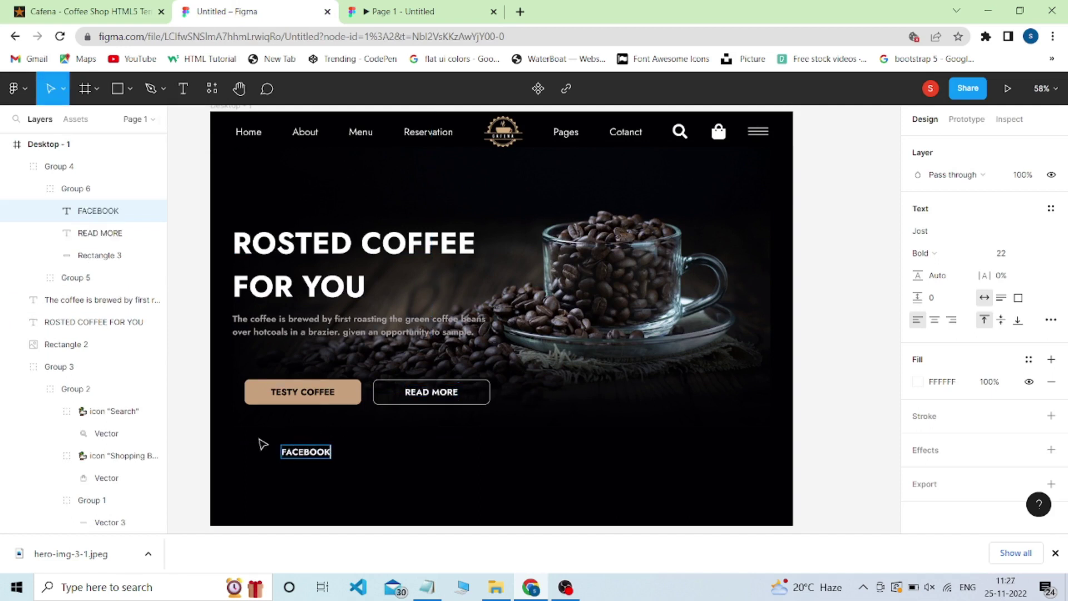
# Duplicate the label to the right twice, renaming the copies TWITTER and YOUTUBE.
pyautogui.moveTo(306, 454); pyautogui.dragTo(396, 456)
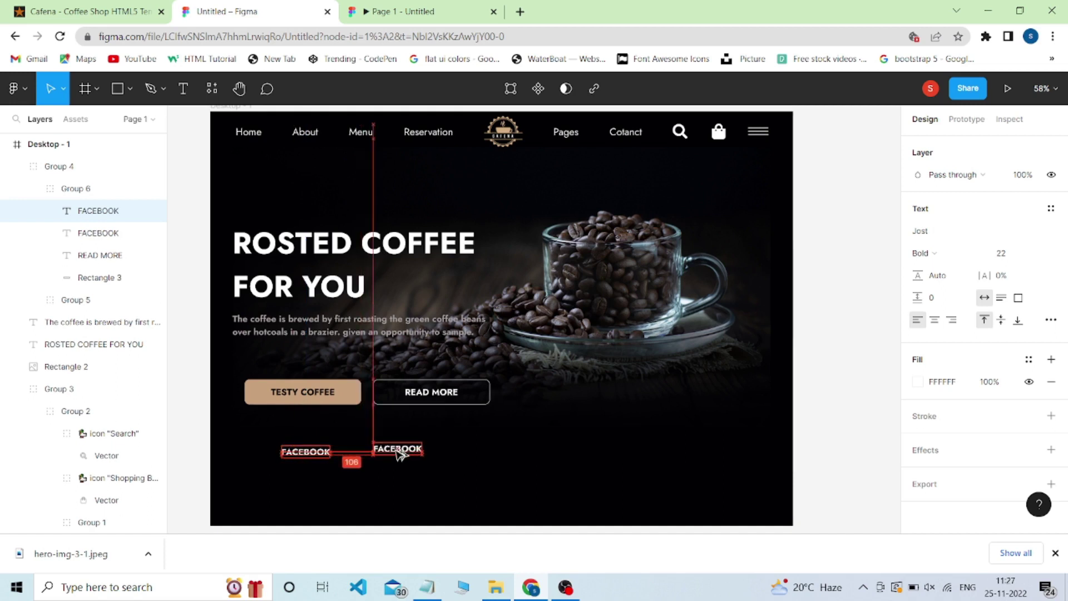
pyautogui.doubleClick(395, 456)
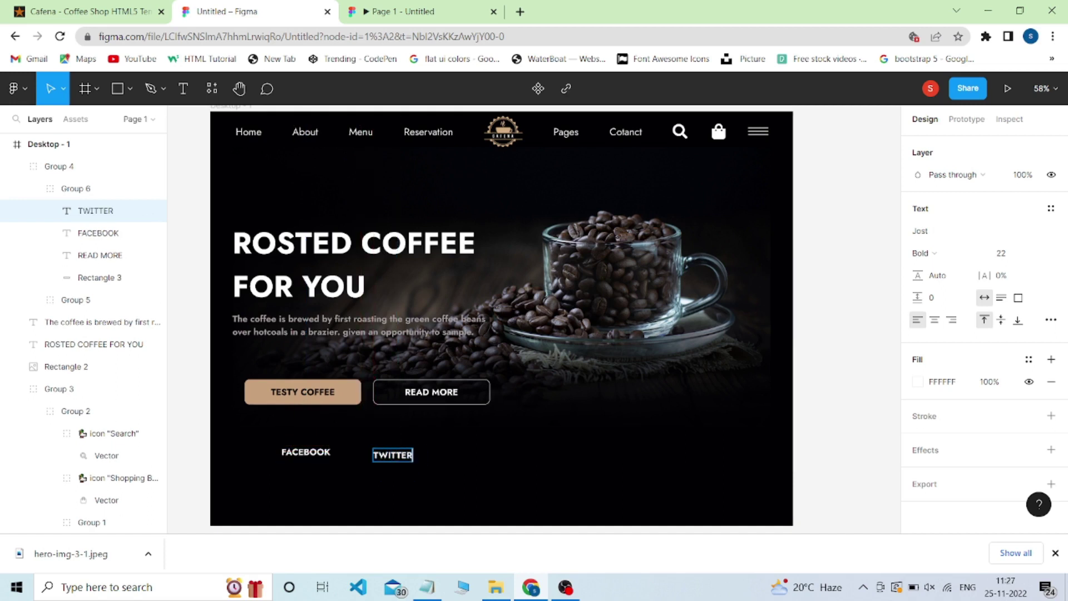
pyautogui.click(89, 11)
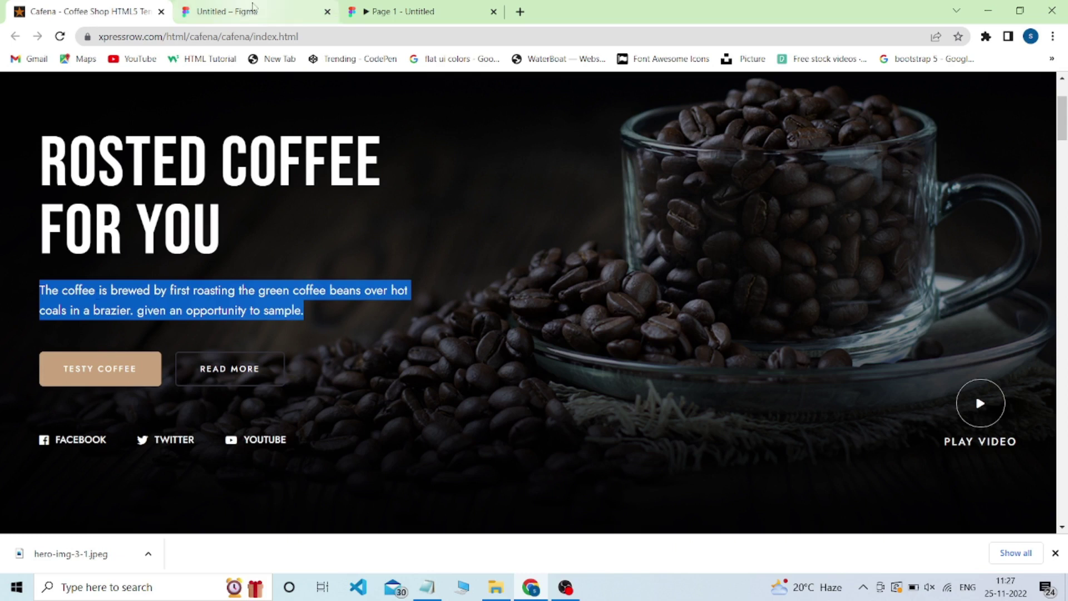
pyautogui.click(253, 8)
pyautogui.press('Escape')
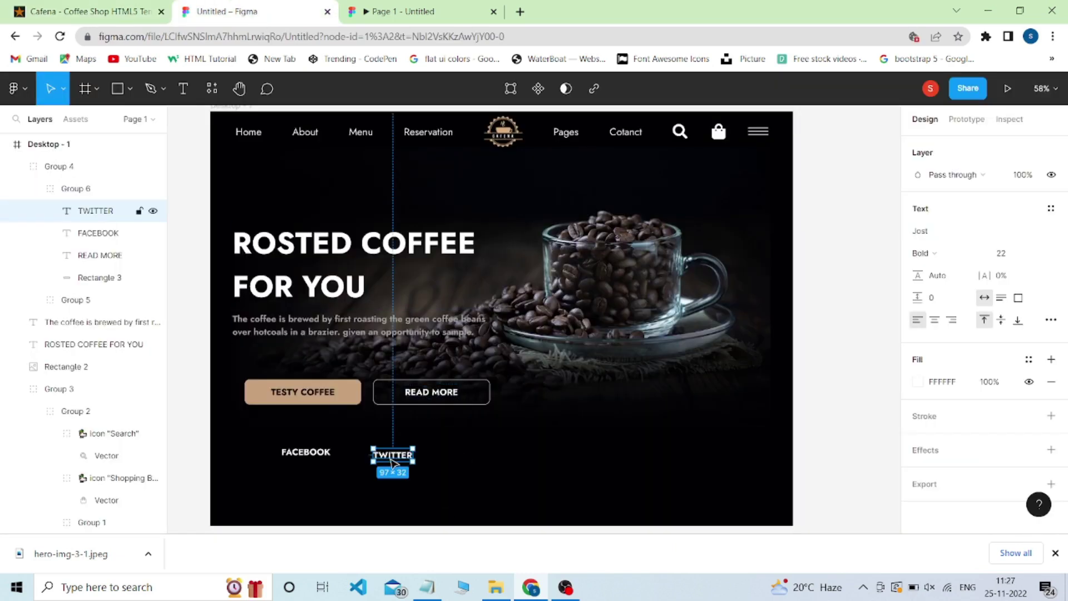
pyautogui.moveTo(390, 464); pyautogui.dragTo(450, 461)
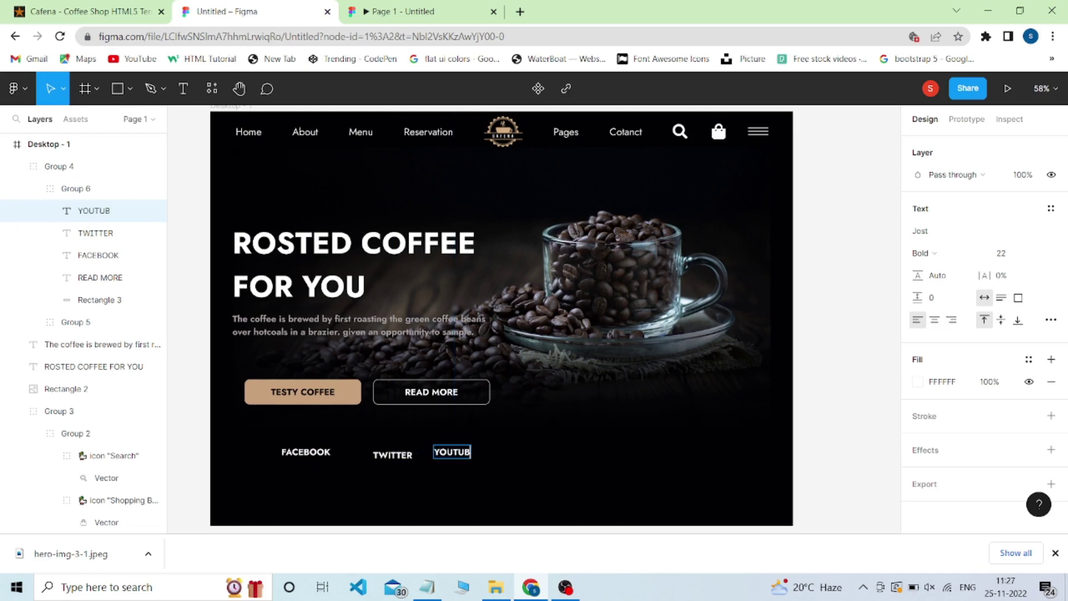
pyautogui.press('Escape')
# Insert a Twitter icon with the Font Awesome Icons plugin and move it onto the coffee glass.
pyautogui.hotkey('ctrl', '/')
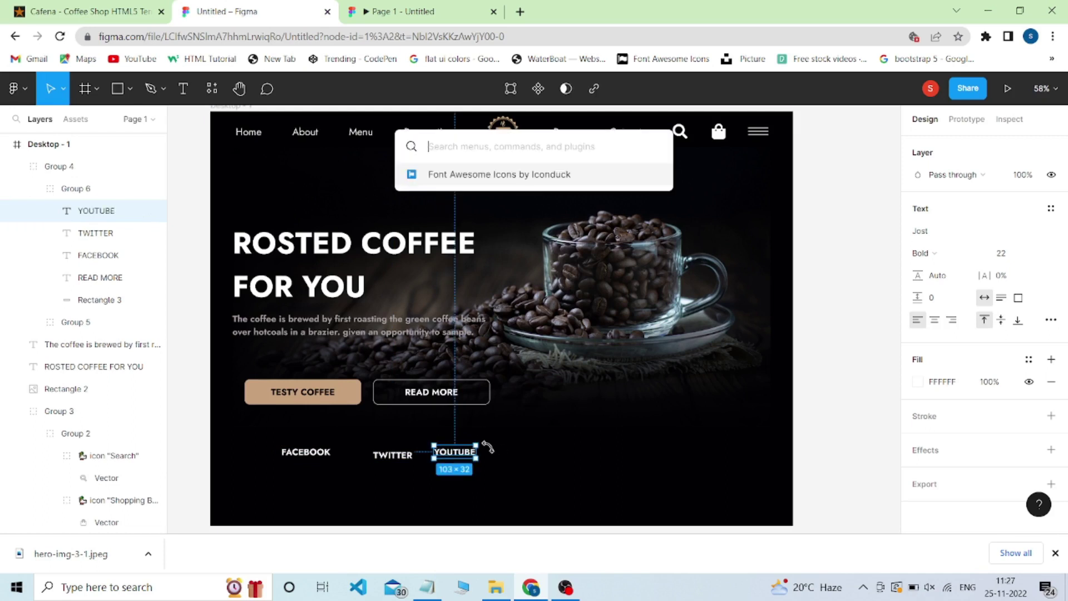
pyautogui.click(436, 174)
pyautogui.click(760, 181)
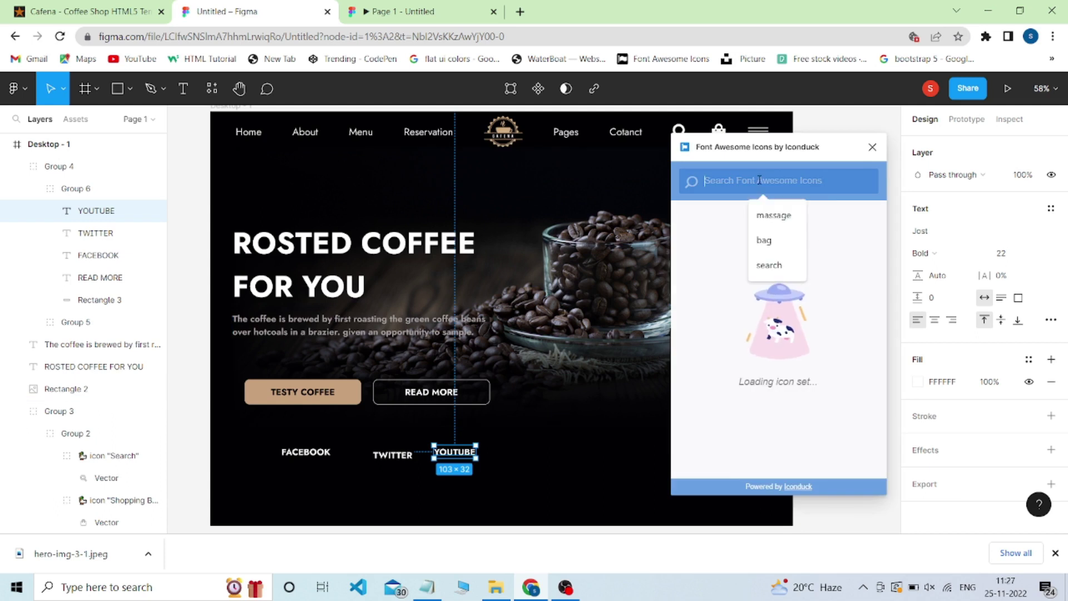
pyautogui.write('TWITTER')
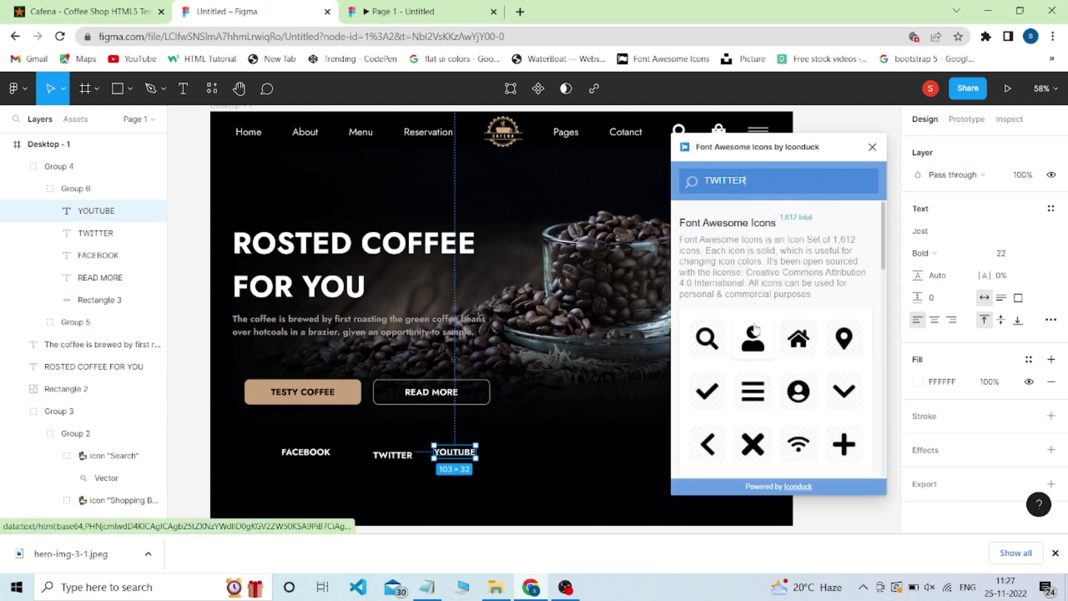
pyautogui.press('Return')
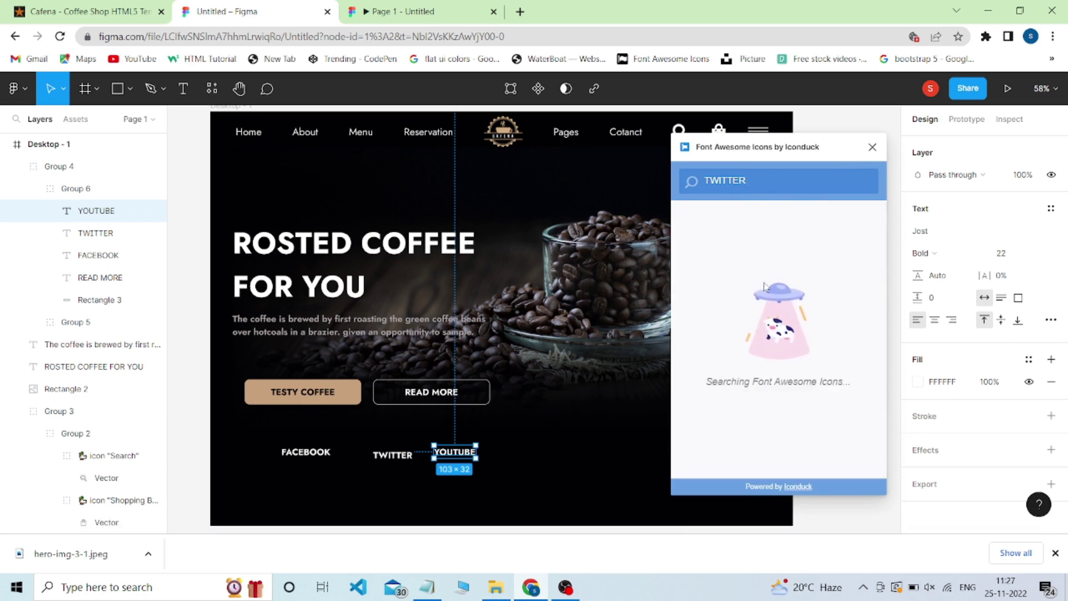
pyautogui.click(743, 271)
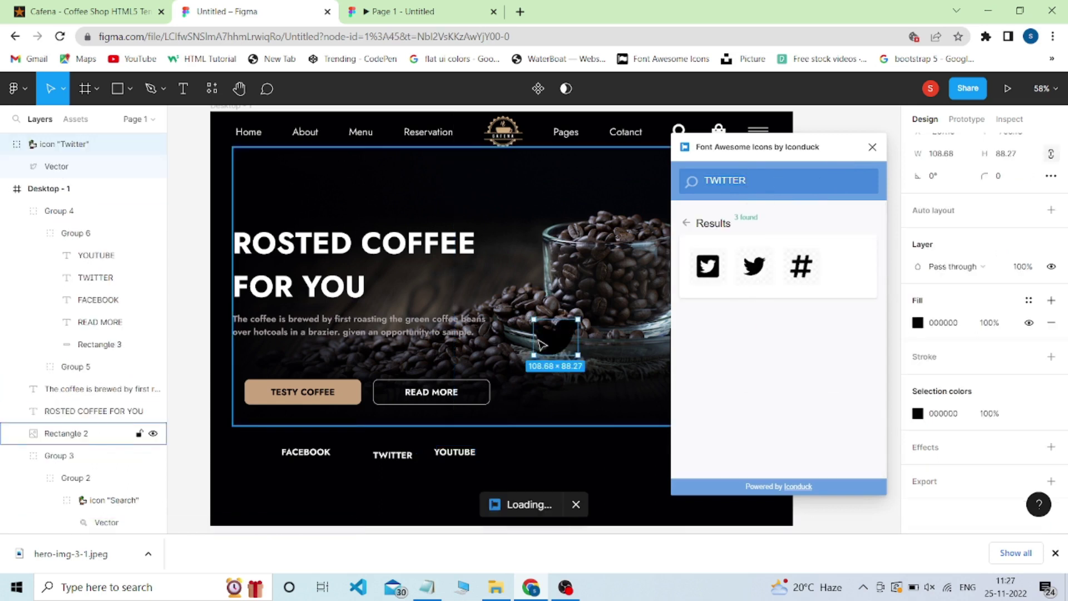
pyautogui.moveTo(553, 440); pyautogui.dragTo(563, 283)
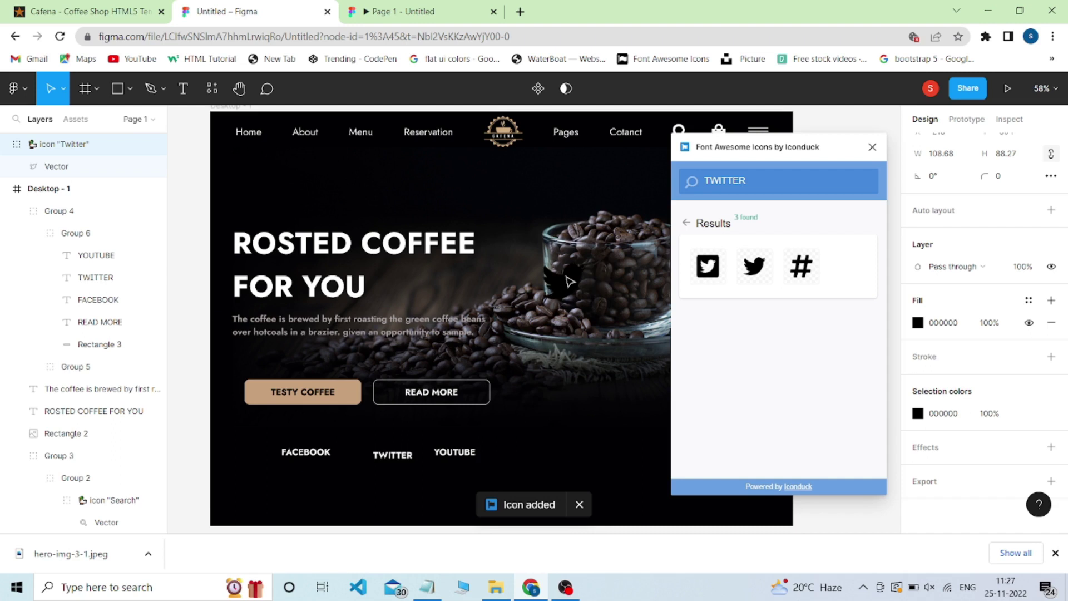
# Insert the Facebook F and YouTube icons, placing the YouTube icon beside the heading.
pyautogui.write('faceb')
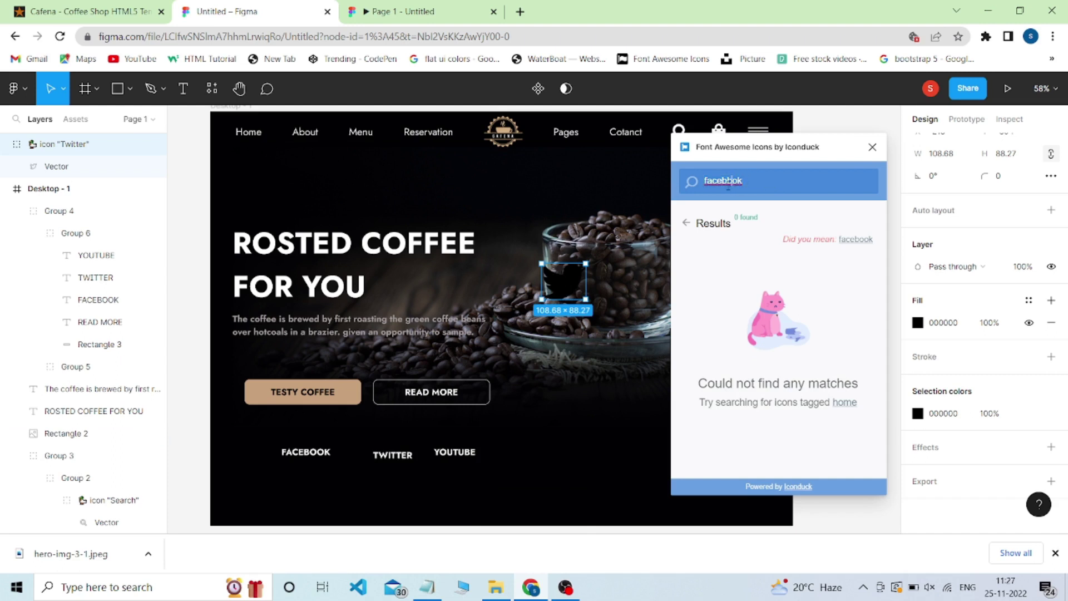
pyautogui.write('o')
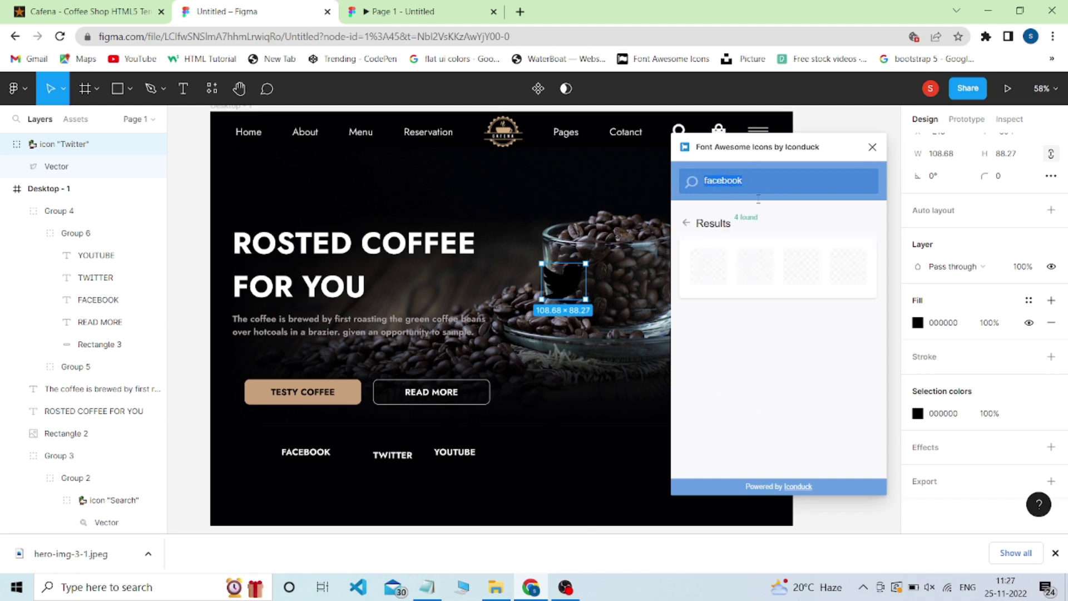
pyautogui.click(748, 275)
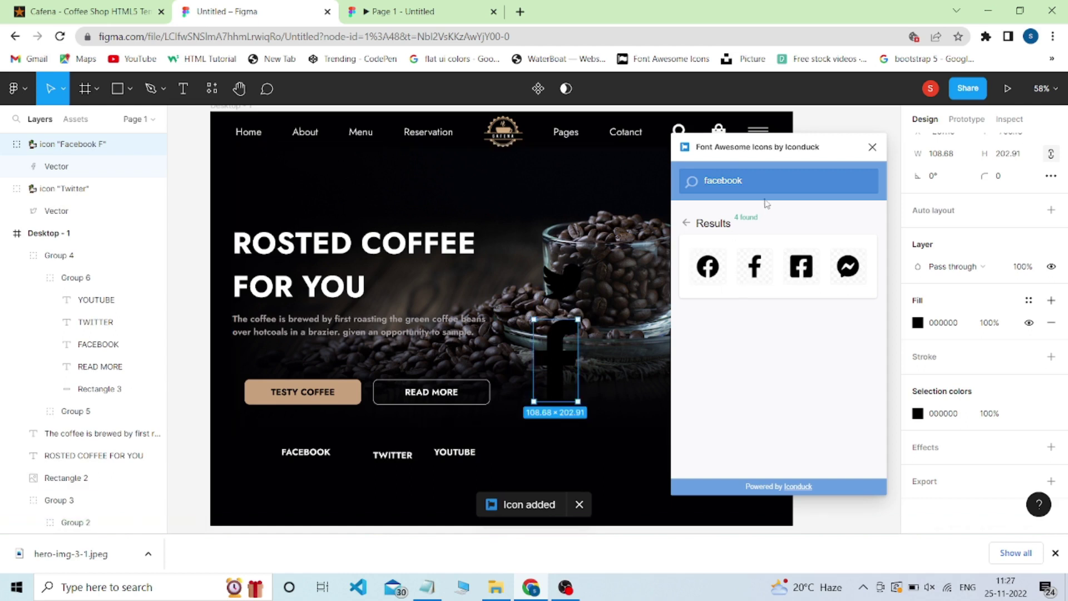
pyautogui.press('BackSpace')
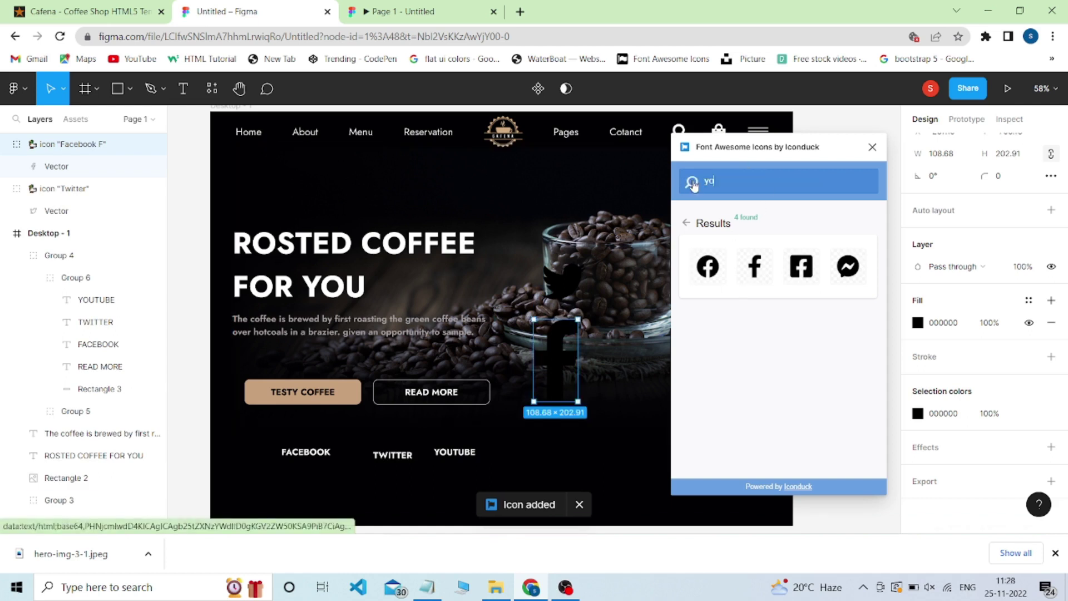
pyautogui.write('utube')
pyautogui.click(692, 183)
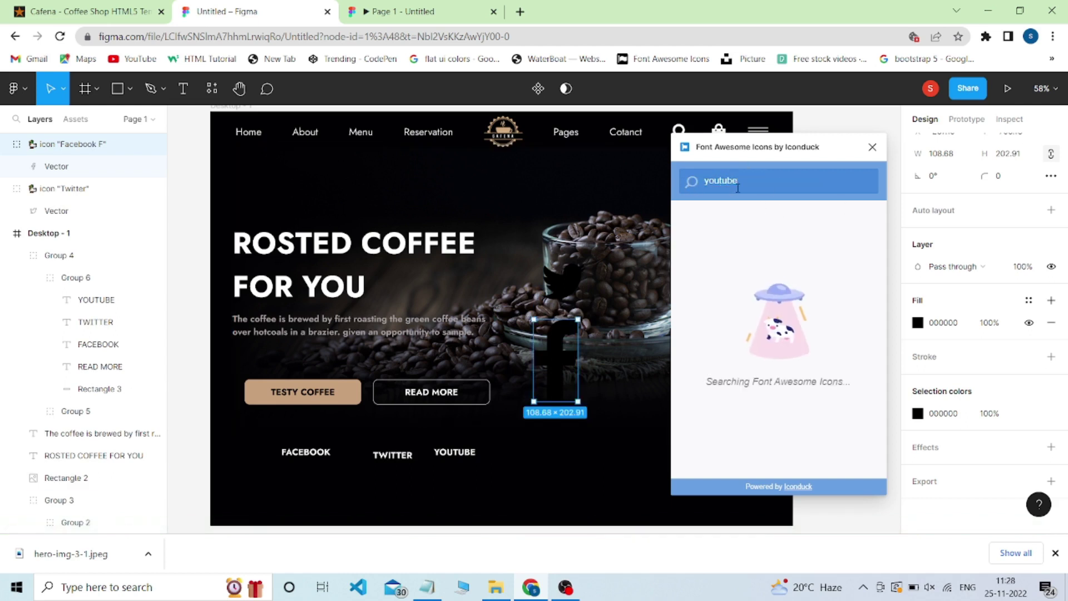
pyautogui.click(706, 267)
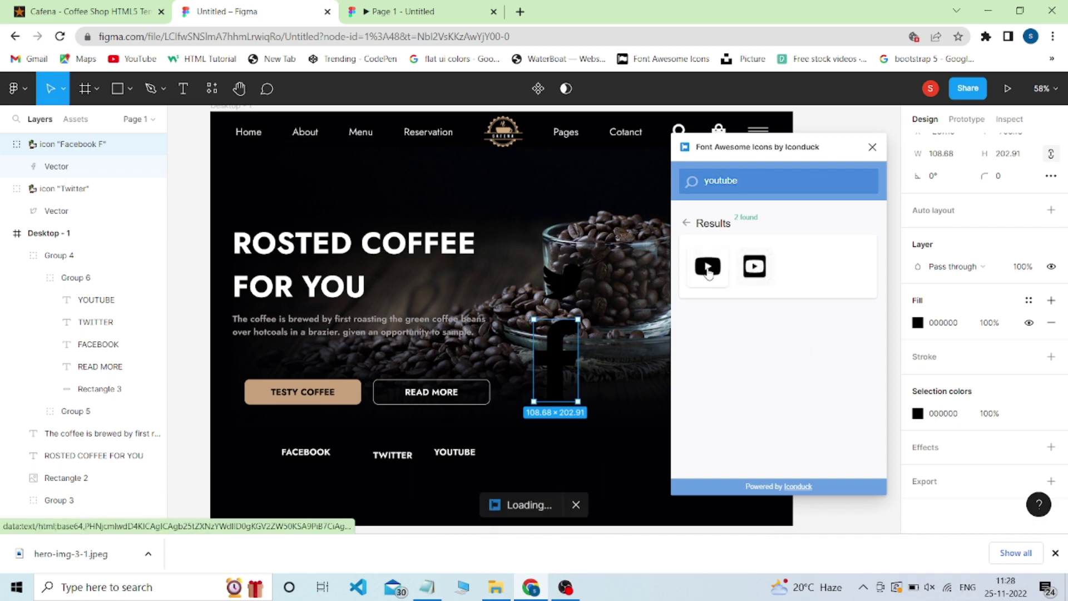
pyautogui.moveTo(567, 340); pyautogui.dragTo(512, 262)
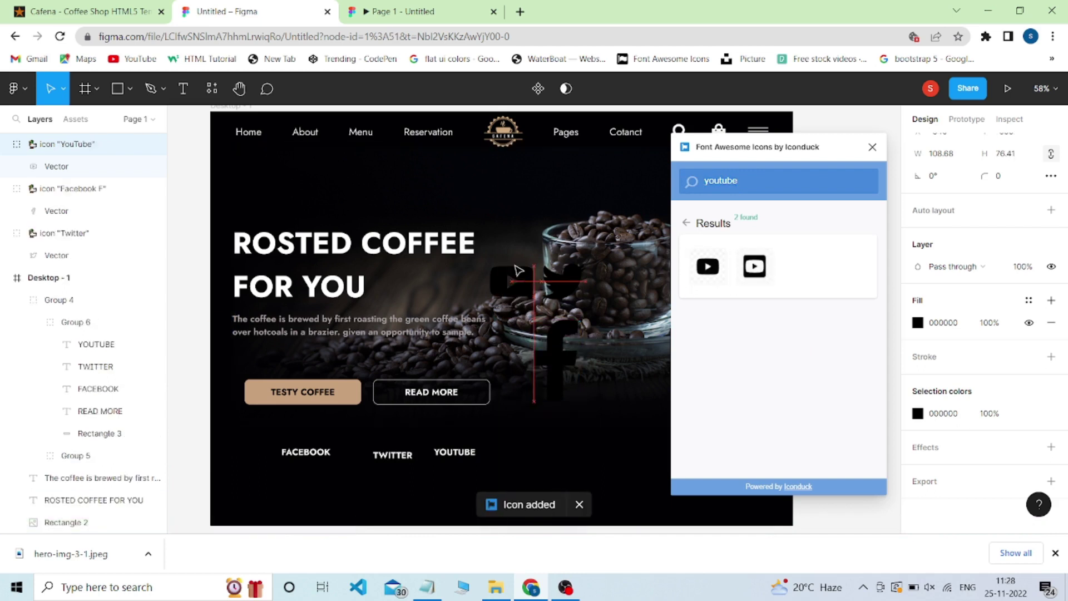
pyautogui.click(562, 282)
pyautogui.click(917, 322)
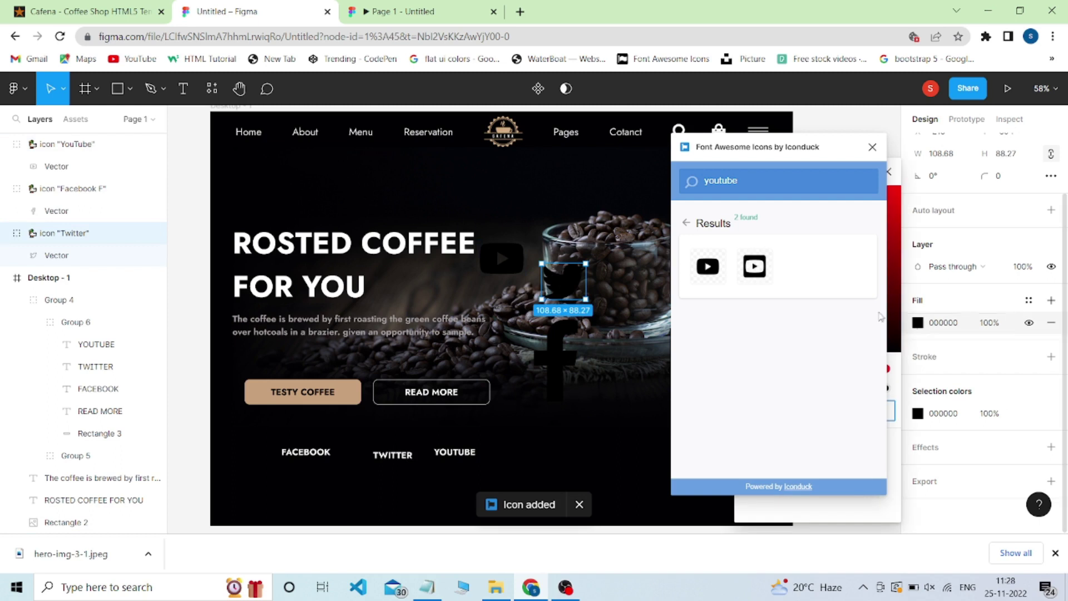
# Set the Twitter, YouTube and Facebook icons' fill to white FFFFFF.
pyautogui.click(872, 147)
pyautogui.click(751, 466)
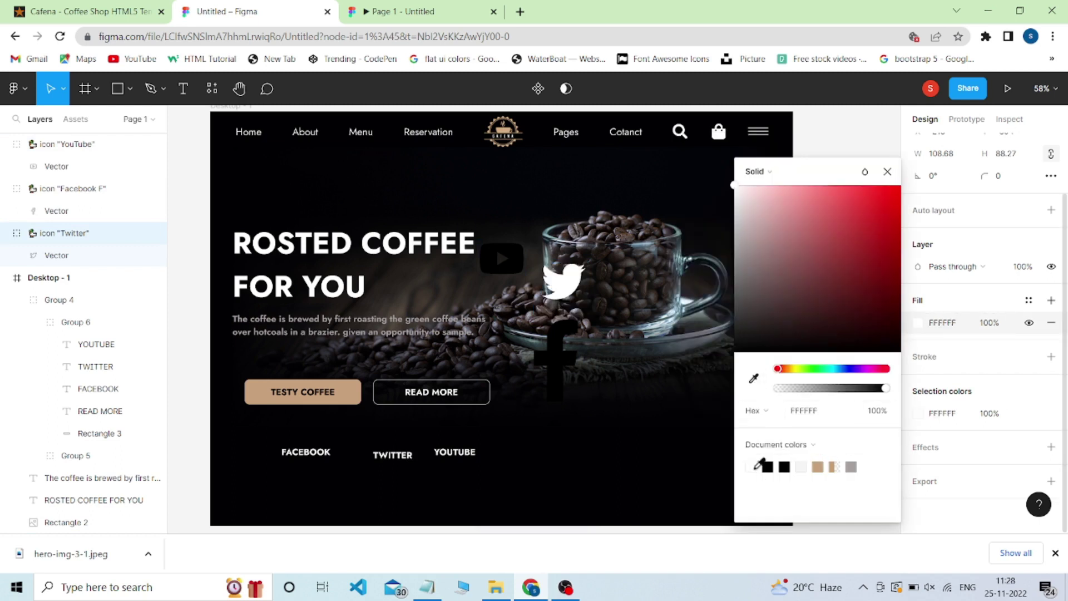
pyautogui.click(501, 258)
pyautogui.click(917, 322)
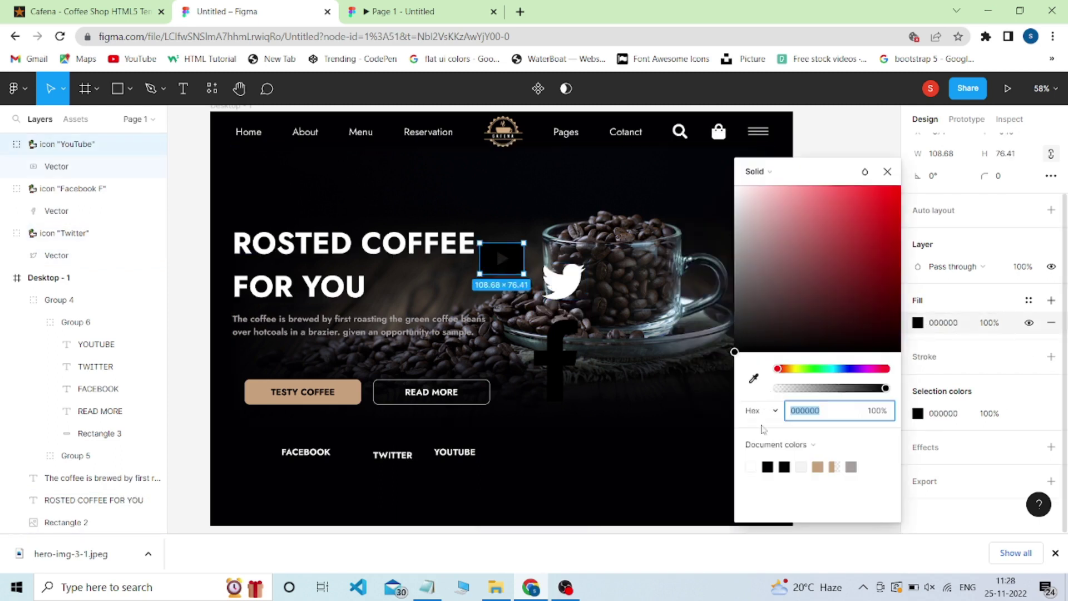
pyautogui.click(751, 466)
pyautogui.press('Escape')
pyautogui.click(558, 347)
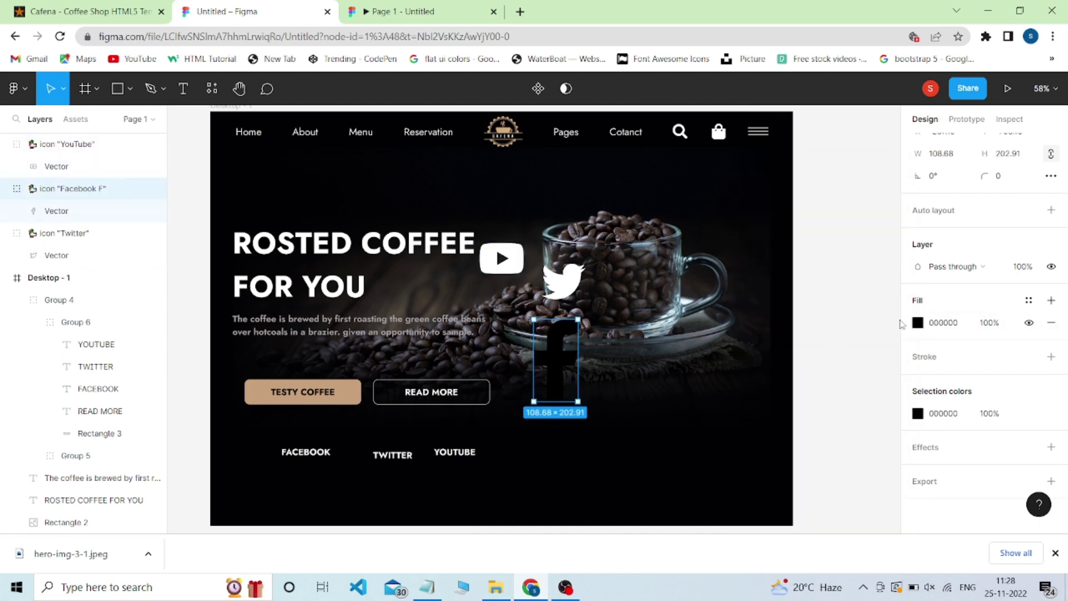
pyautogui.click(917, 323)
pyautogui.click(752, 466)
# Shrink the Facebook icon to about 41×77 and place it beside the FACEBOOK label.
pyautogui.moveTo(578, 400)
pyautogui.mouseDown()
pyautogui.moveTo(553, 355)
pyautogui.moveTo(548, 314)
pyautogui.mouseUp()
pyautogui.hotkey('ctrl', 'z')
pyautogui.hotkey('ctrl', 'z')
pyautogui.hotkey('ctrl', 'z')
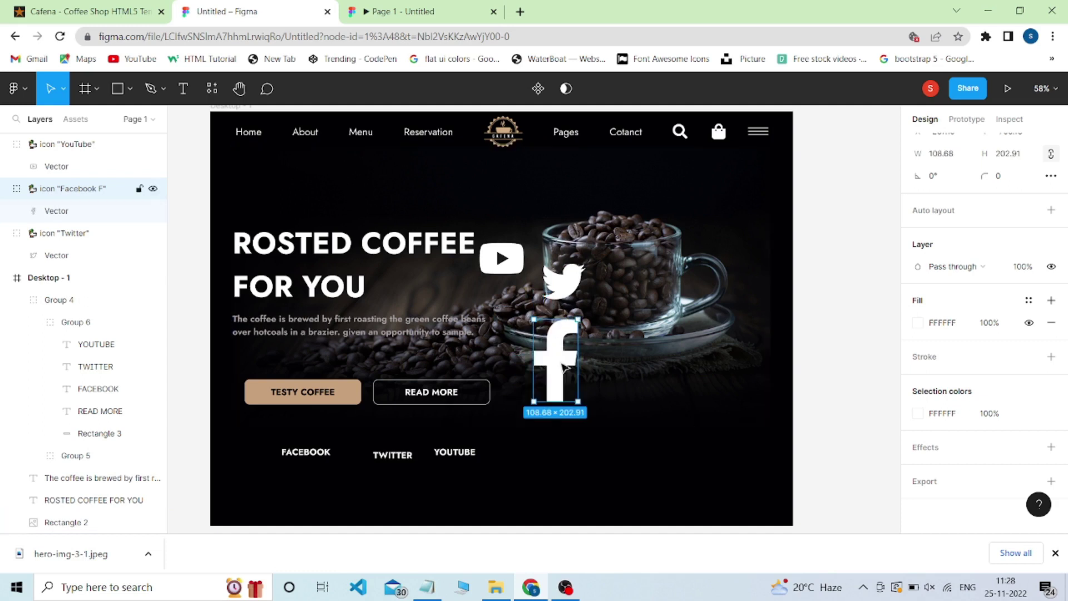
pyautogui.moveTo(577, 401)
pyautogui.mouseDown()
pyautogui.moveTo(550, 352)
pyautogui.moveTo(440, 389)
pyautogui.mouseUp()
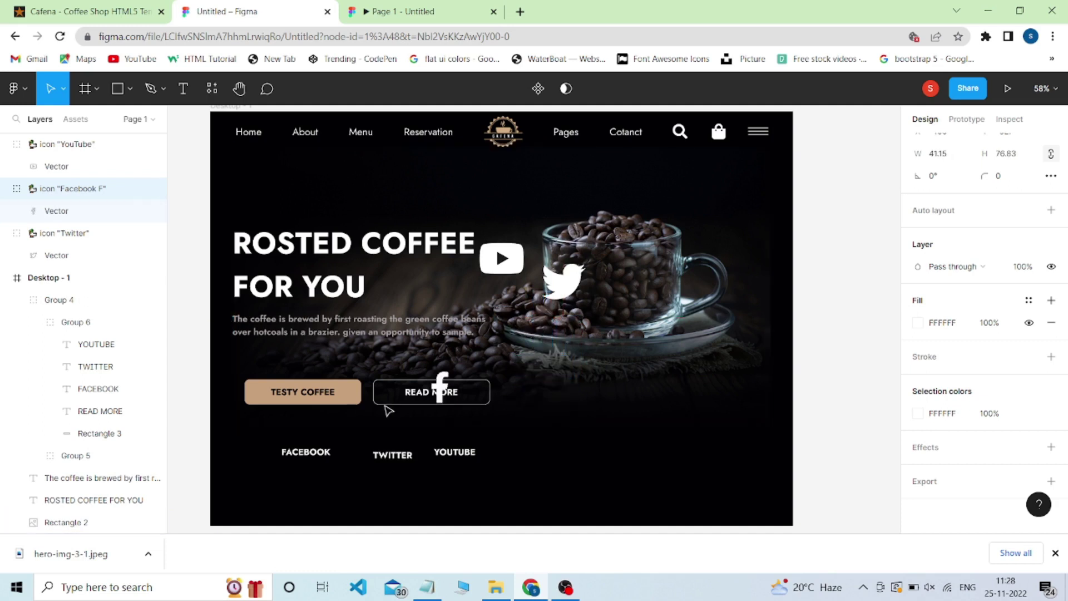
pyautogui.moveTo(273, 439); pyautogui.dragTo(249, 449)
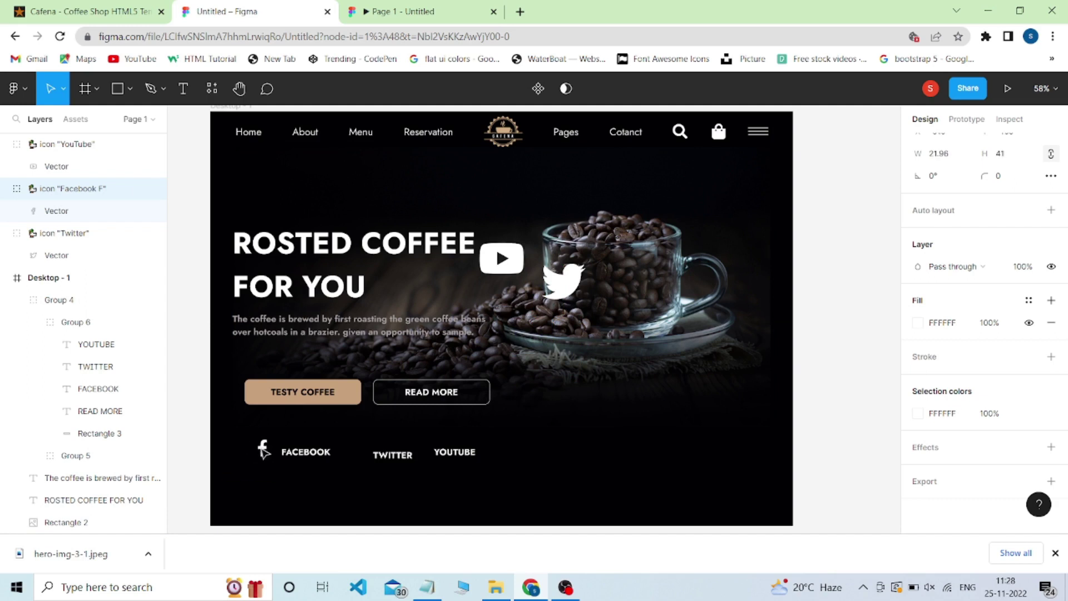
pyautogui.scroll(2, 267, 437)
pyautogui.scroll(3, 286, 432)
pyautogui.scroll(3, 296, 410)
pyautogui.scroll(4, 239, 200)
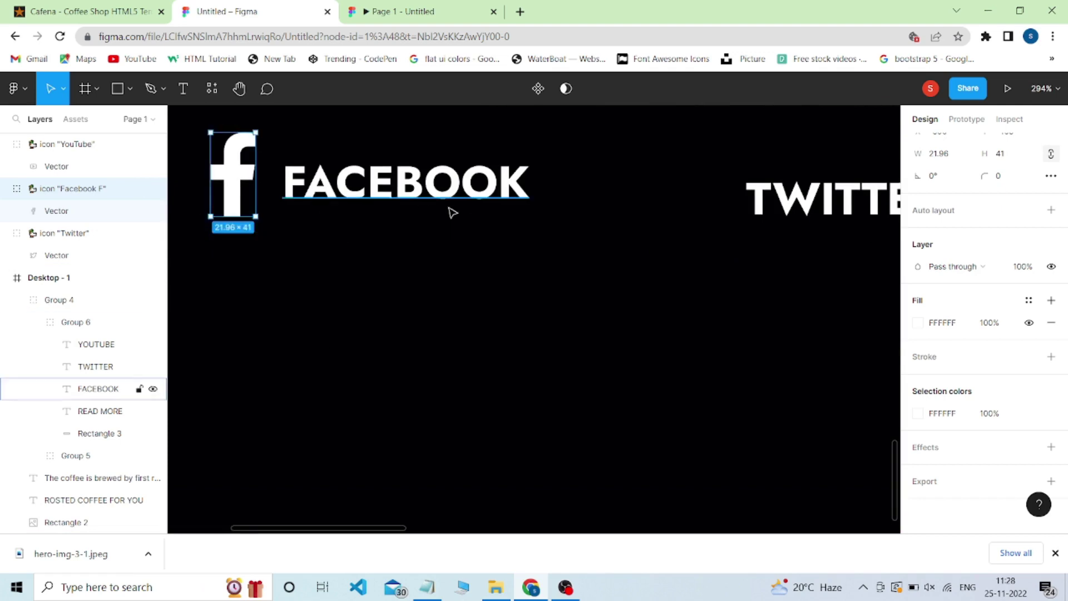
pyautogui.scroll(-5, 454, 215)
pyautogui.scroll(-3, 534, 229)
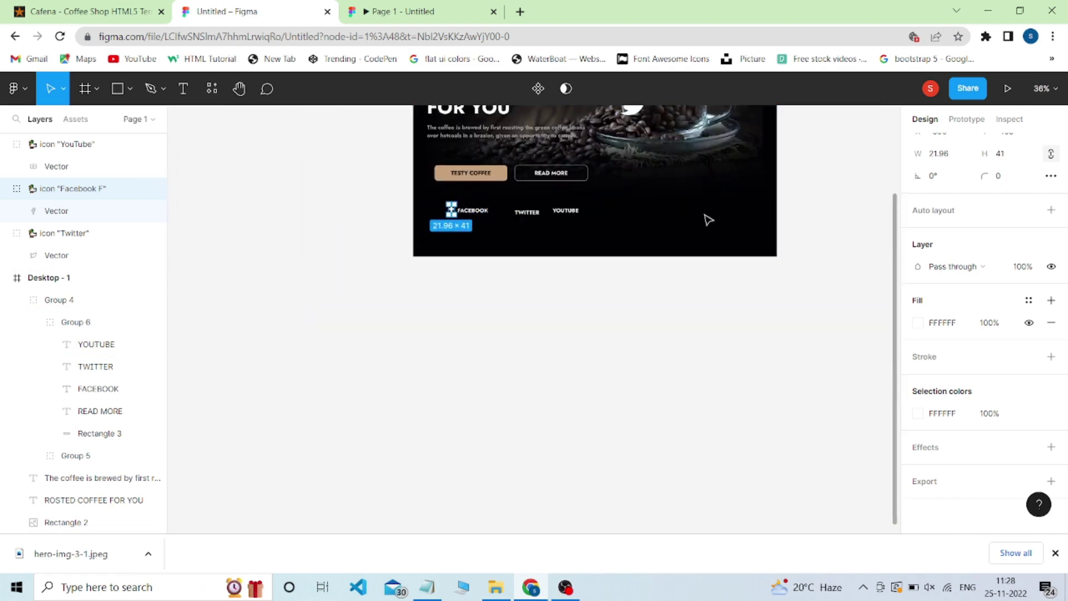
pyautogui.scroll(2, 708, 220)
pyautogui.scroll(1, 639, 231)
pyautogui.scroll(3, 599, 167)
pyautogui.scroll(1, 556, 194)
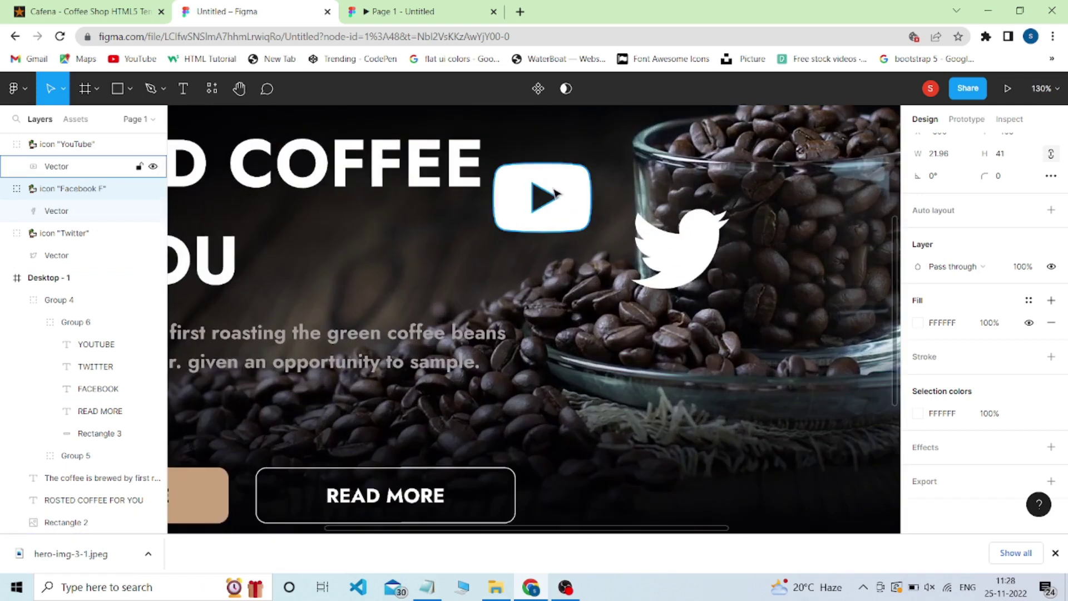
# Shrink the YouTube icon to 48×33.75.
pyautogui.click(557, 194)
pyautogui.moveTo(588, 196)
pyautogui.mouseDown()
pyautogui.moveTo(533, 176)
pyautogui.moveTo(377, 372)
pyautogui.mouseUp()
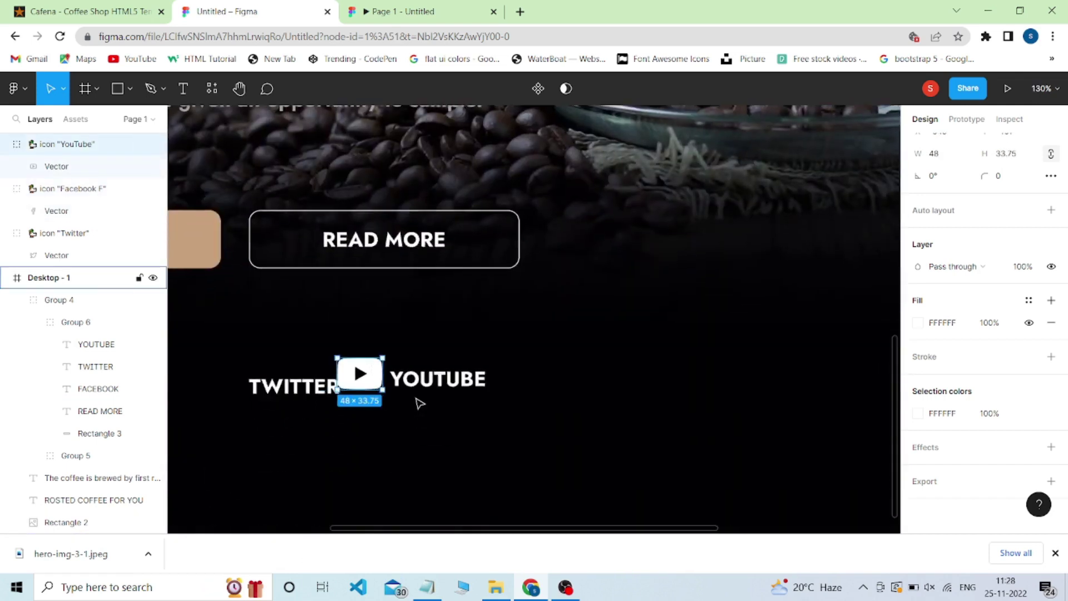
pyautogui.scroll(5, 420, 404)
pyautogui.scroll(-5, 523, 302)
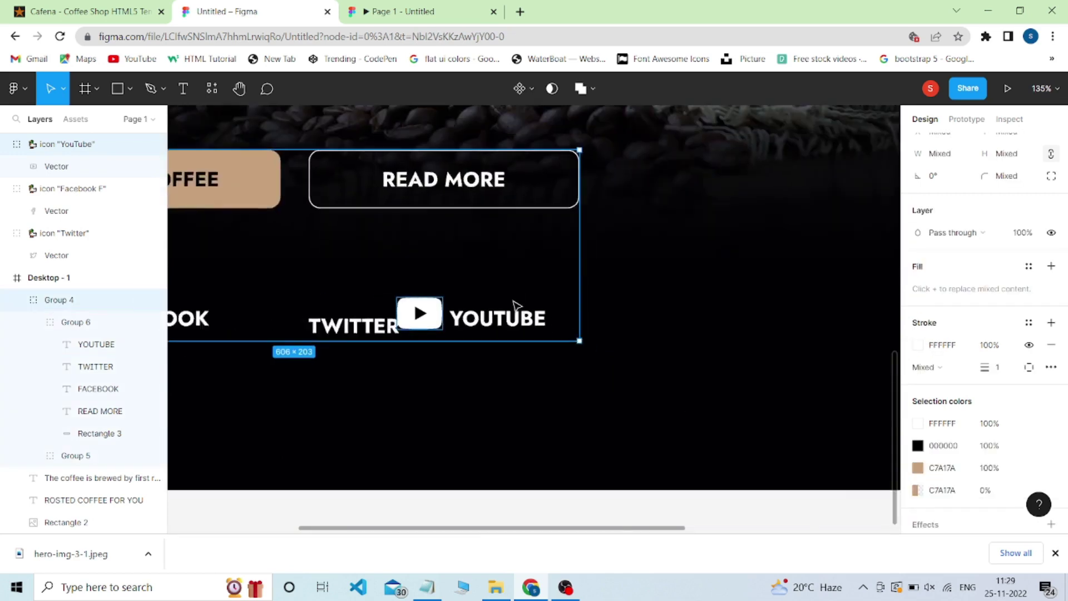
pyautogui.moveTo(464, 328); pyautogui.dragTo(470, 319)
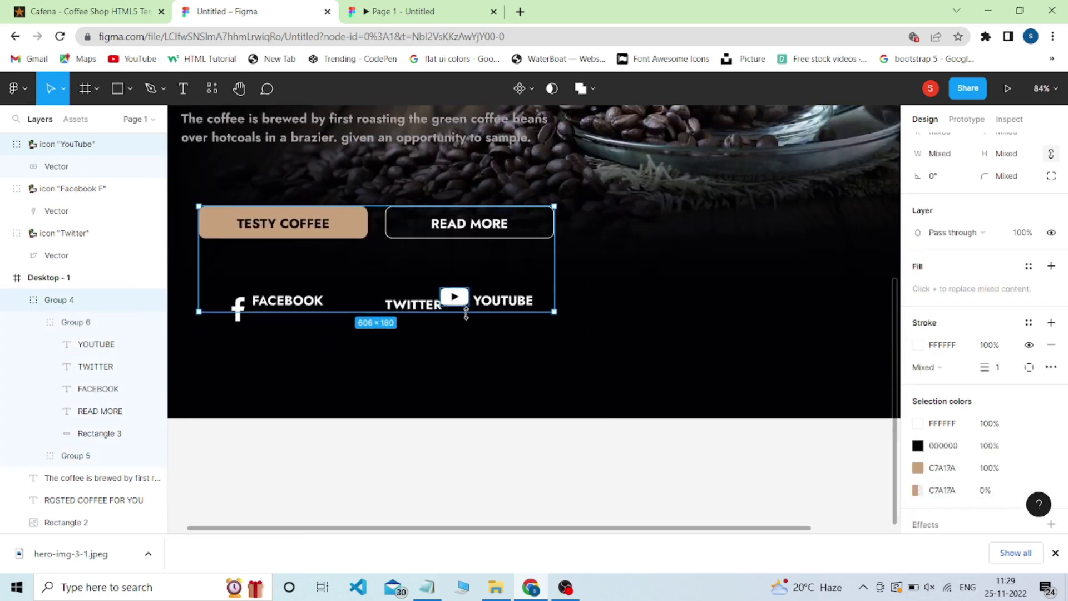
pyautogui.hotkey('ctrl', 'z')
pyautogui.click(277, 250)
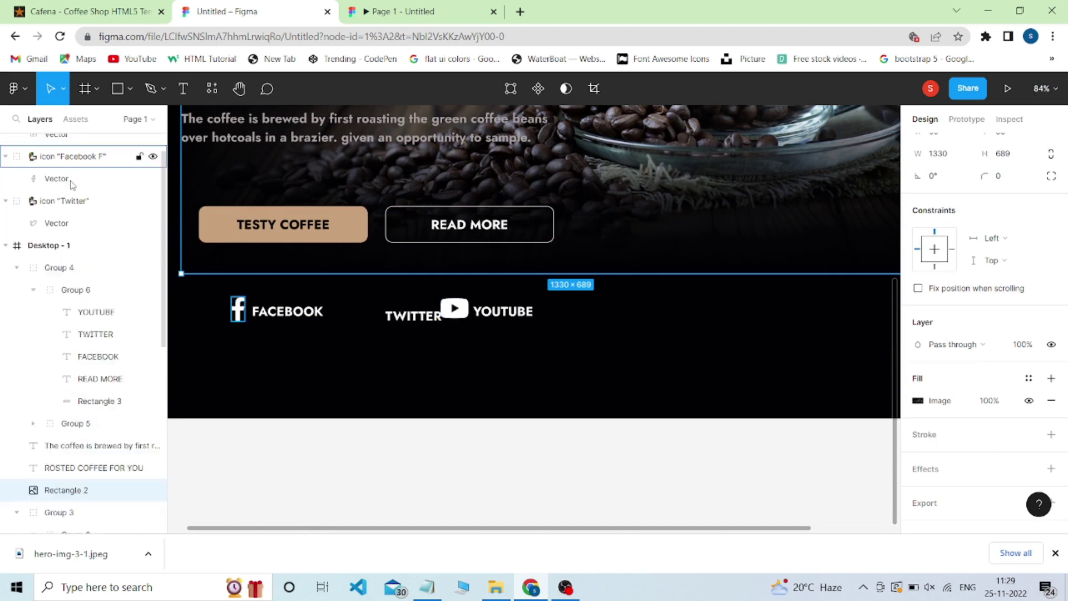
# Move the YouTube and Facebook F icon layers into Desktop - 1 and position icons beside their labels.
pyautogui.click(244, 308)
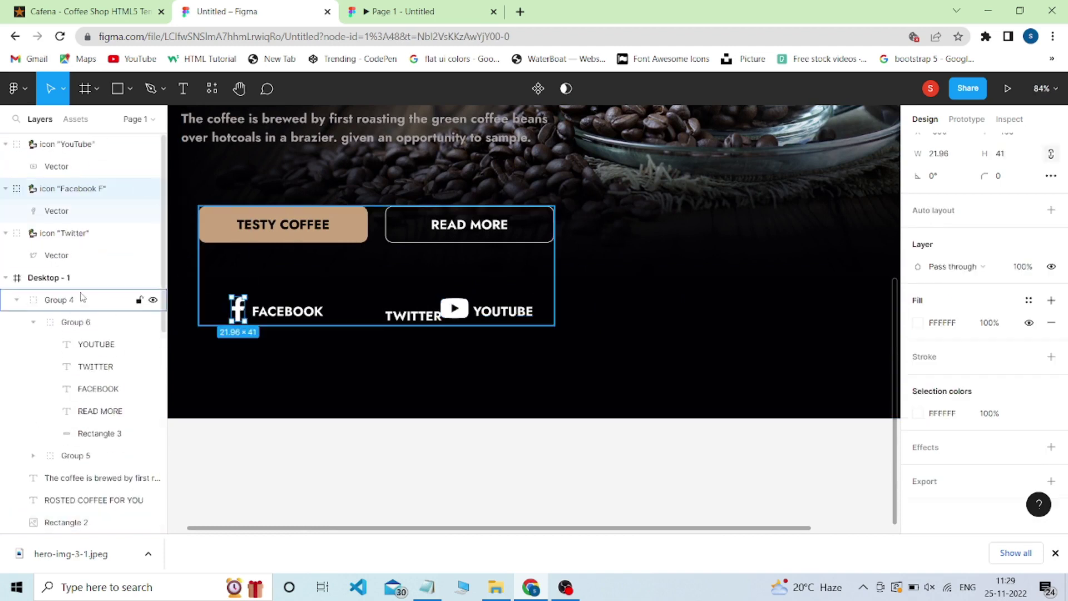
pyautogui.click(52, 278)
pyautogui.click(50, 147)
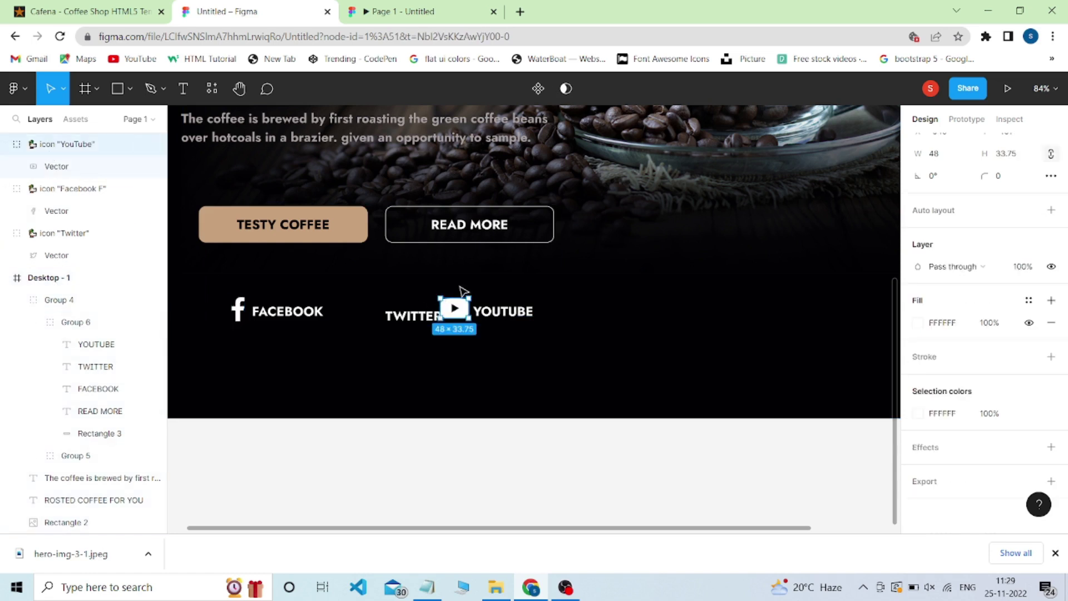
pyautogui.scroll(2, 529, 246)
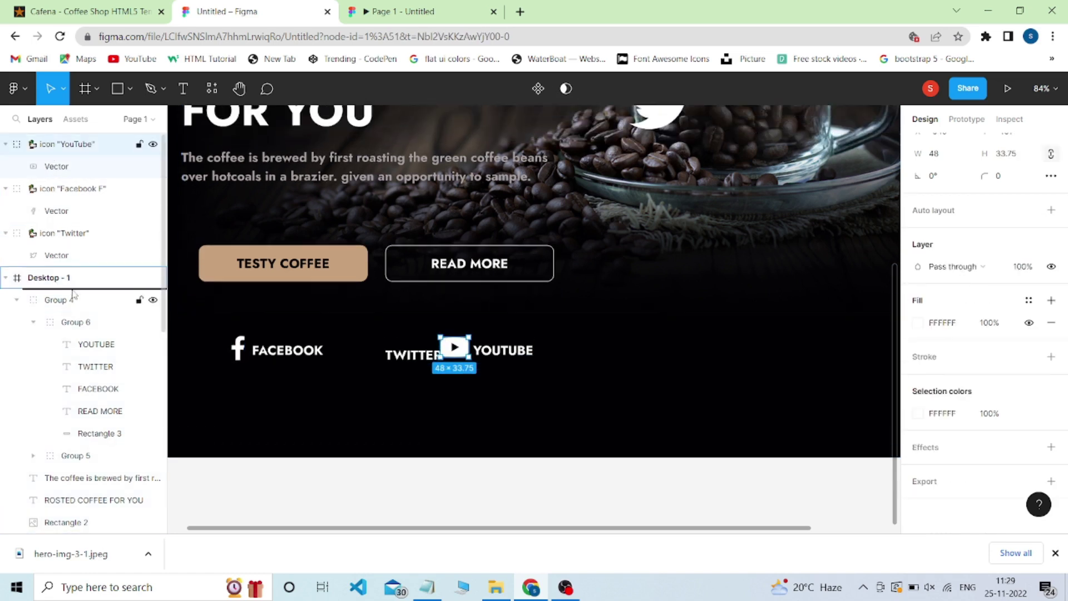
pyautogui.moveTo(48, 145); pyautogui.dragTo(50, 278)
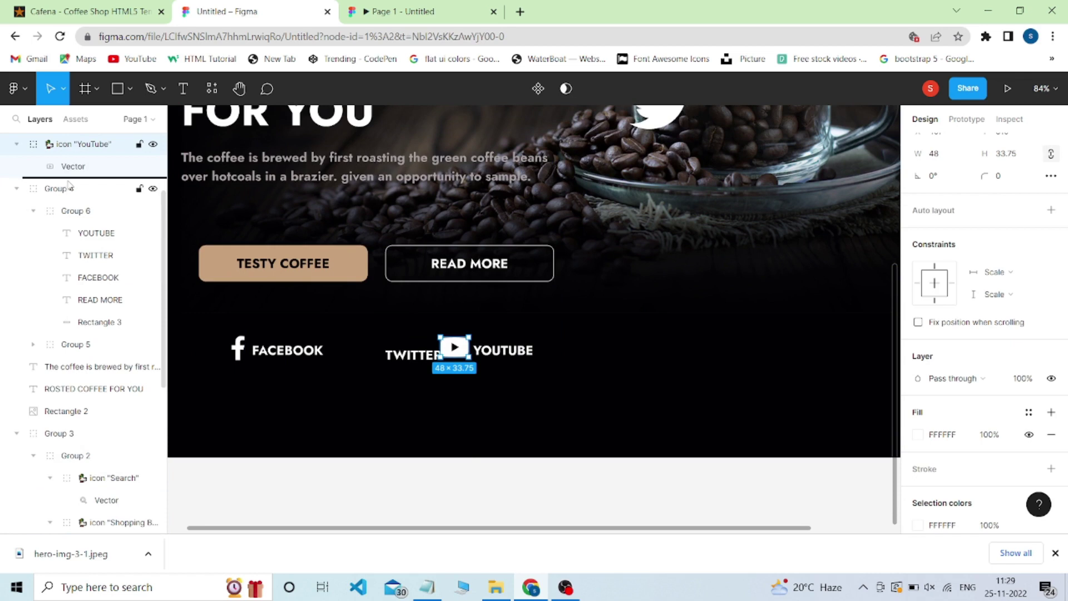
pyautogui.scroll(3, 76, 171)
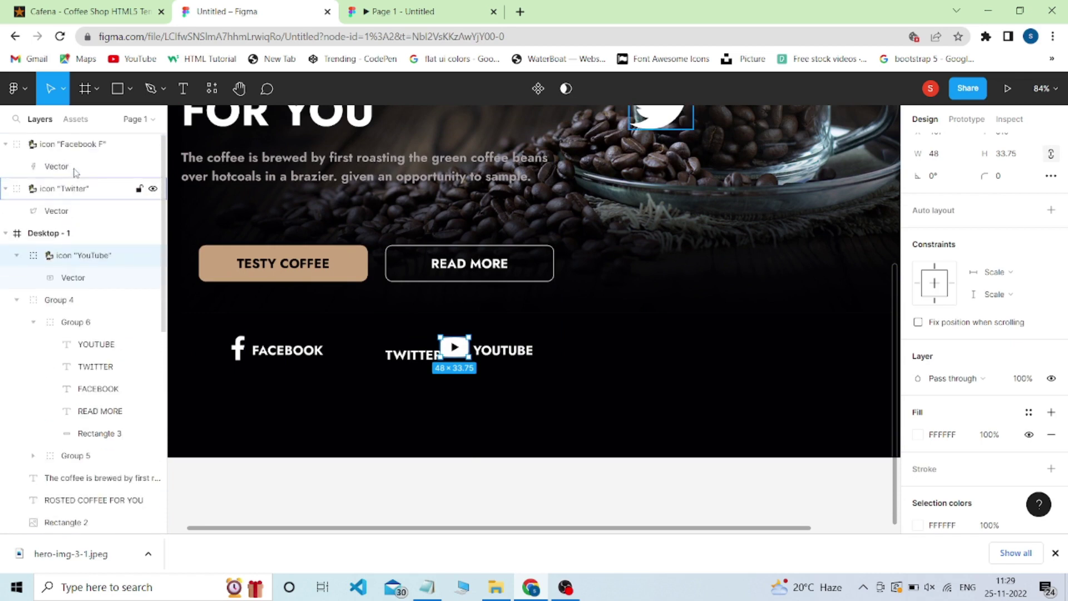
pyautogui.moveTo(55, 188); pyautogui.dragTo(53, 244)
pyautogui.click(53, 146)
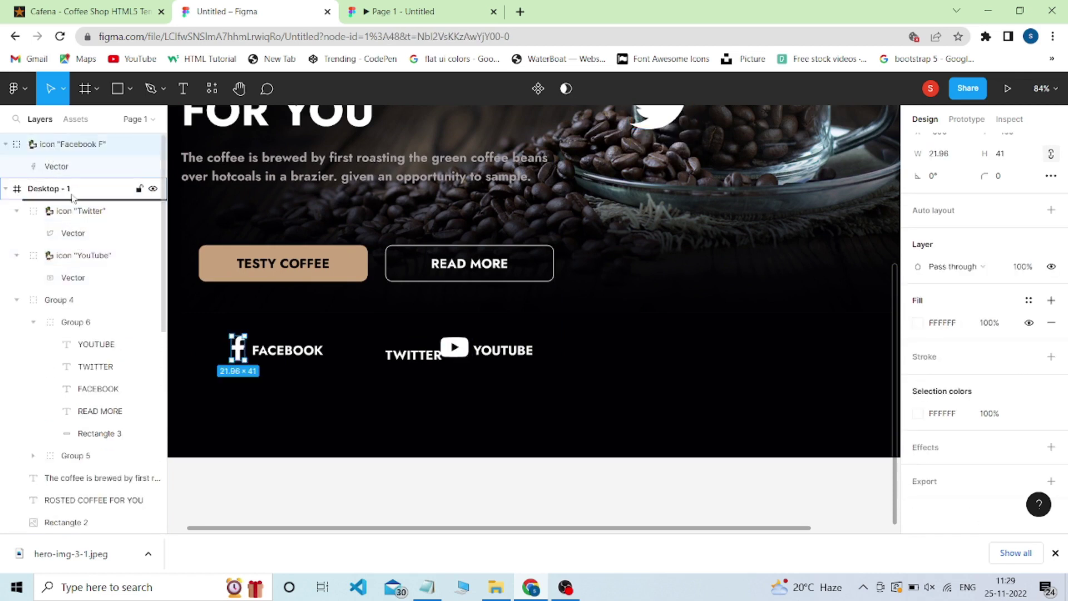
pyautogui.moveTo(54, 146); pyautogui.dragTo(44, 194)
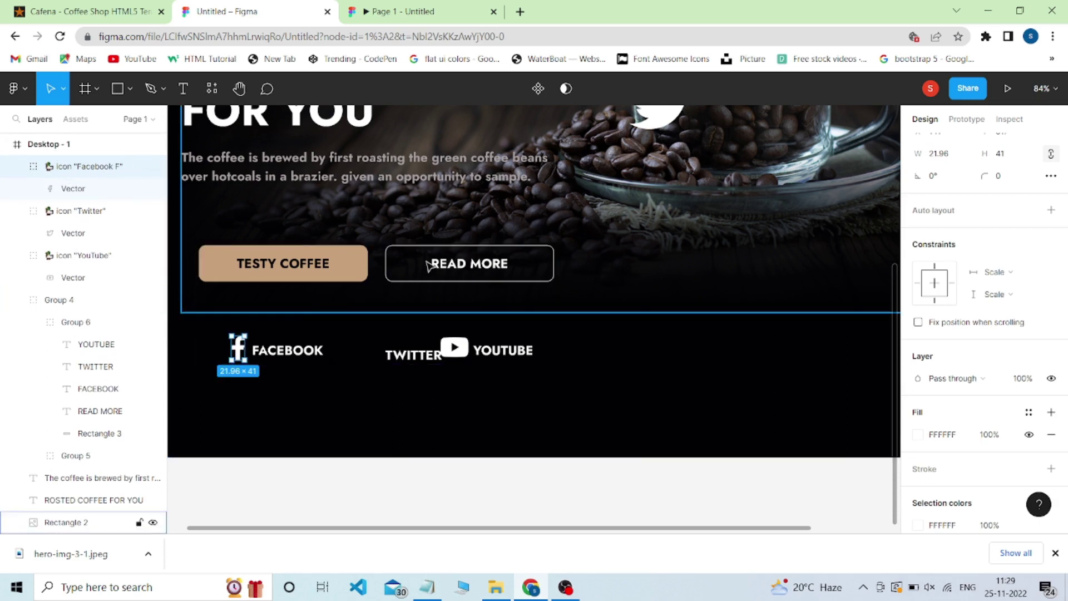
pyautogui.scroll(1, 425, 265)
pyautogui.moveTo(671, 127)
pyautogui.mouseDown()
pyautogui.moveTo(606, 423)
pyautogui.moveTo(587, 402)
pyautogui.moveTo(367, 384)
pyautogui.mouseUp()
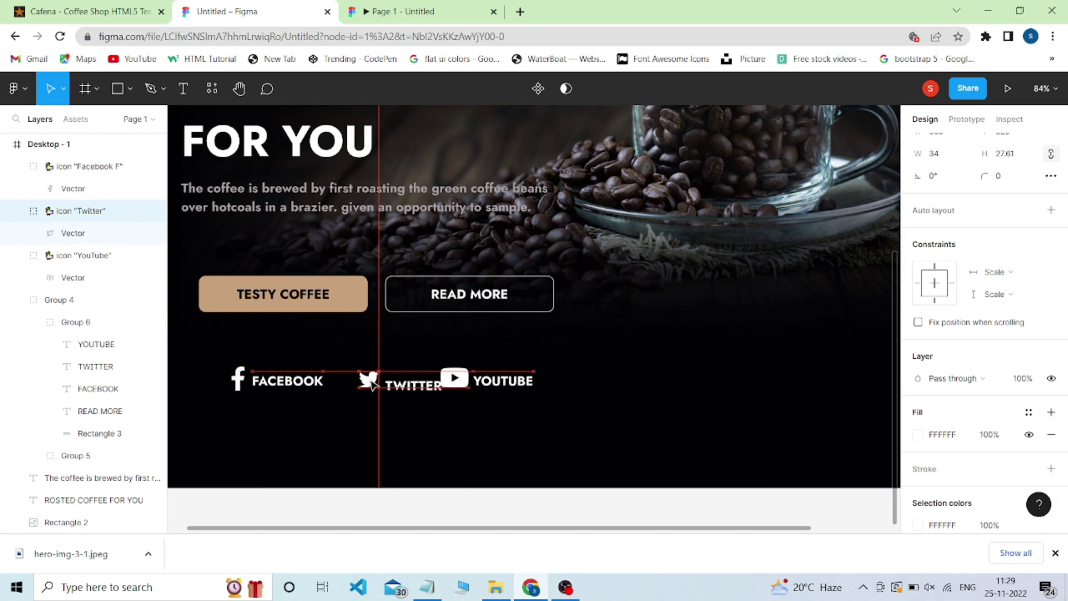
pyautogui.click(503, 384)
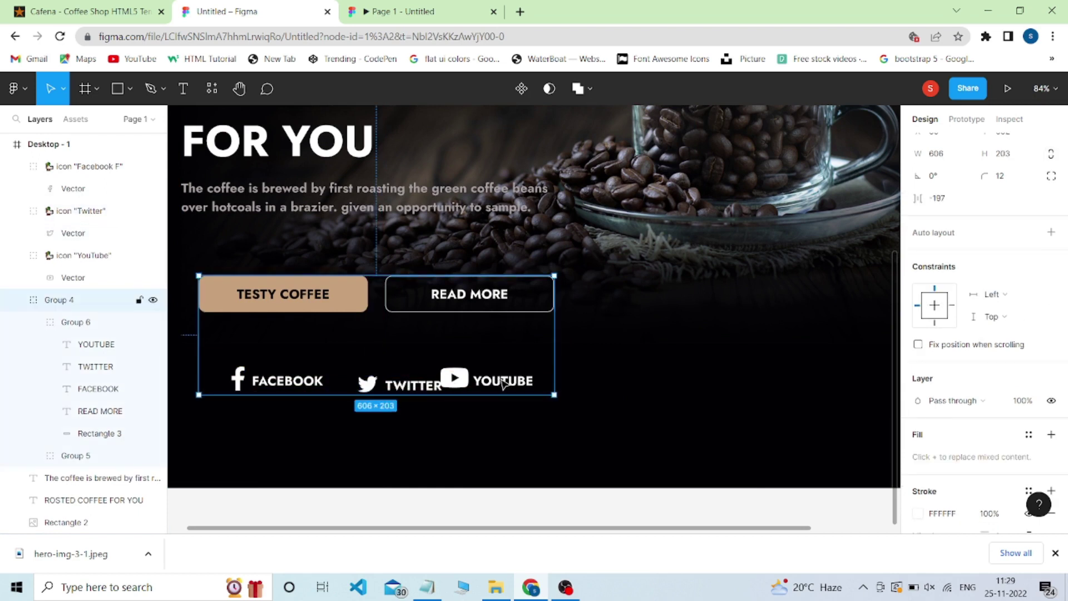
pyautogui.moveTo(92, 322)
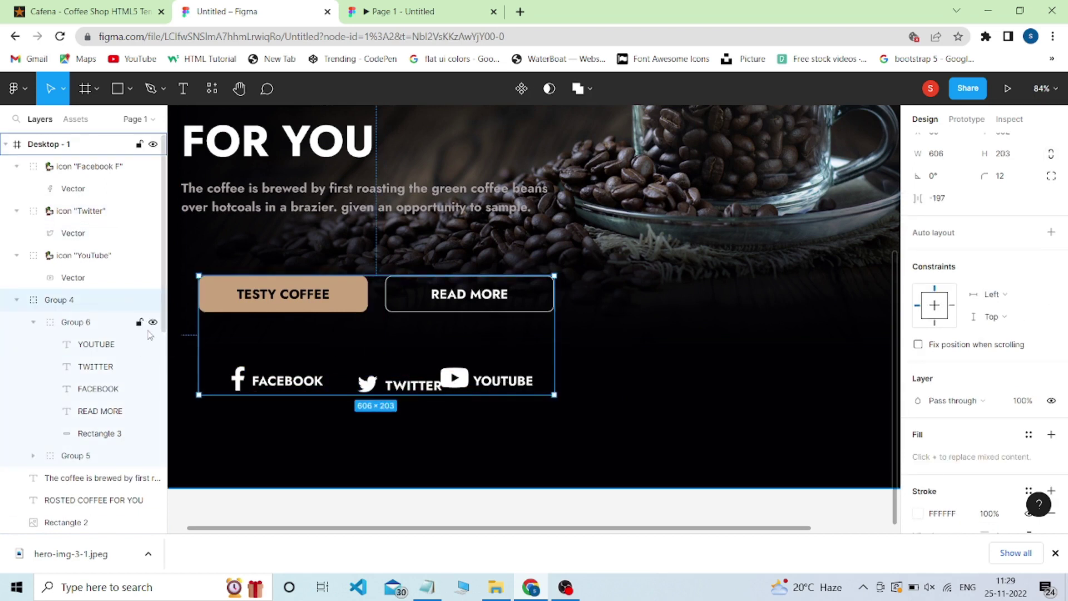
# Ungroup Groups 4, 6 and 5, nudge the Twitter pair left, and shrink the YouTube icon to about 31×22.
pyautogui.hotkey('ctrl', 'shift', 'g')
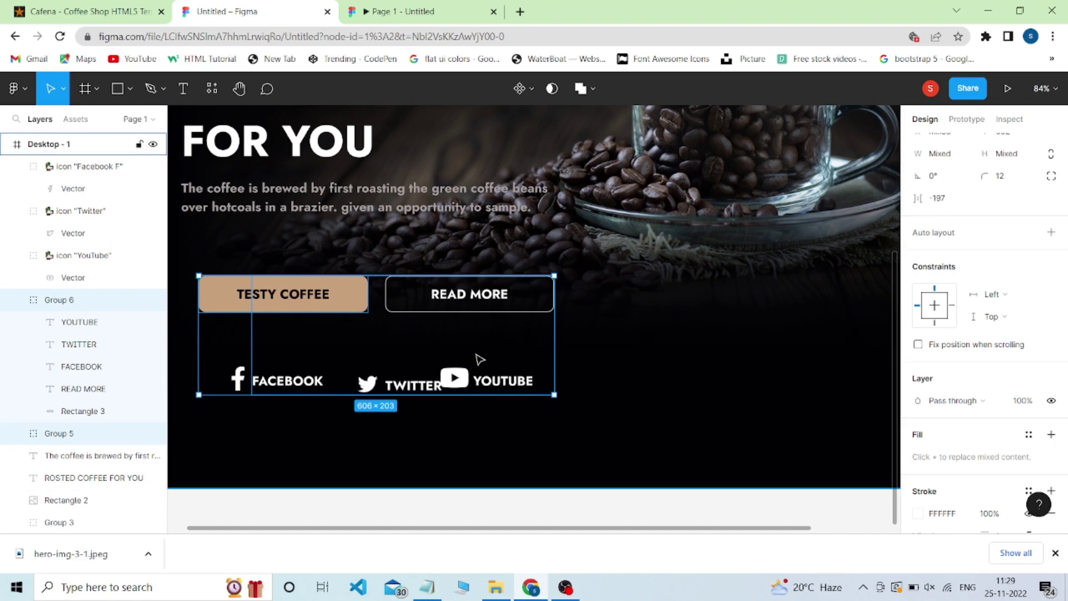
pyautogui.hotkey('ctrl', 'shift', 'g')
pyautogui.click(413, 438)
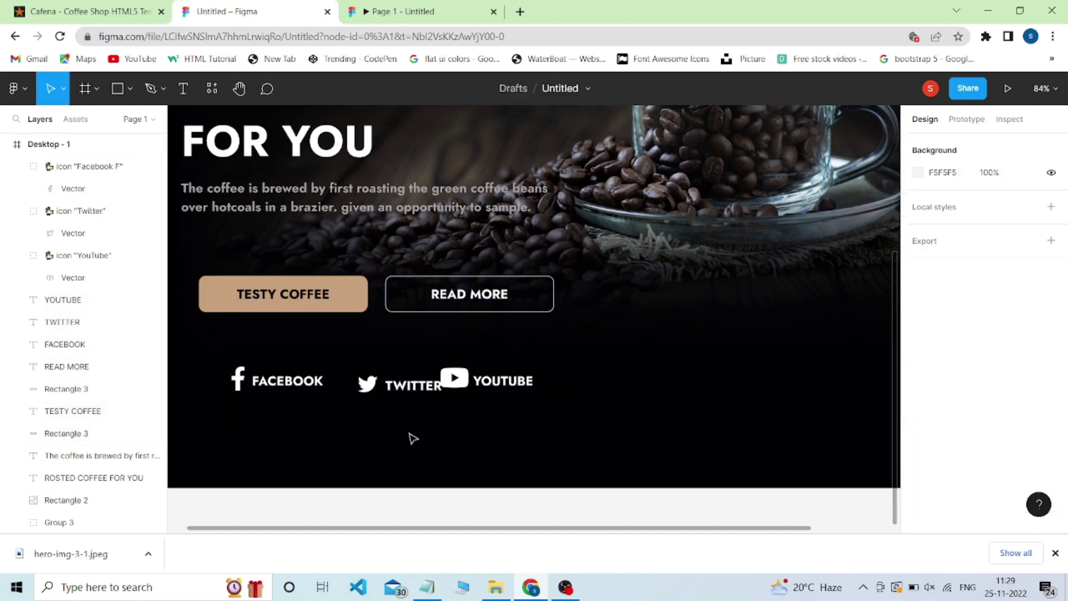
pyautogui.click(412, 385)
pyautogui.keyDown('shift'); pyautogui.click(367, 383); pyautogui.keyUp('shift')
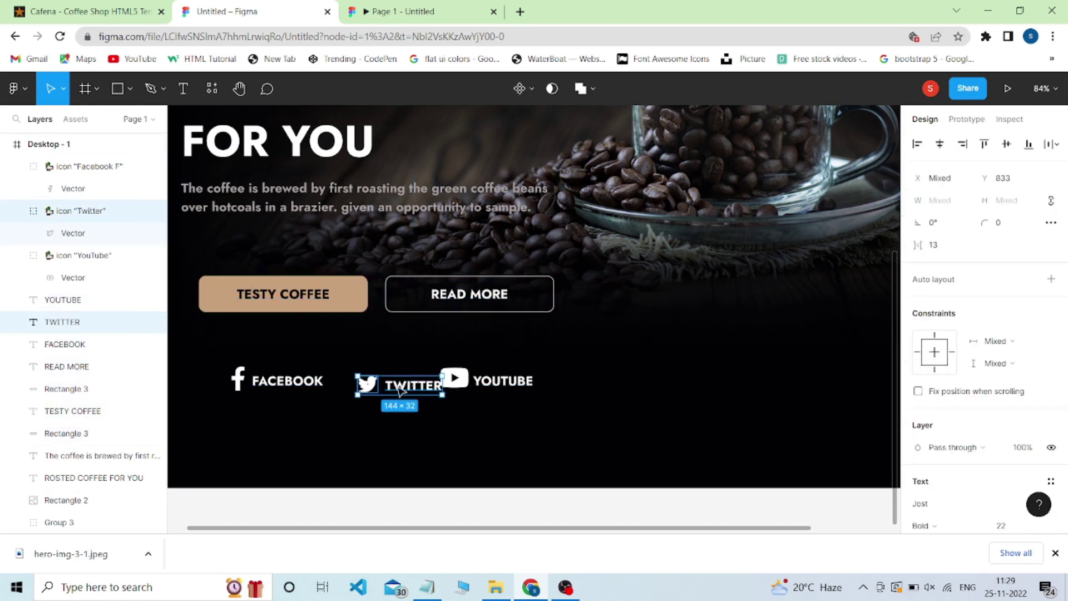
pyautogui.moveTo(398, 389); pyautogui.dragTo(385, 389)
pyautogui.moveTo(468, 386); pyautogui.dragTo(423, 386)
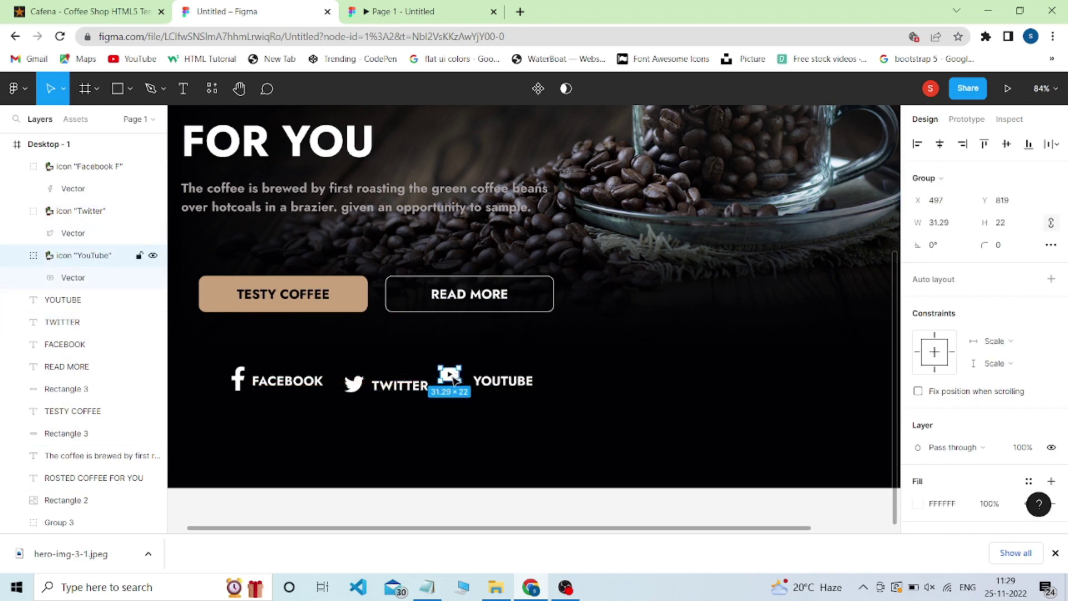
# Slightly shrink the Facebook icon, then group the Facebook and Twitter icons with their labels.
pyautogui.click(238, 382)
pyautogui.click(247, 392)
pyautogui.moveTo(246, 392); pyautogui.dragTo(241, 384)
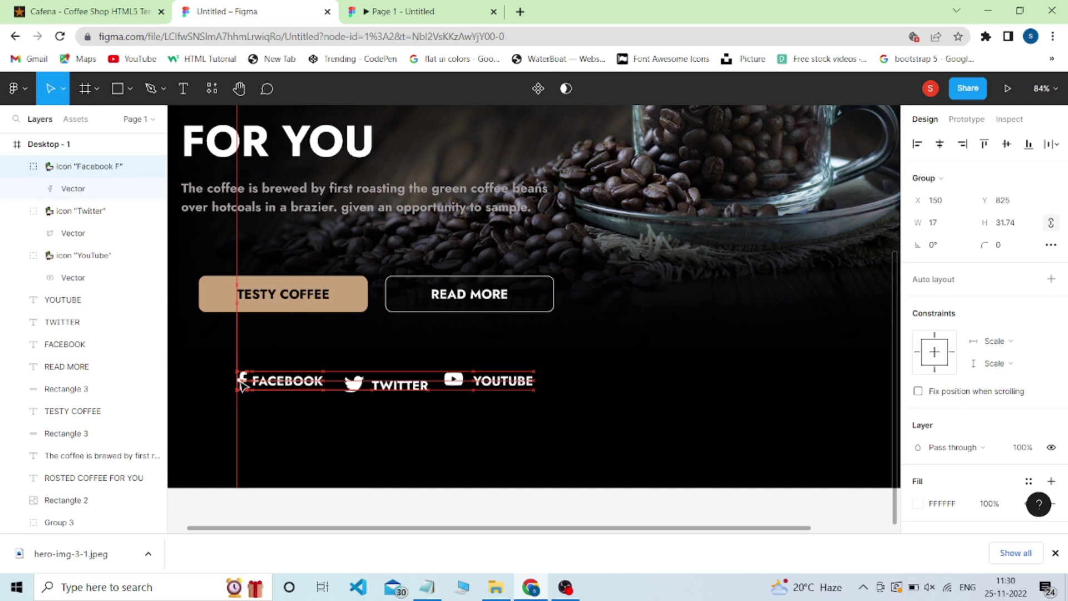
pyautogui.keyDown('shift'); pyautogui.click(270, 381); pyautogui.keyUp('shift')
pyautogui.hotkey('ctrl', 'g')
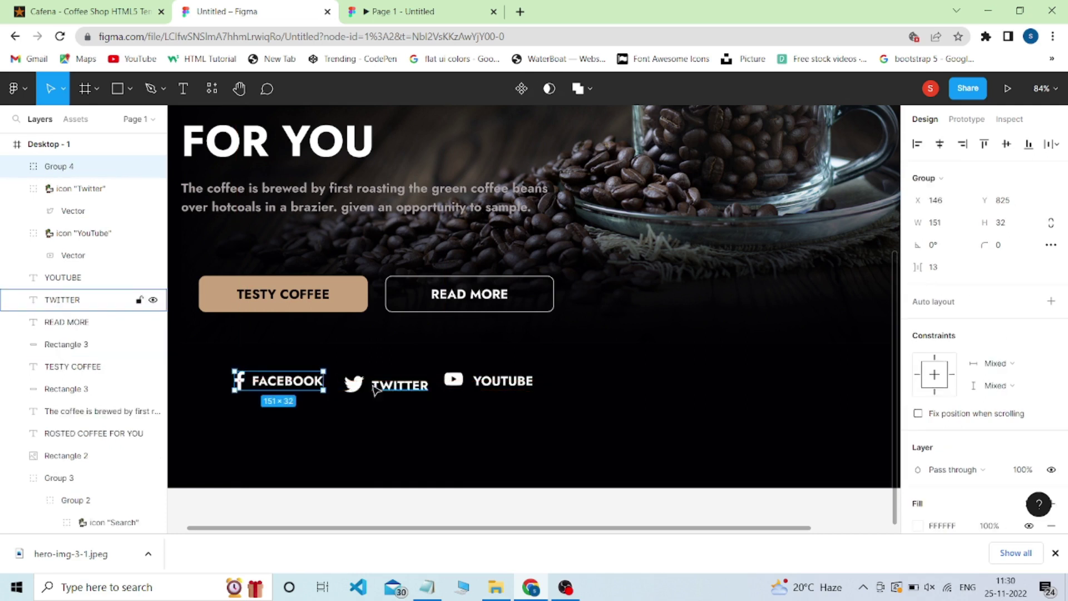
pyautogui.click(354, 383)
pyautogui.keyDown('shift'); pyautogui.click(384, 390); pyautogui.keyUp('shift')
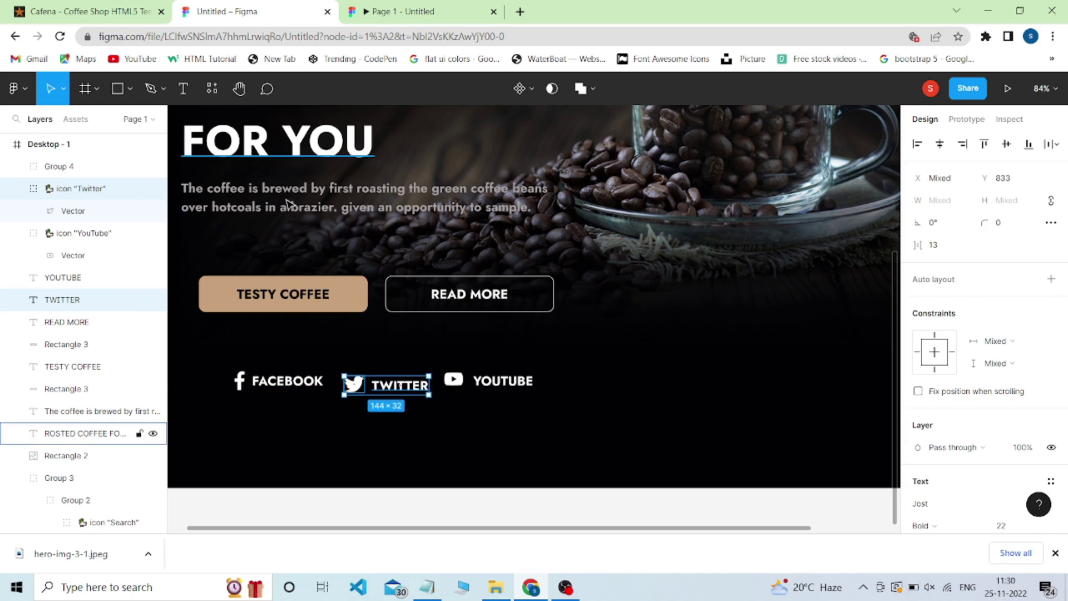
pyautogui.rightClick(395, 385)
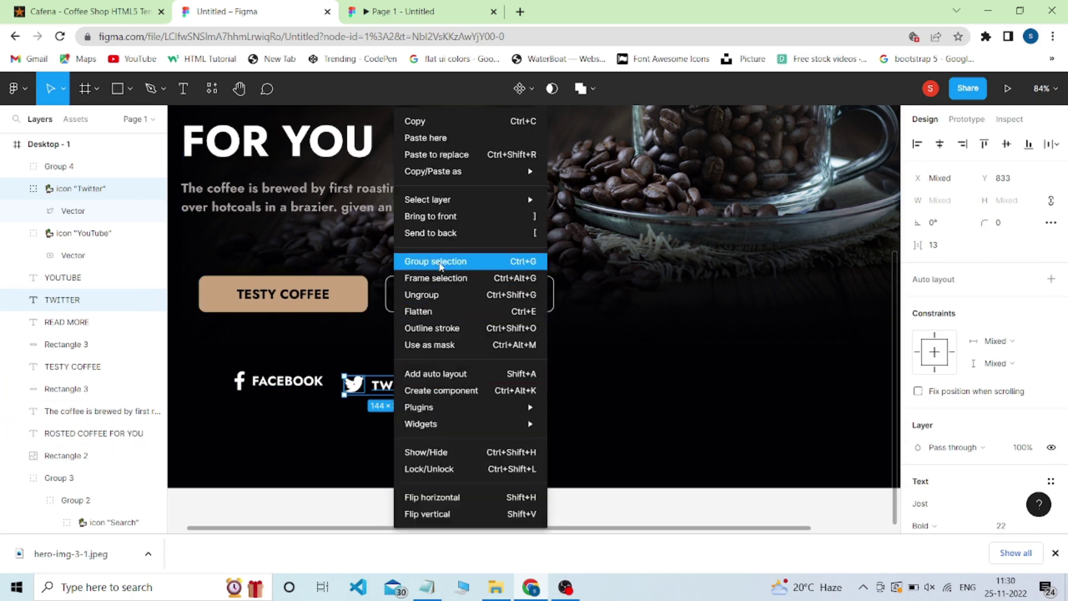
pyautogui.click(504, 265)
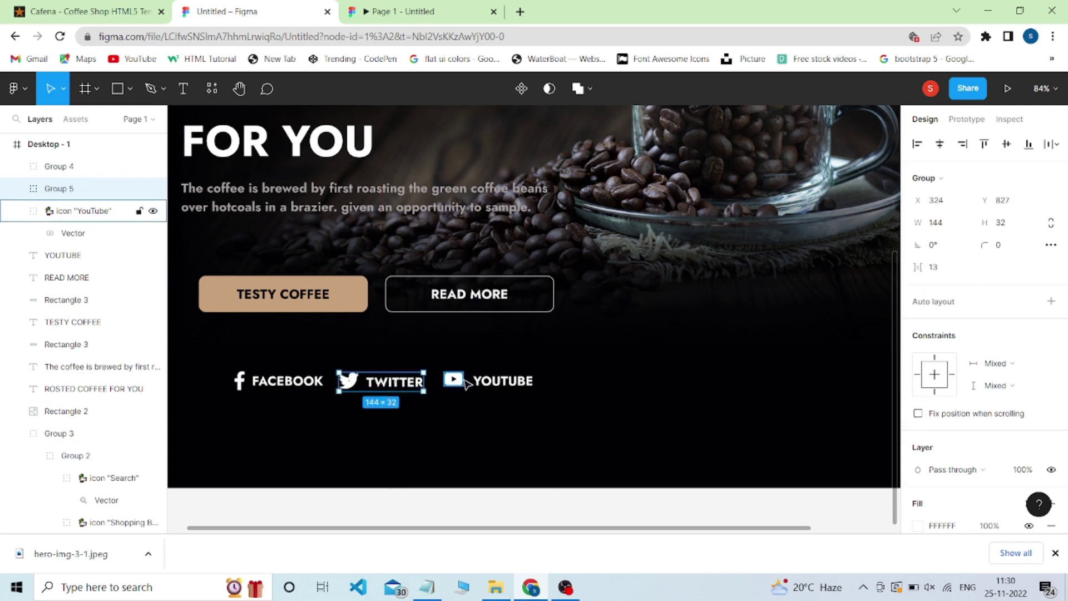
# Group the YouTube icon with its label, align all three pairs' vertical centres, and group them.
pyautogui.click(492, 383)
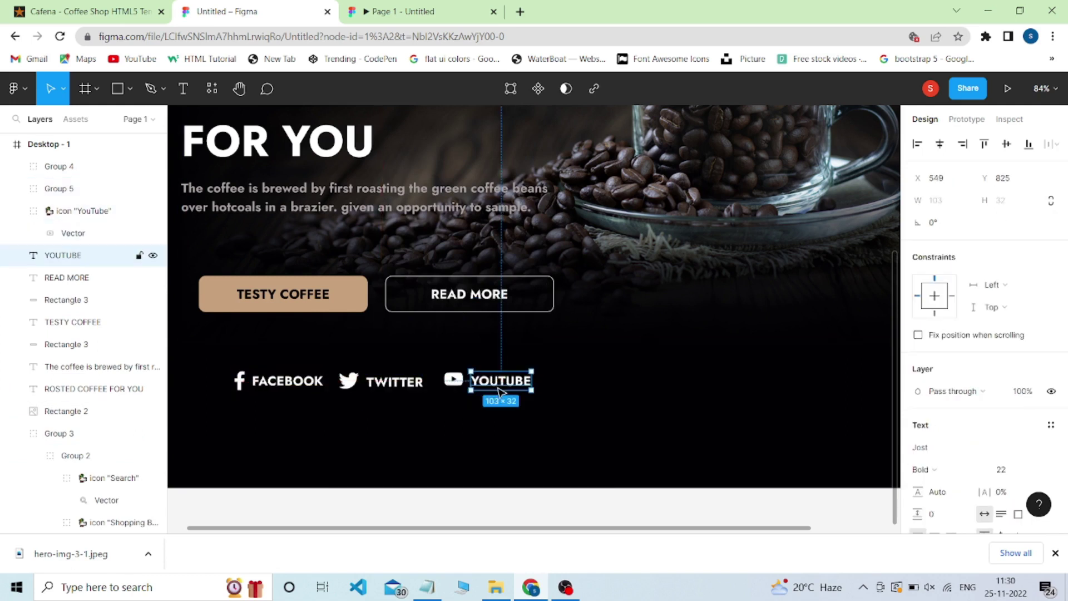
pyautogui.keyDown('shift'); pyautogui.click(451, 382); pyautogui.keyUp('shift')
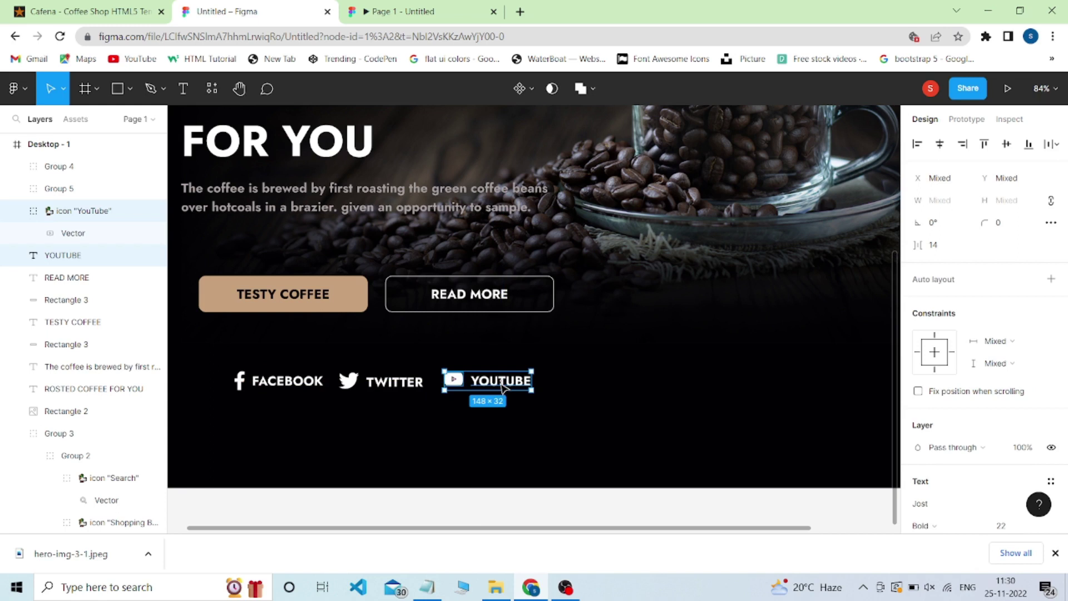
pyautogui.hotkey('ctrl', 'g')
pyautogui.keyDown('shift'); pyautogui.click(301, 381); pyautogui.keyUp('shift')
pyautogui.keyDown('shift'); pyautogui.click(390, 381); pyautogui.keyUp('shift')
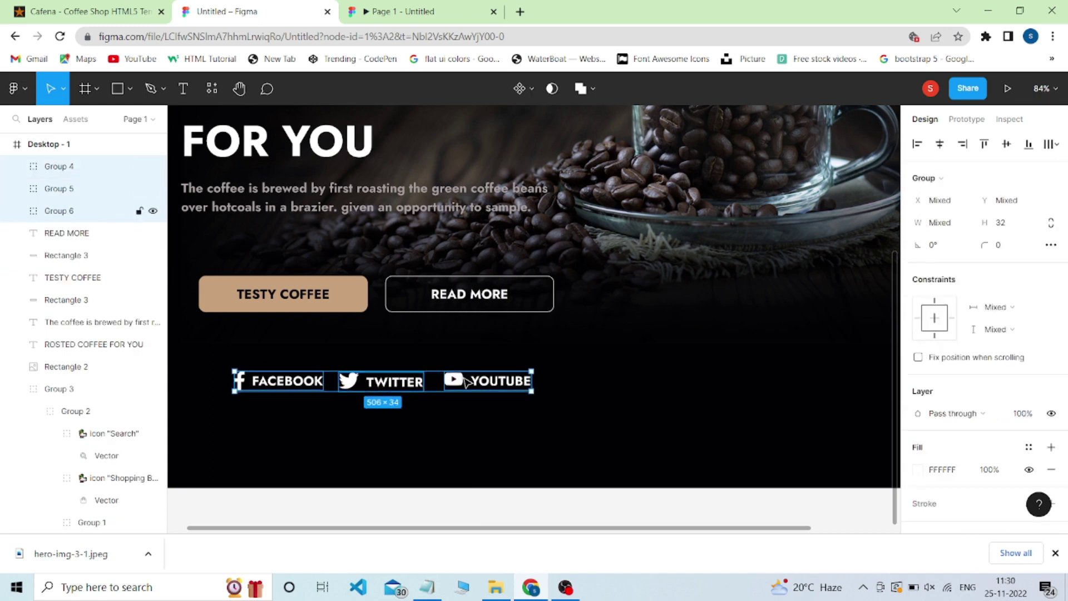
pyautogui.click(1006, 144)
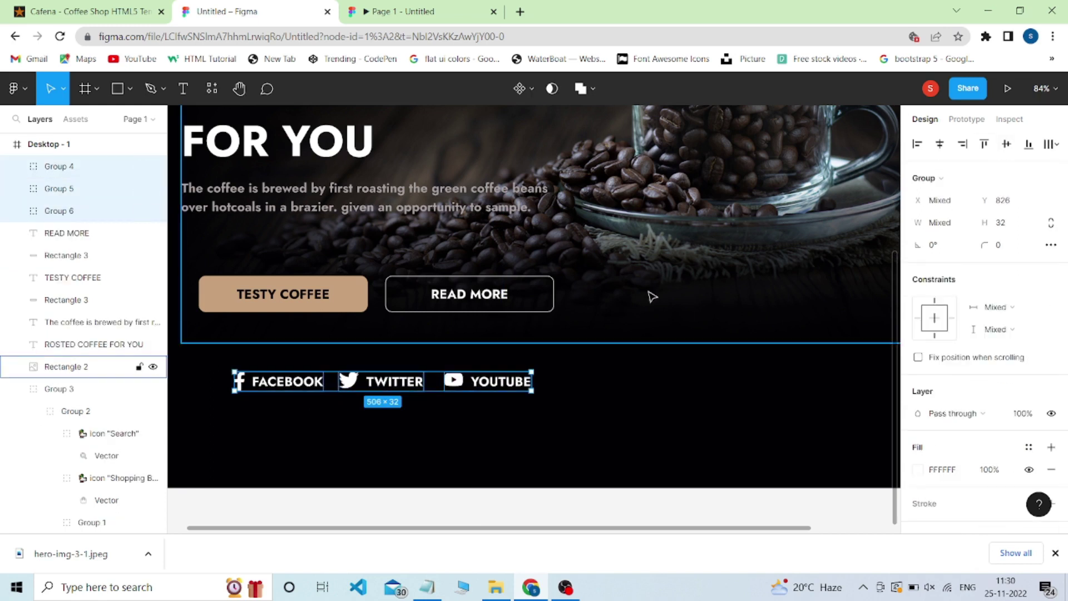
pyautogui.hotkey('ctrl', 'g')
# Move the social links row under the buttons, lining it up using the layout grid.
pyautogui.scroll(-3, 466, 378)
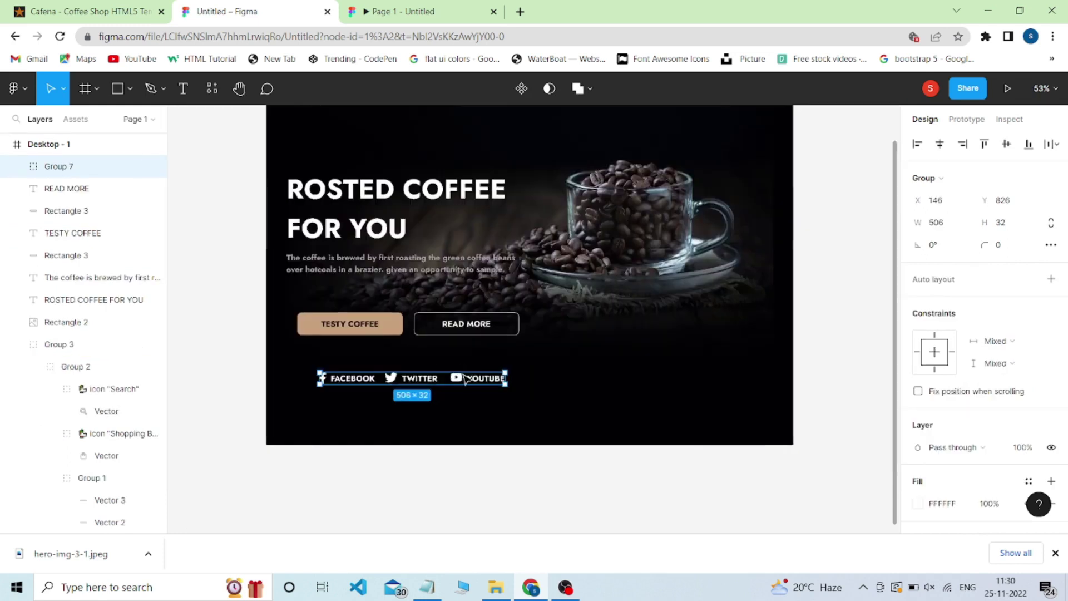
pyautogui.scroll(-2, 500, 376)
pyautogui.scroll(2, 531, 376)
pyautogui.click(551, 378)
pyautogui.click(307, 381)
pyautogui.moveTo(326, 385); pyautogui.dragTo(297, 378)
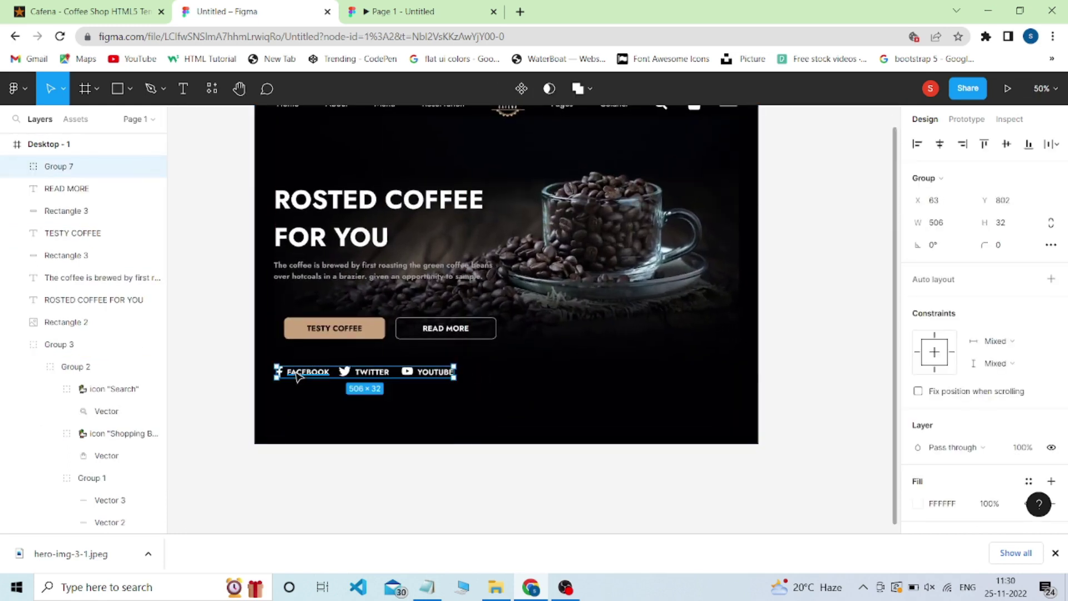
pyautogui.hotkey('ctrl', 'shift', '4')
pyautogui.scroll(1, 317, 389)
pyautogui.moveTo(321, 394); pyautogui.dragTo(329, 393)
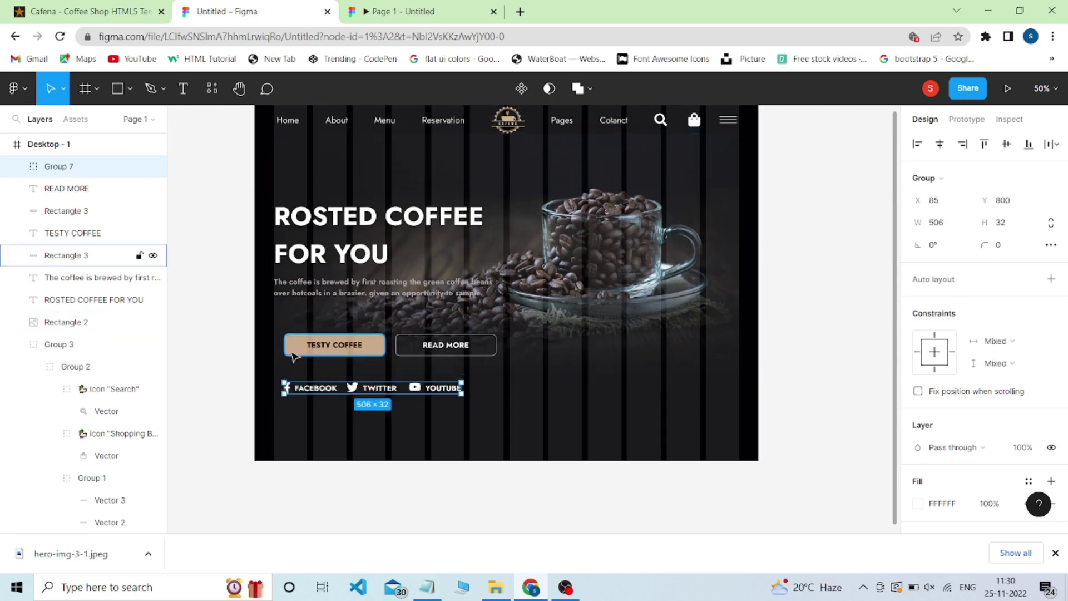
# Preview the landing page as a laptop-framed prototype.
pyautogui.scroll(-2, 293, 356)
pyautogui.scroll(3, 463, 364)
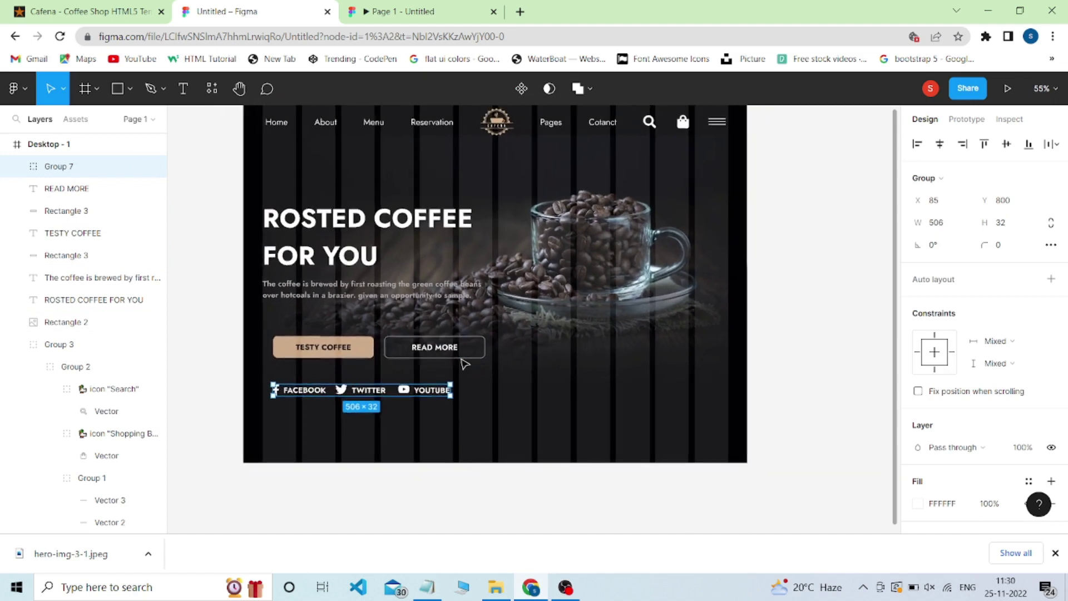
pyautogui.click(1007, 88)
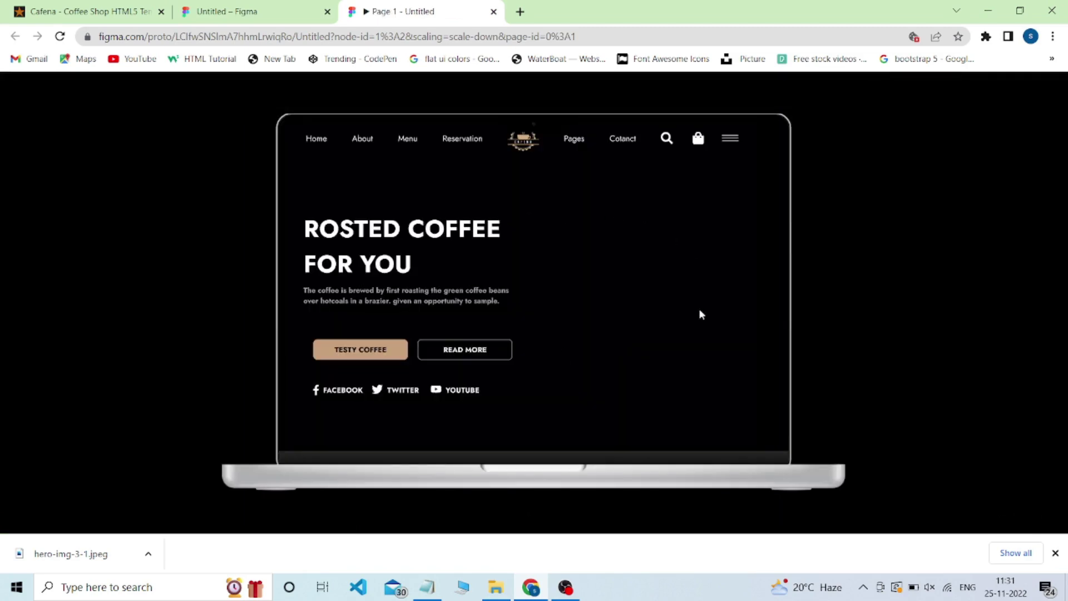
# Compare with the Cafena site, stretch the hero image down to the frame bottom, and preview.
pyautogui.click(105, 16)
pyautogui.click(416, 12)
pyautogui.click(234, 11)
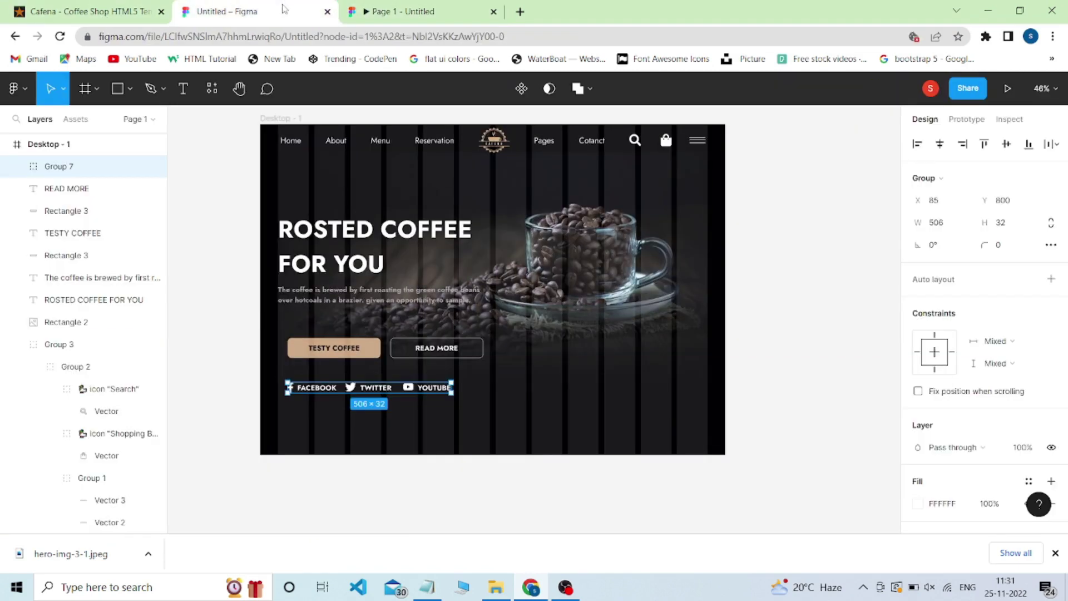
pyautogui.click(559, 322)
pyautogui.moveTo(566, 370); pyautogui.dragTo(565, 455)
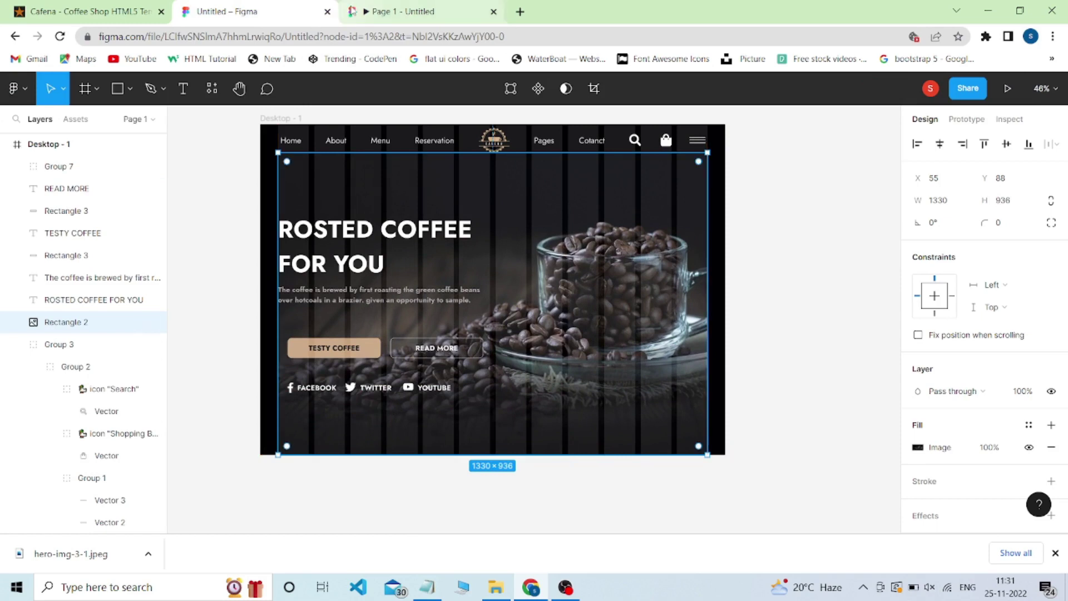
pyautogui.moveTo(462, 454)
pyautogui.mouseDown()
pyautogui.moveTo(463, 475)
pyautogui.moveTo(456, 463)
pyautogui.mouseUp()
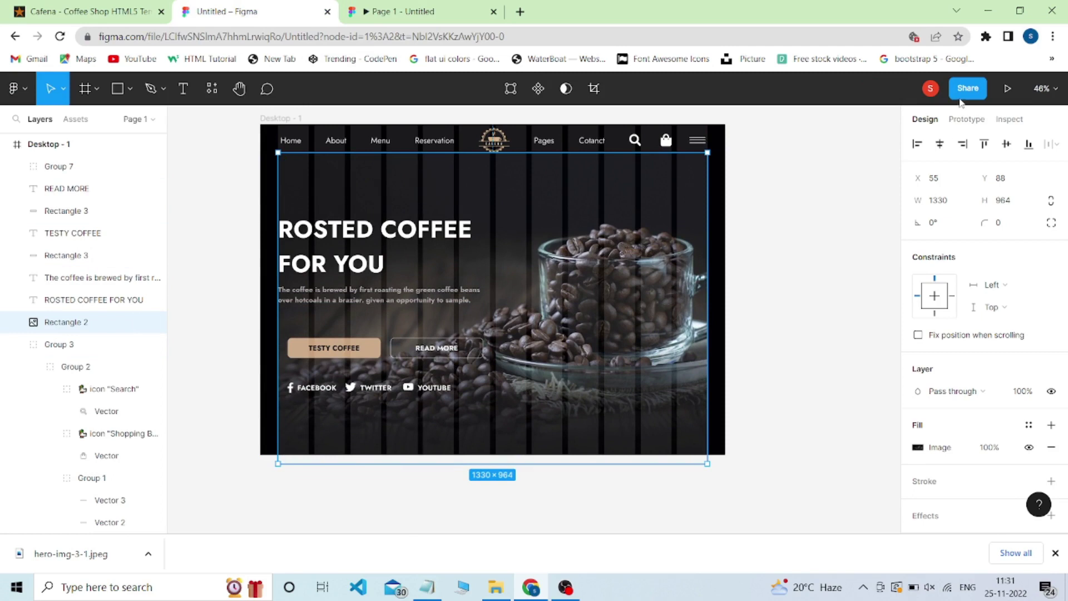
pyautogui.click(1004, 89)
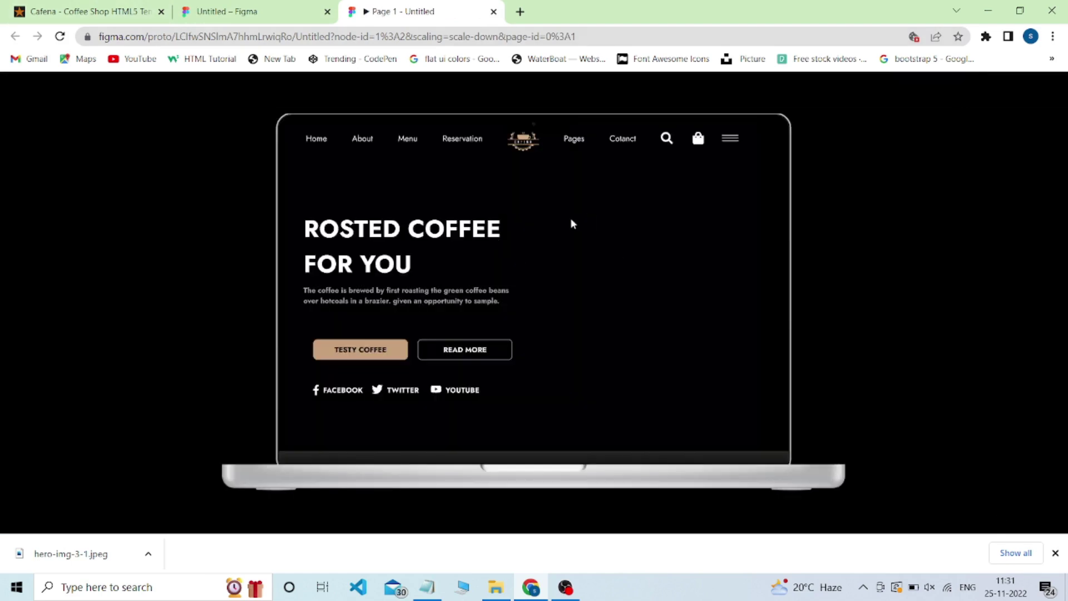
# Stretch the hero image to the frame's left and right edges (1440×964 at X 0) and preview again.
pyautogui.click(89, 11)
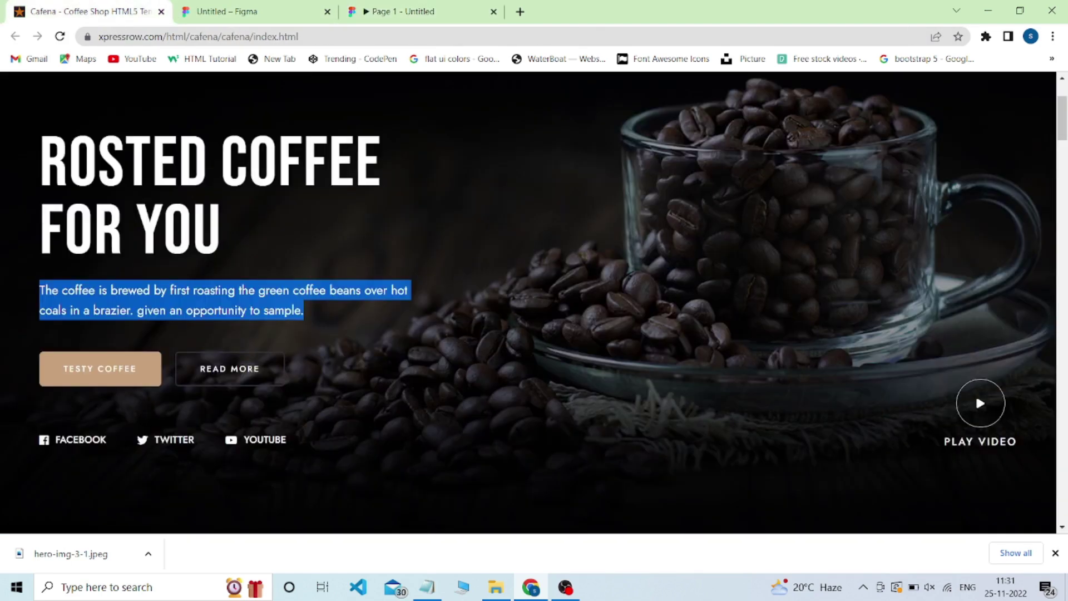
pyautogui.click(282, 17)
pyautogui.moveTo(277, 193); pyautogui.dragTo(258, 193)
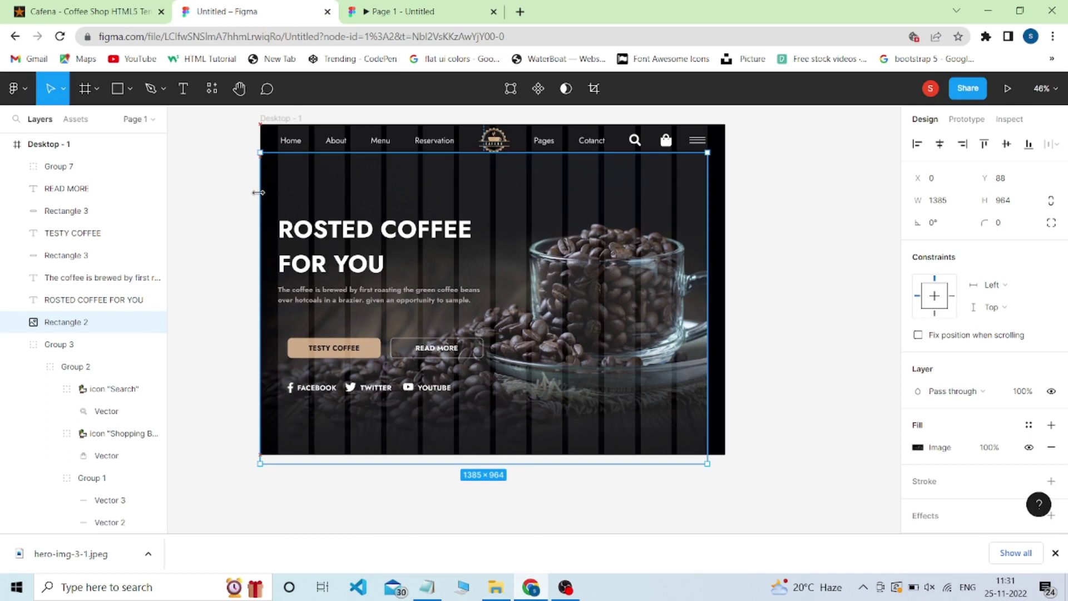
pyautogui.moveTo(707, 214); pyautogui.dragTo(724, 213)
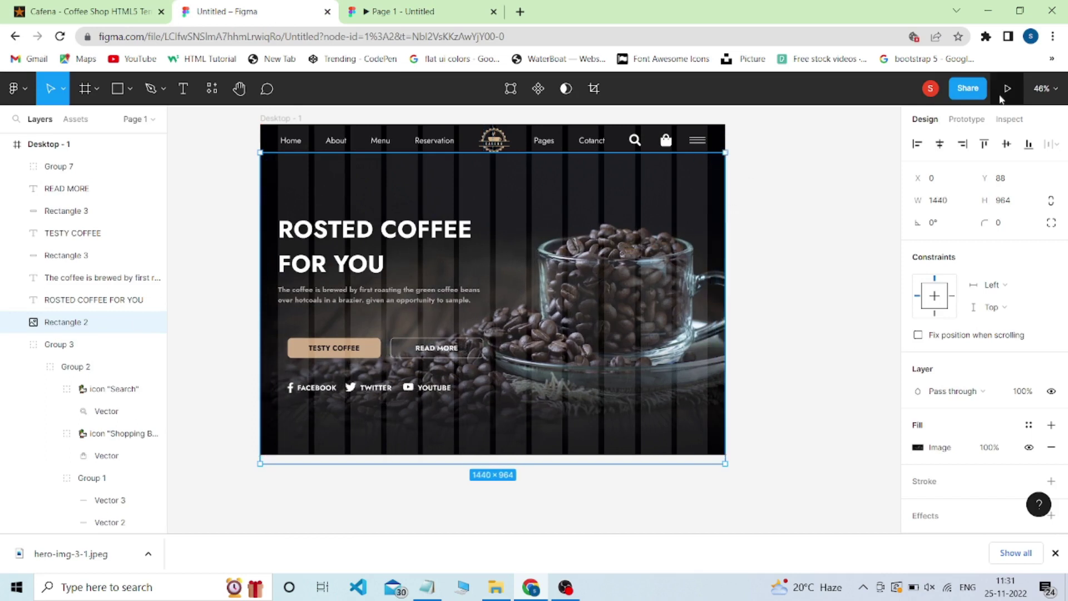
pyautogui.click(1000, 98)
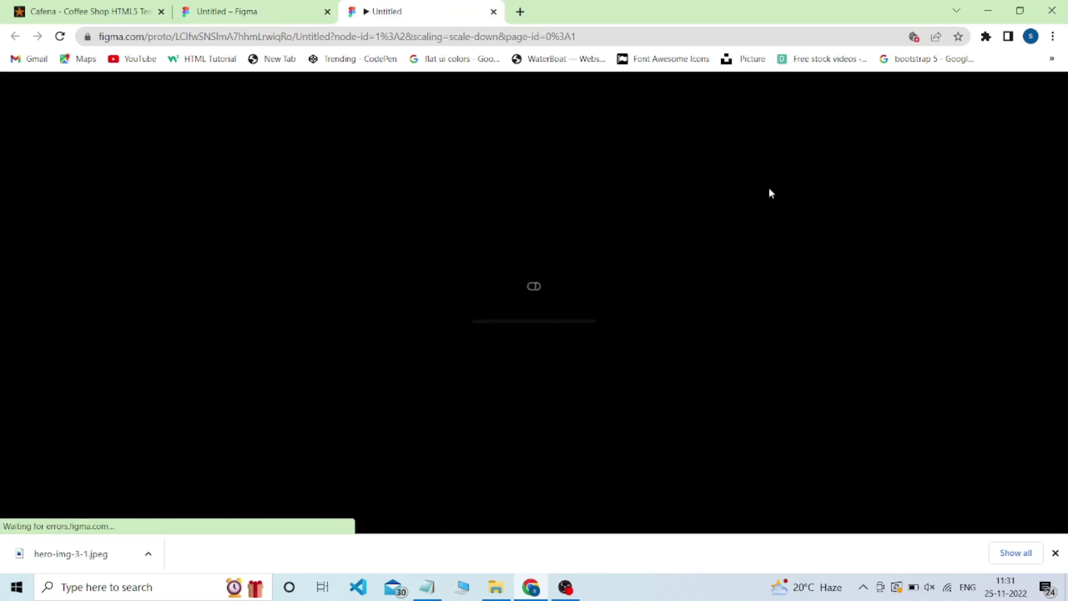